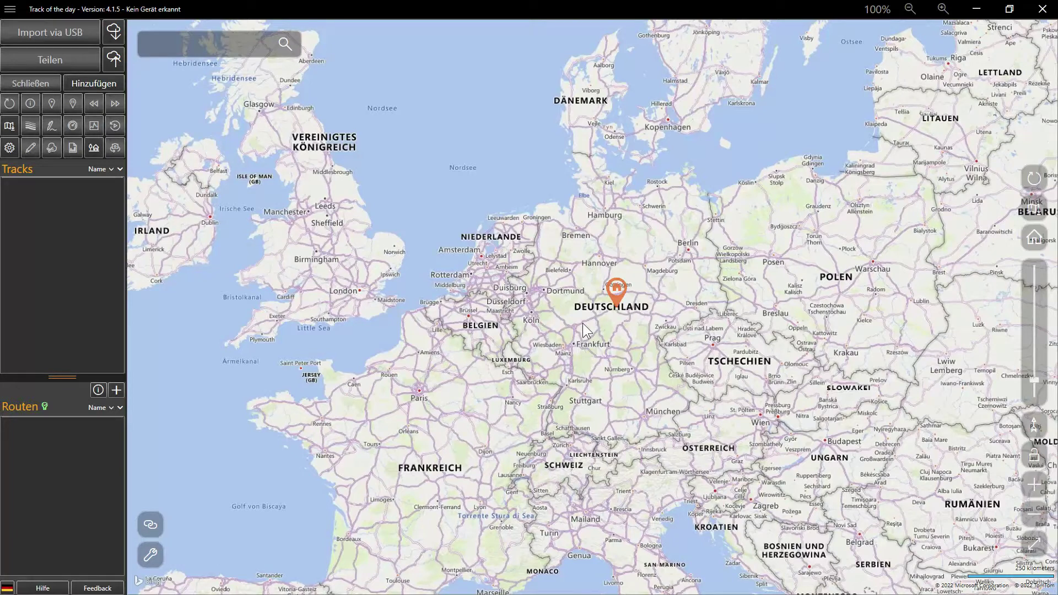
Add the CSV files from the alpenrouten_POIloader folder to the POI import, using the Garmin POIs (*.csv) file type.
left_click_drag(595, 301, 582, 310)
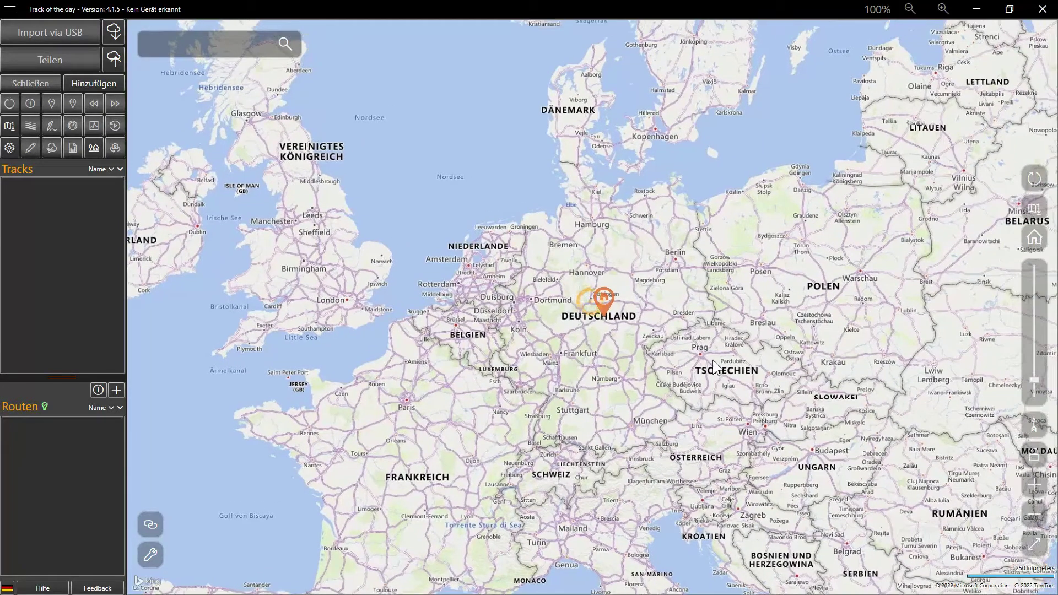
left_click(87, 81)
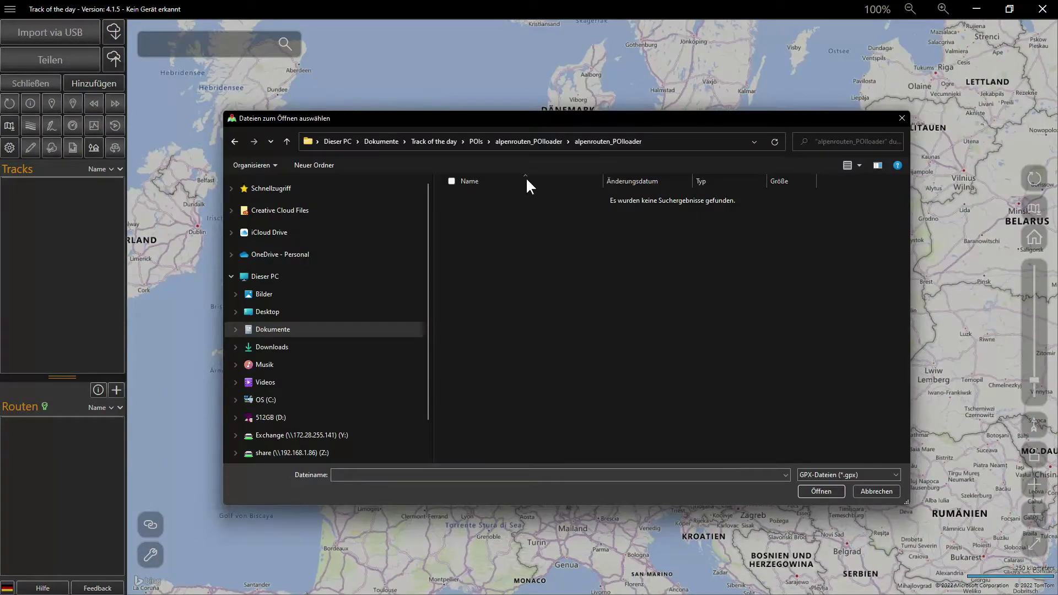
mouse_move(521, 118)
left_mouse_down()
mouse_move(498, 125)
mouse_move(519, 113)
left_mouse_up()
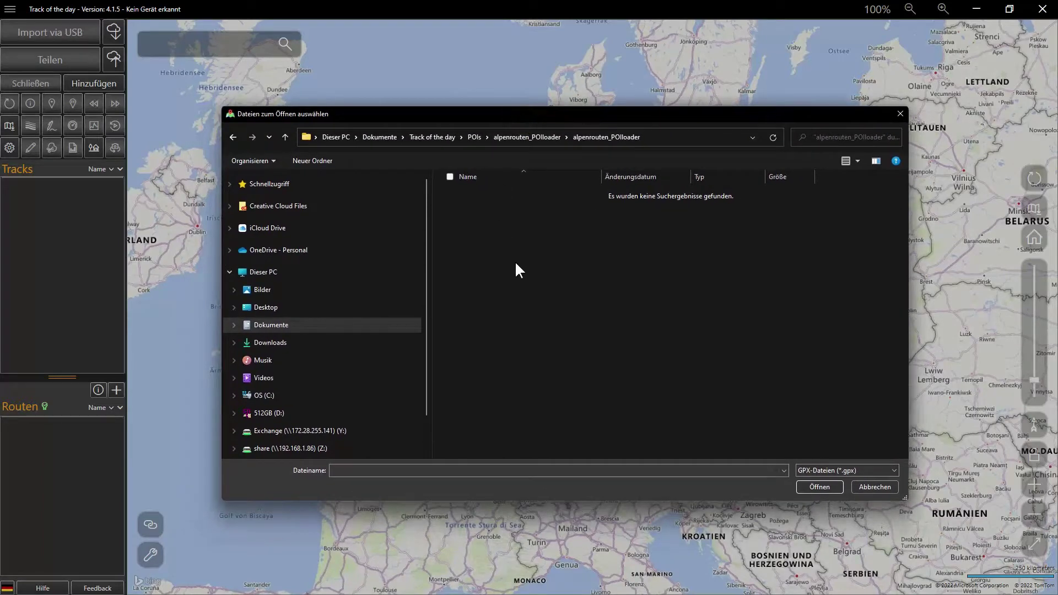
left_click(874, 471)
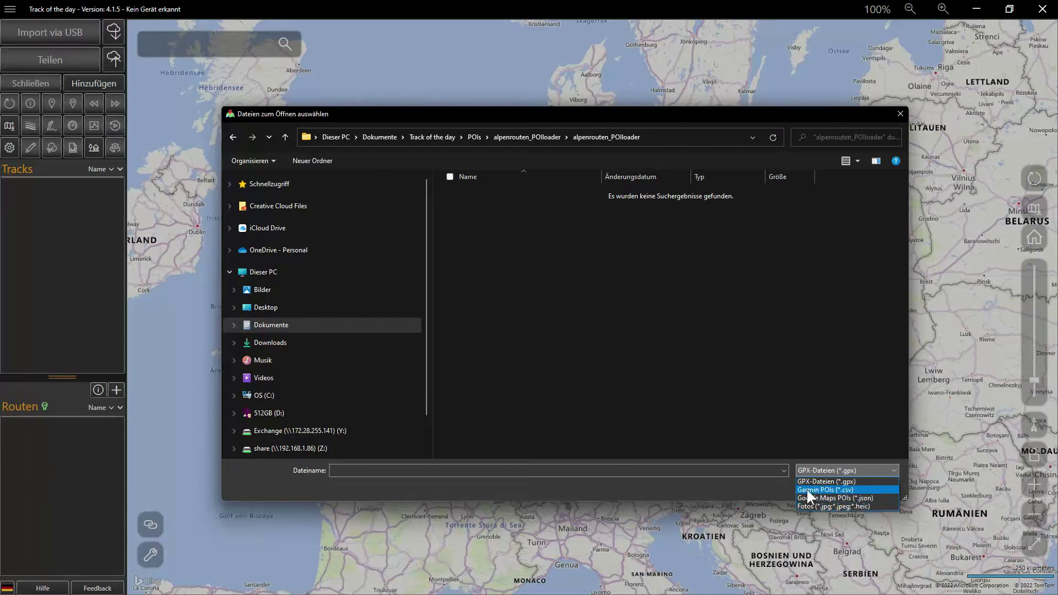
left_click(833, 489)
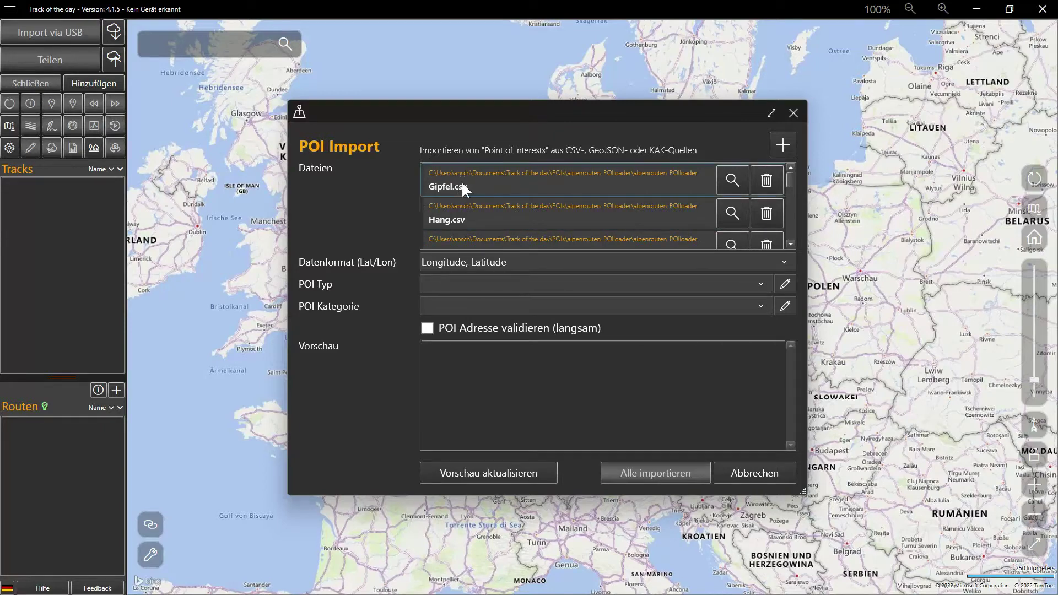
Preview the points in Gipfel.csv and inspect the location of "Agnelet, Mont" on Google Maps.
left_click(571, 179)
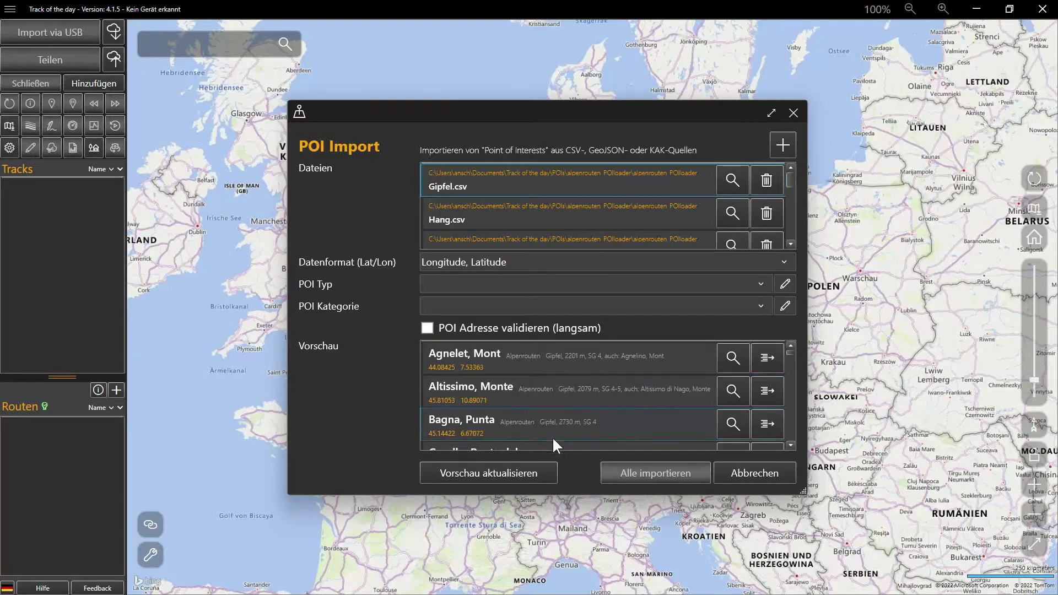
scroll(567, 415, "down", 5)
scroll(568, 415, "up", 5)
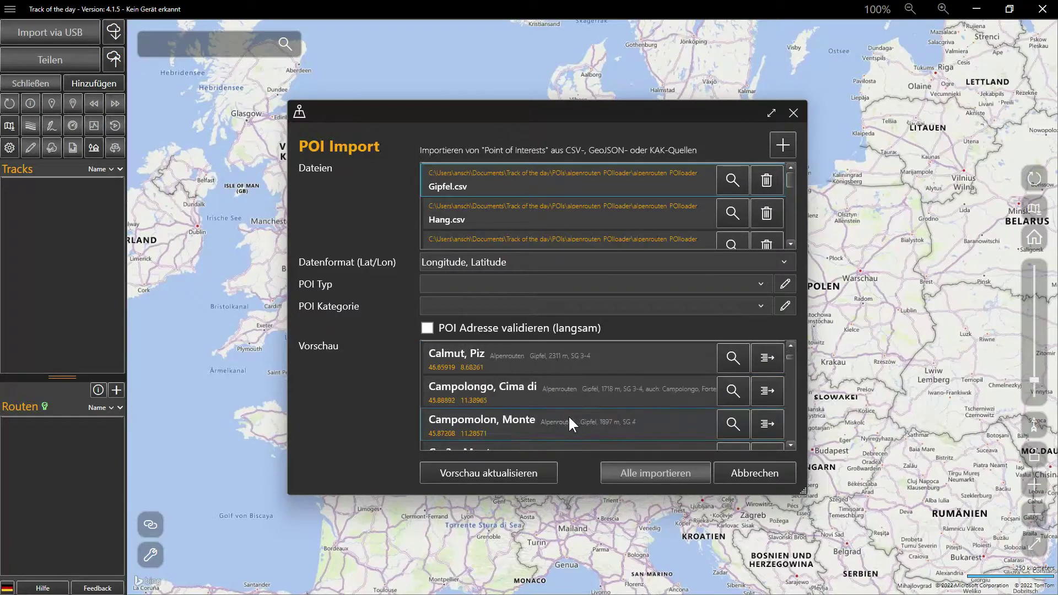
left_click(733, 359)
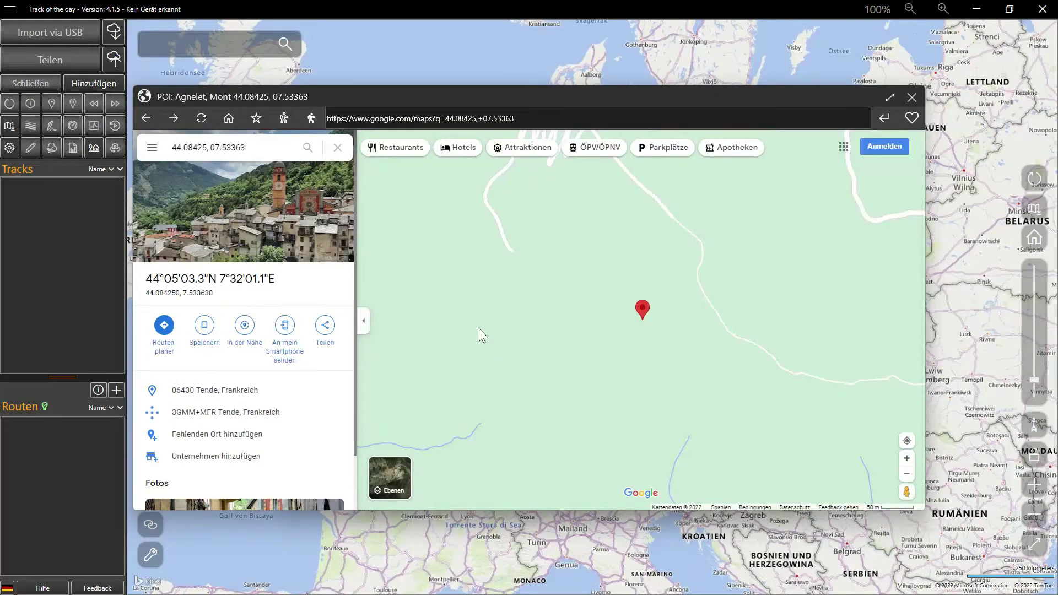
scroll(508, 243, "down", 4)
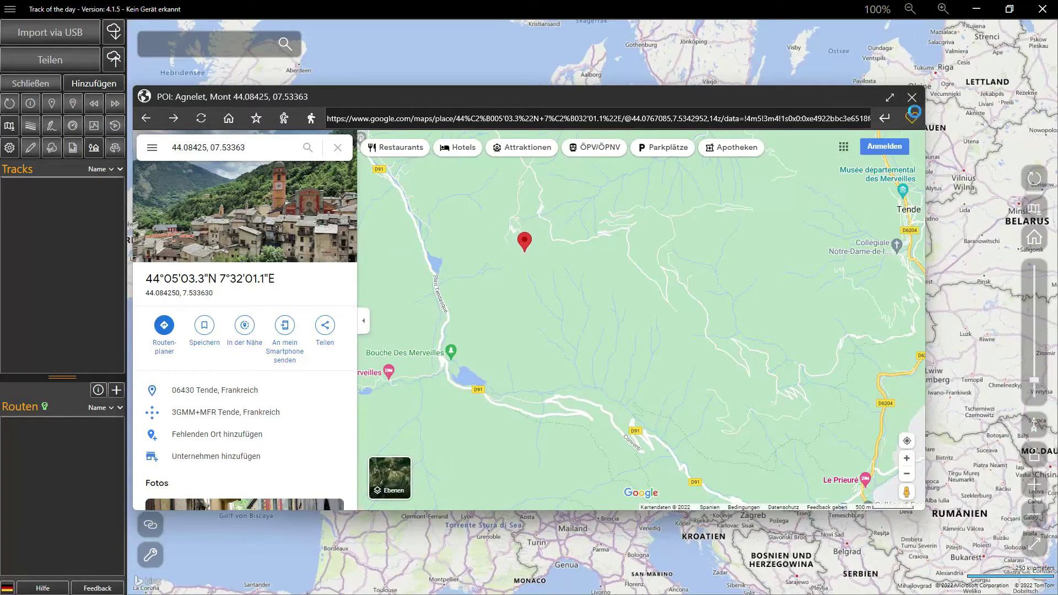
left_click(912, 97)
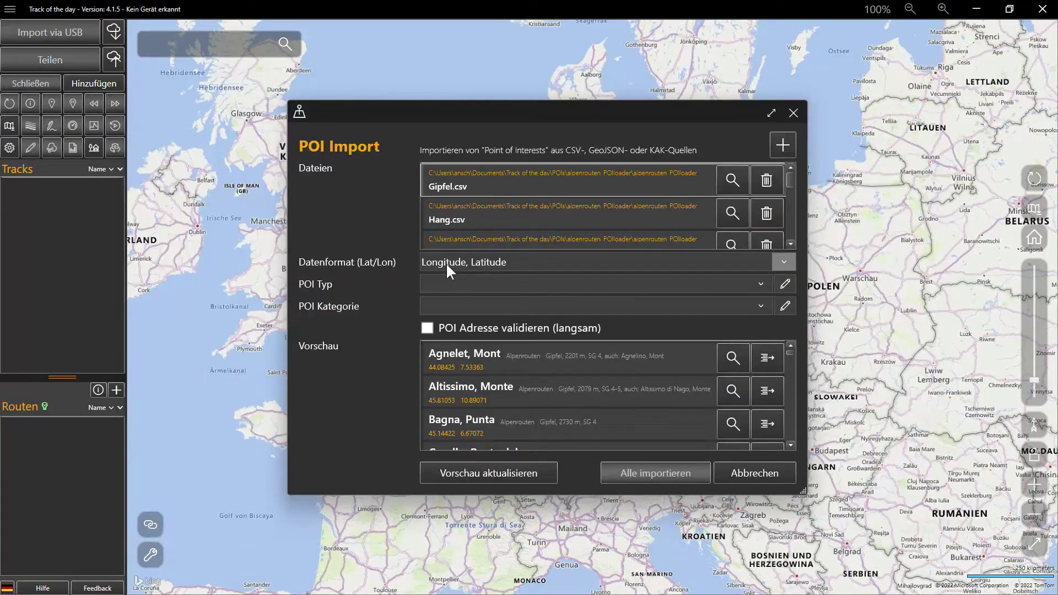
Set the coordinate data format to Latitude, Longitude and refresh the preview.
left_click(487, 263)
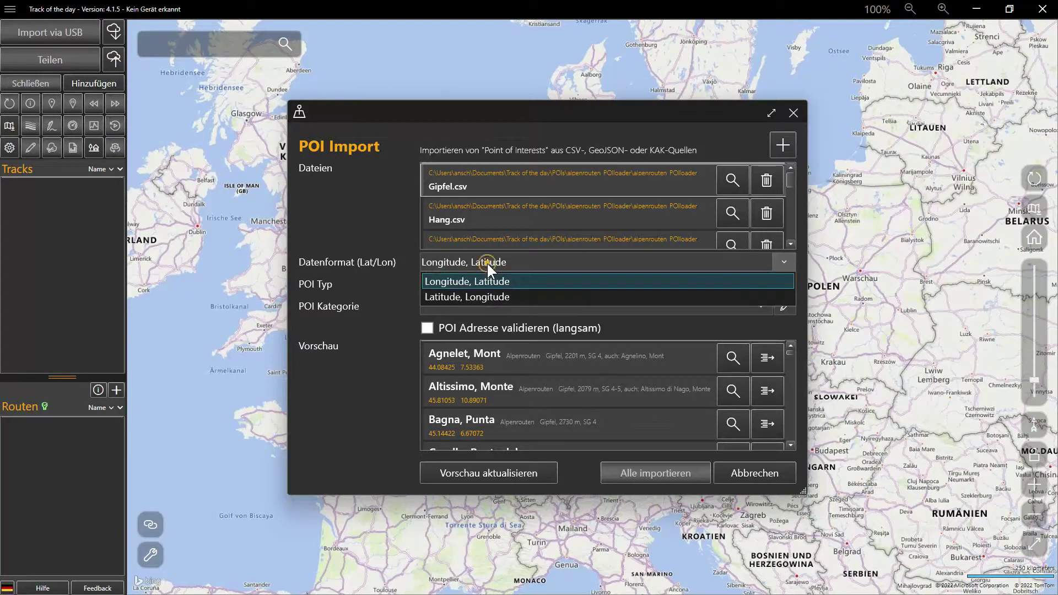
left_click(487, 295)
left_click(502, 474)
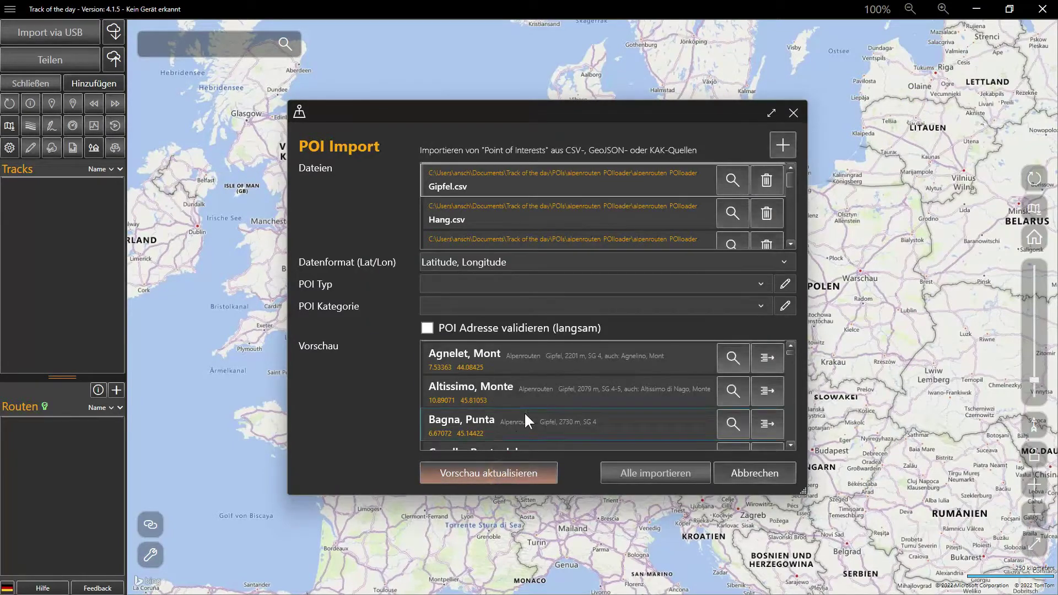
Check where "Agnelet, Mont" lies with the swapped coordinates, and set the data format back to Longitude, Latitude.
left_click(733, 359)
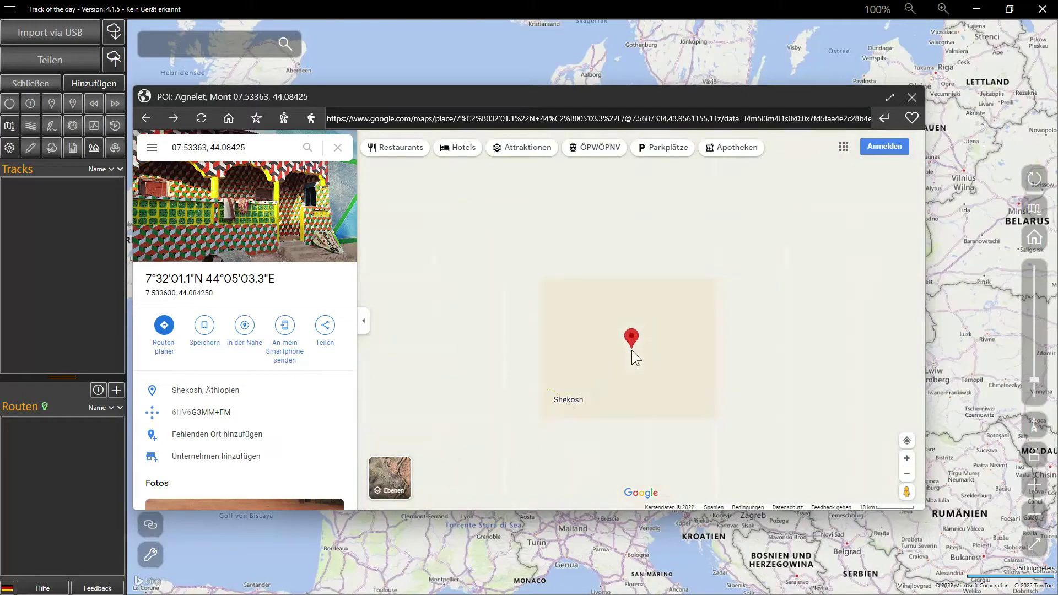
scroll(631, 349, "down", 7)
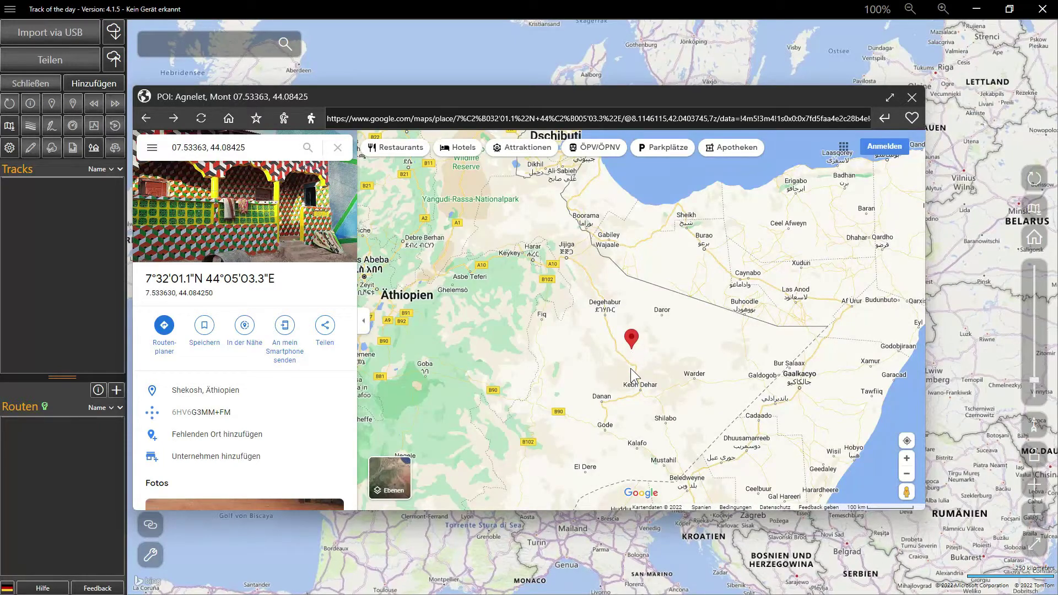
scroll(633, 376, "down", 1)
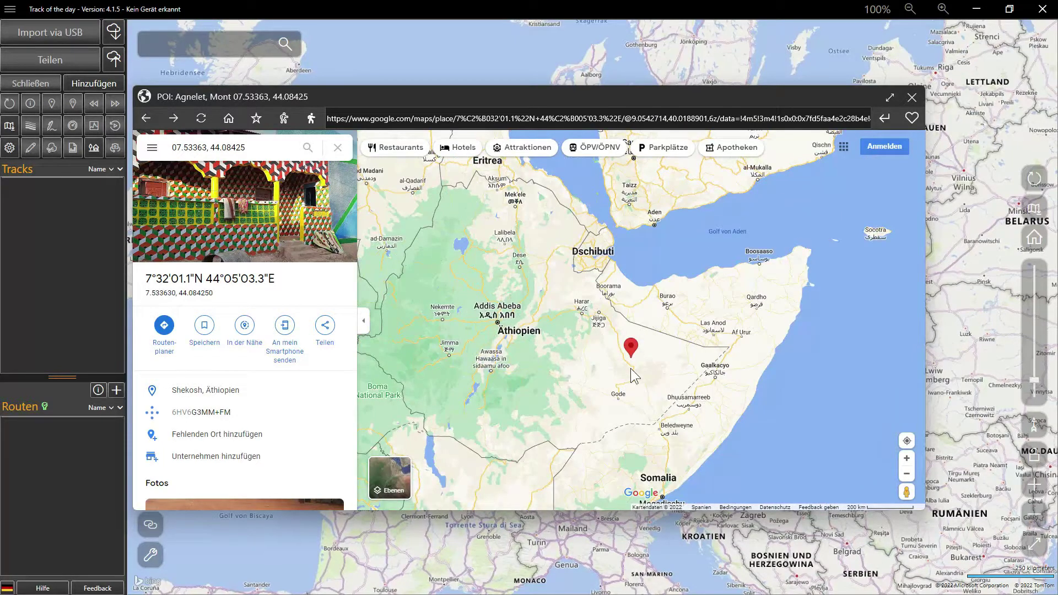
left_click(912, 98)
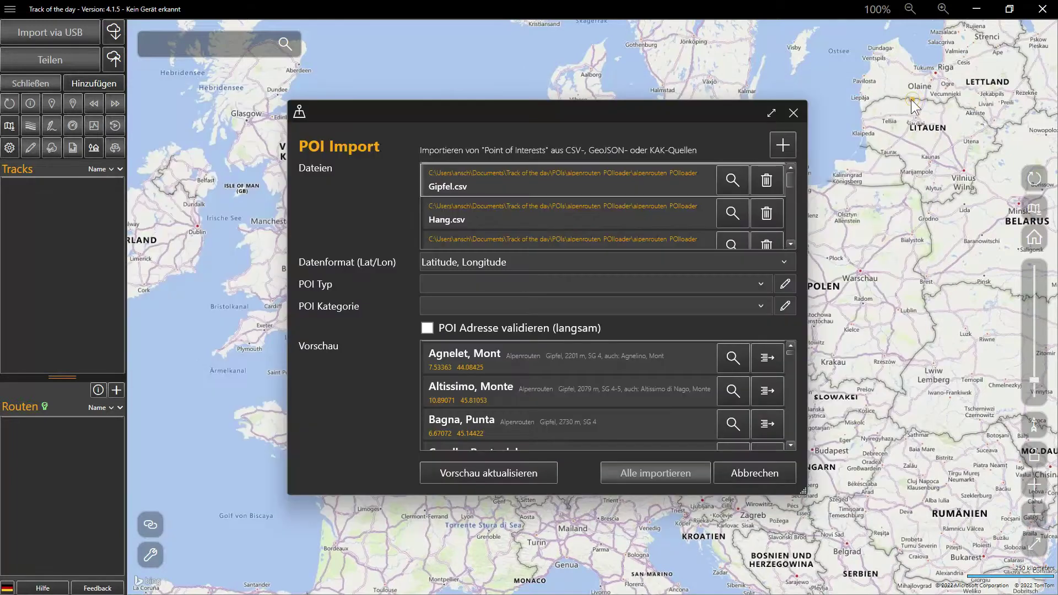
left_click(574, 260)
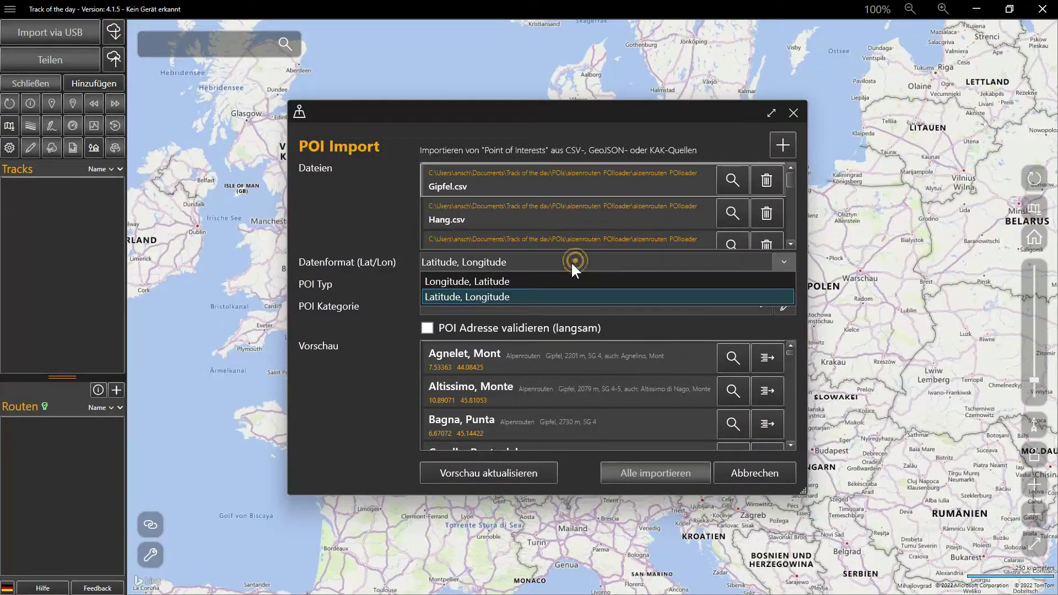
left_click(561, 281)
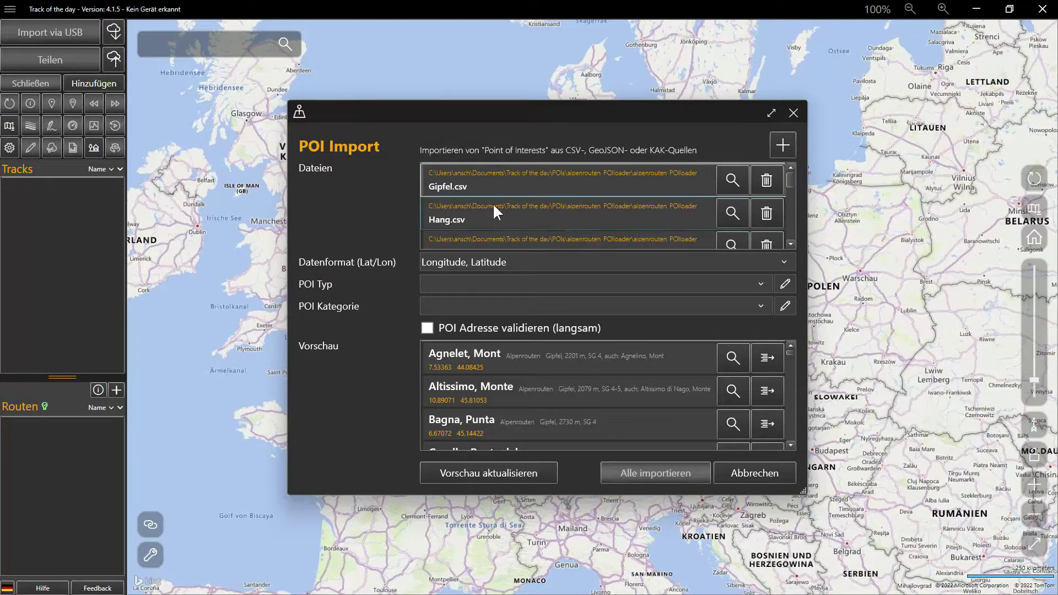
Remove every file except Pass.csv from the list of files to import.
left_click(766, 180)
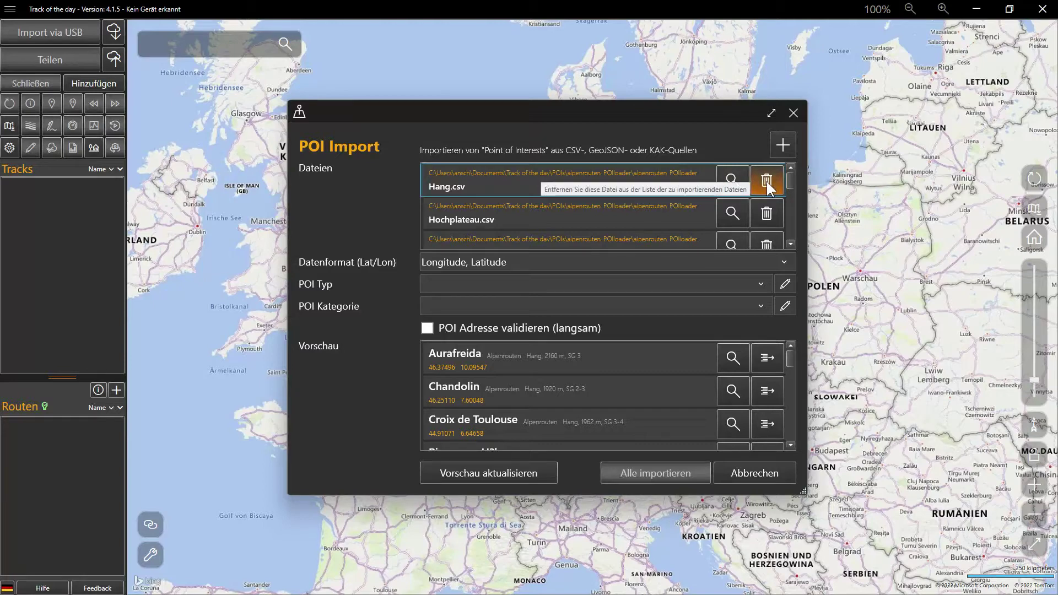
left_click(766, 181)
left_click(765, 181)
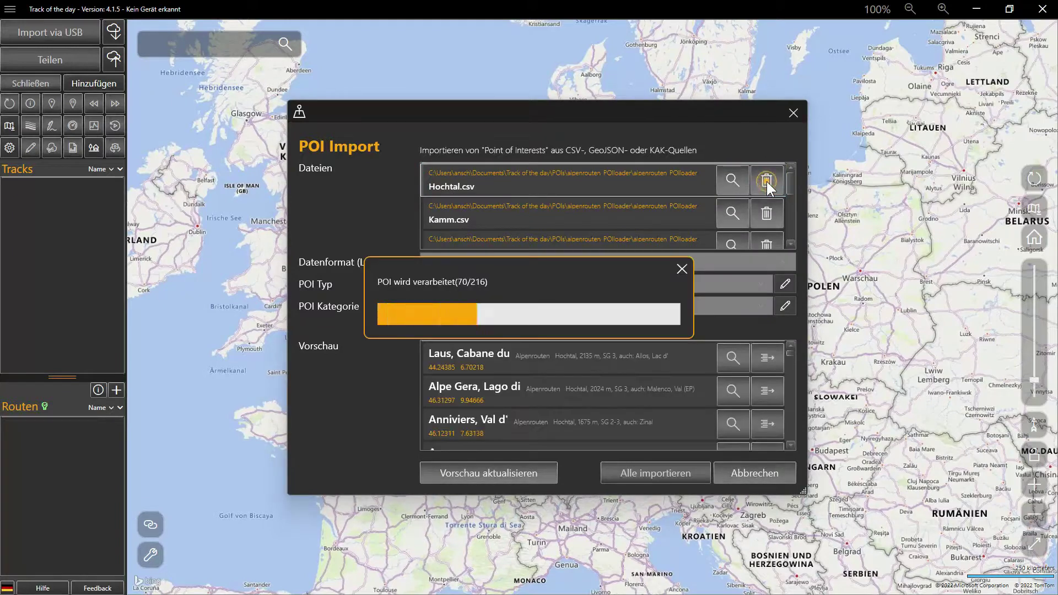
left_click(766, 181)
left_click(766, 180)
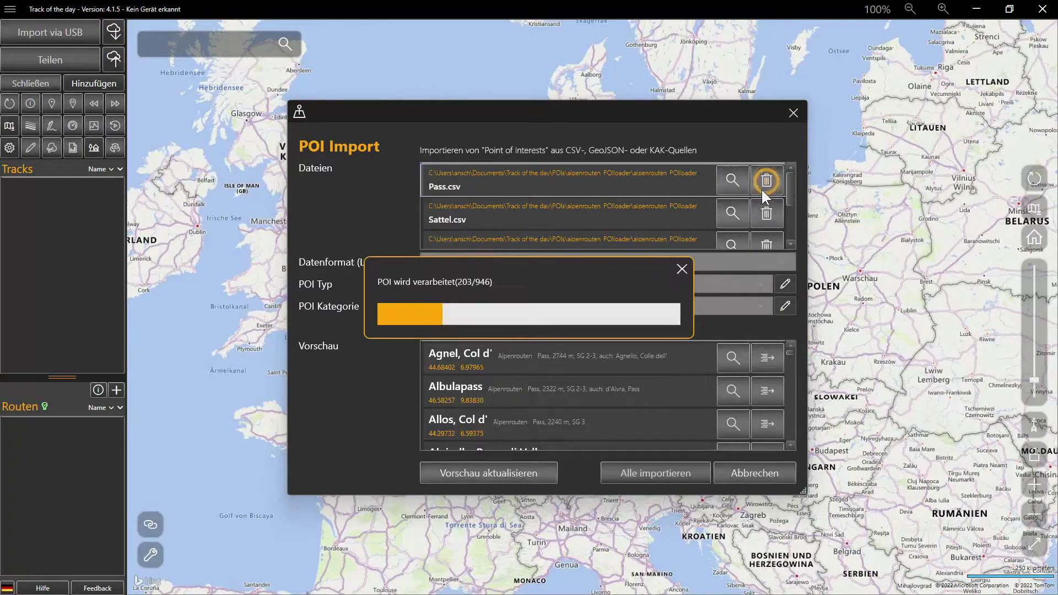
left_click(767, 220)
left_click(769, 218)
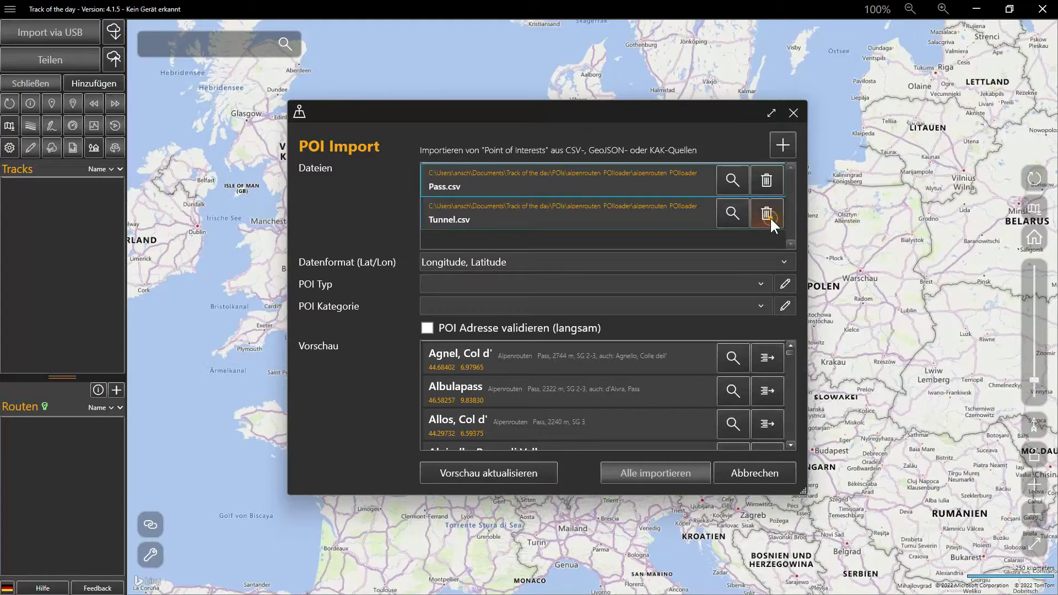
left_click(770, 219)
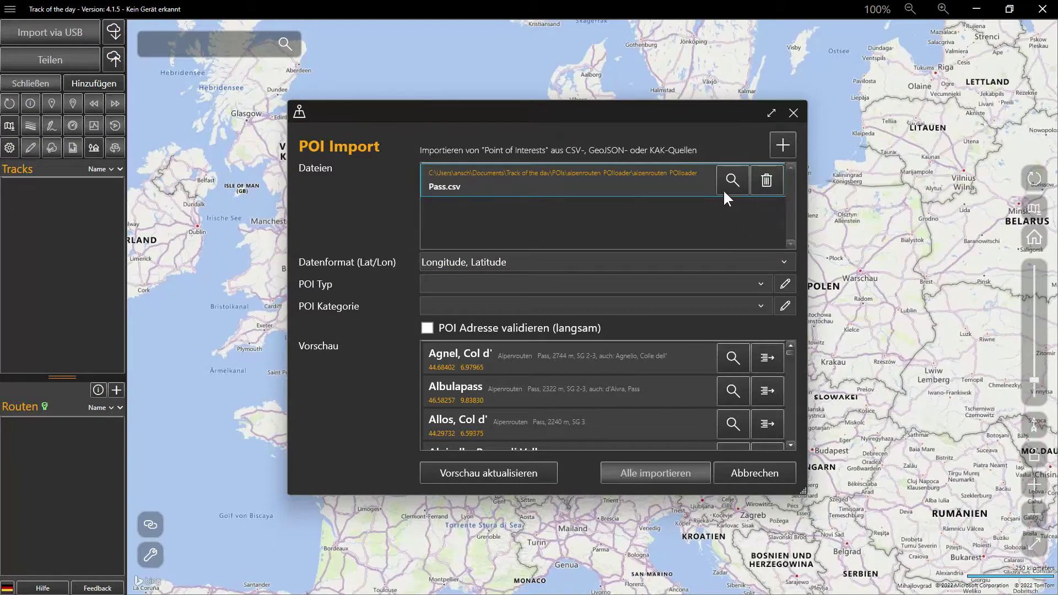
Open Pass.csv in the text editor, look through its coordinate and pass entries, and close it.
left_click(728, 176)
left_click_drag(394, 111, 601, 76)
left_click_drag(821, 404, 892, 553)
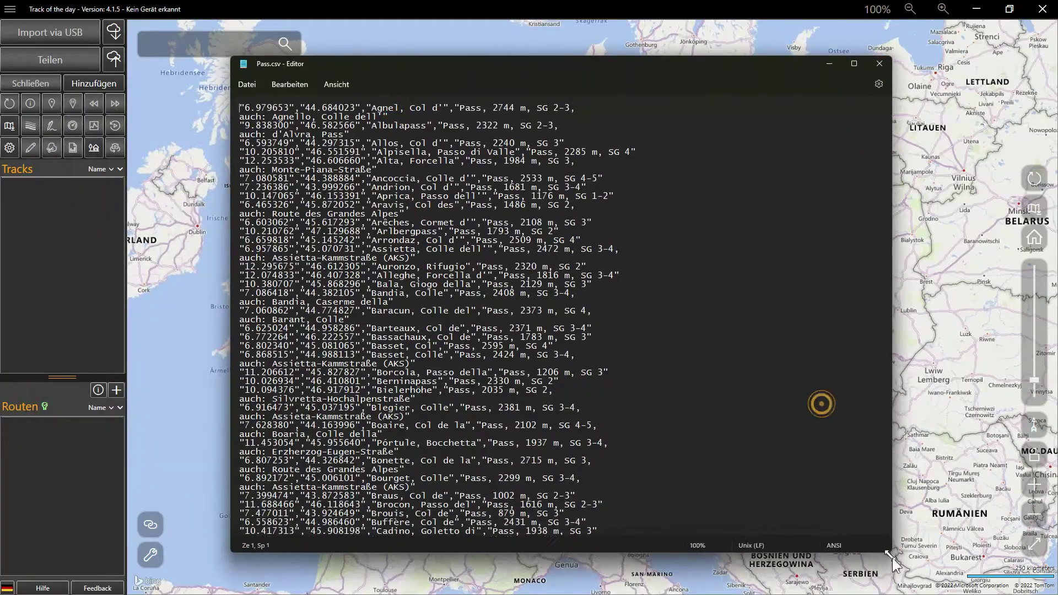
scroll(665, 366, "down", 20)
scroll(725, 328, "down", 20)
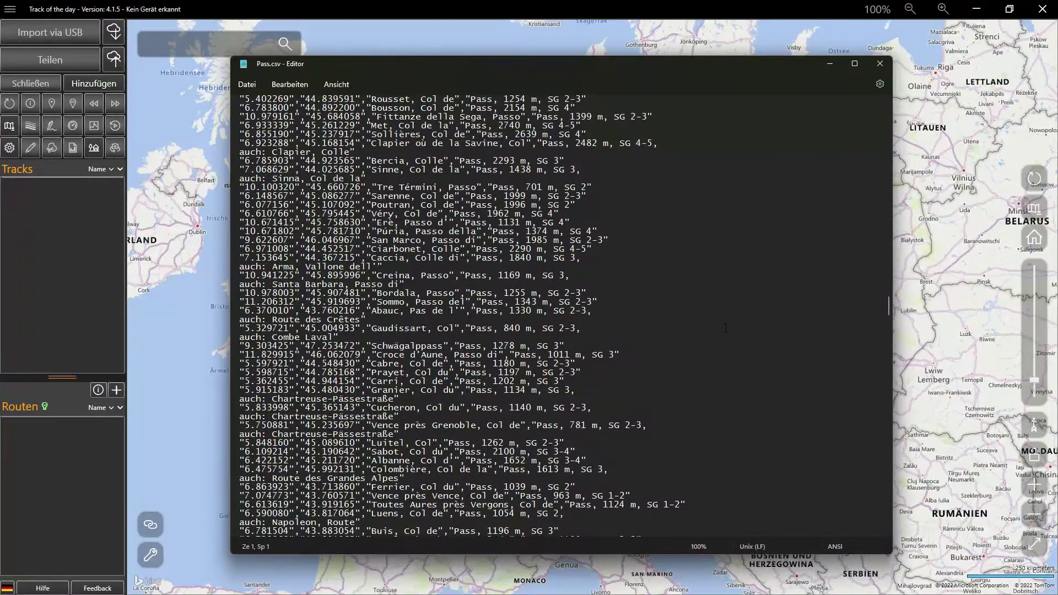
left_click(880, 63)
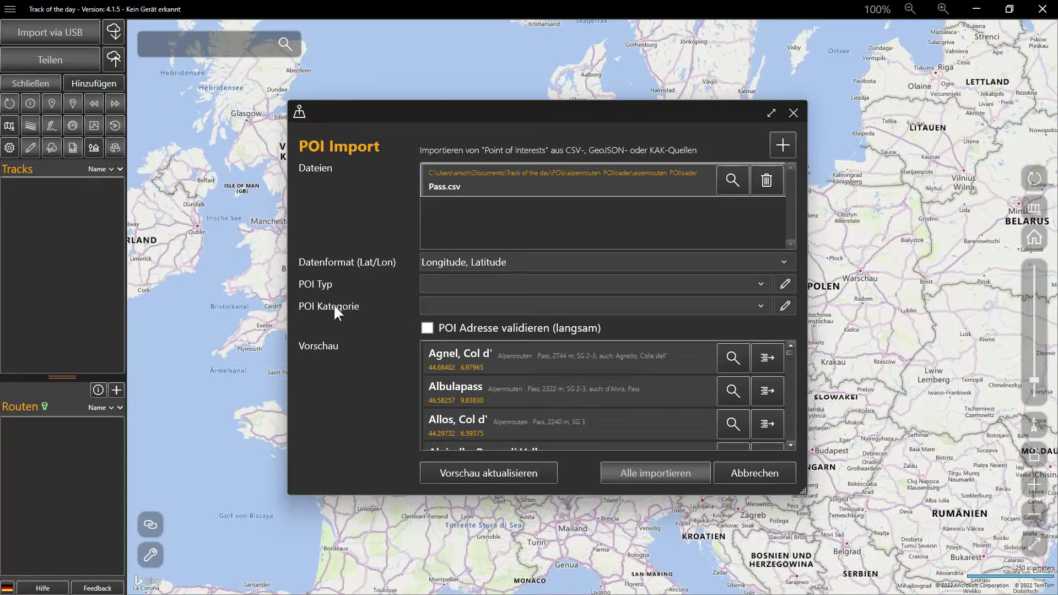
Assign the POI type Alpenrouten and the POI category Pass to the import.
left_click(761, 286)
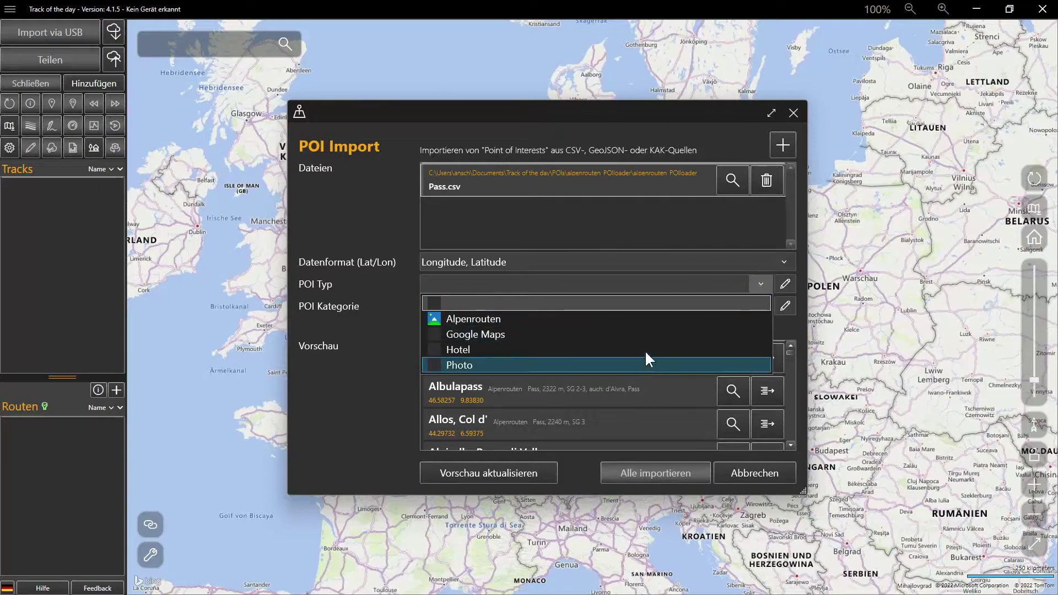
left_click(540, 319)
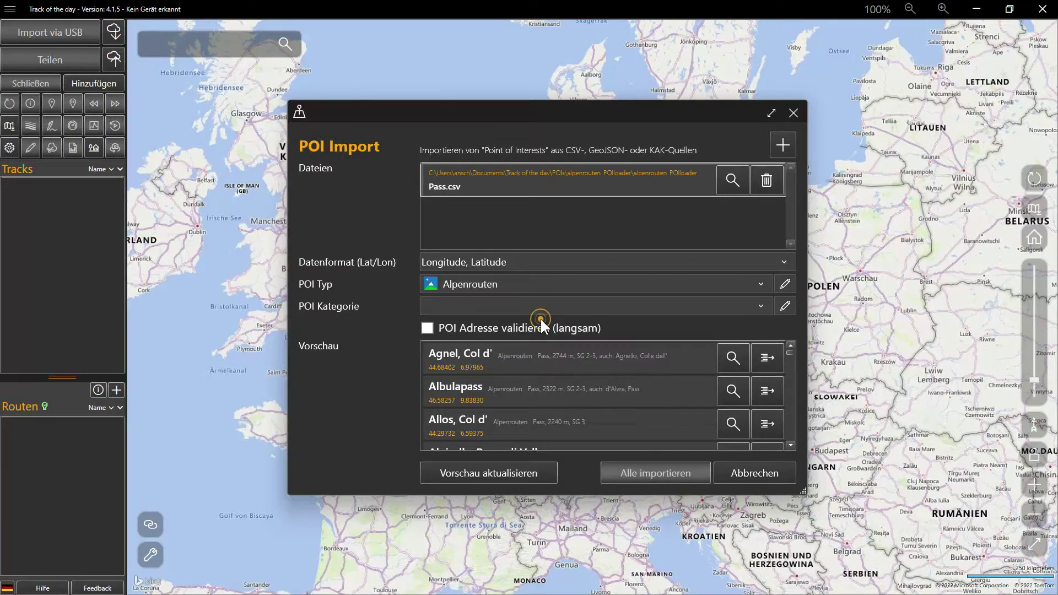
left_click(760, 306)
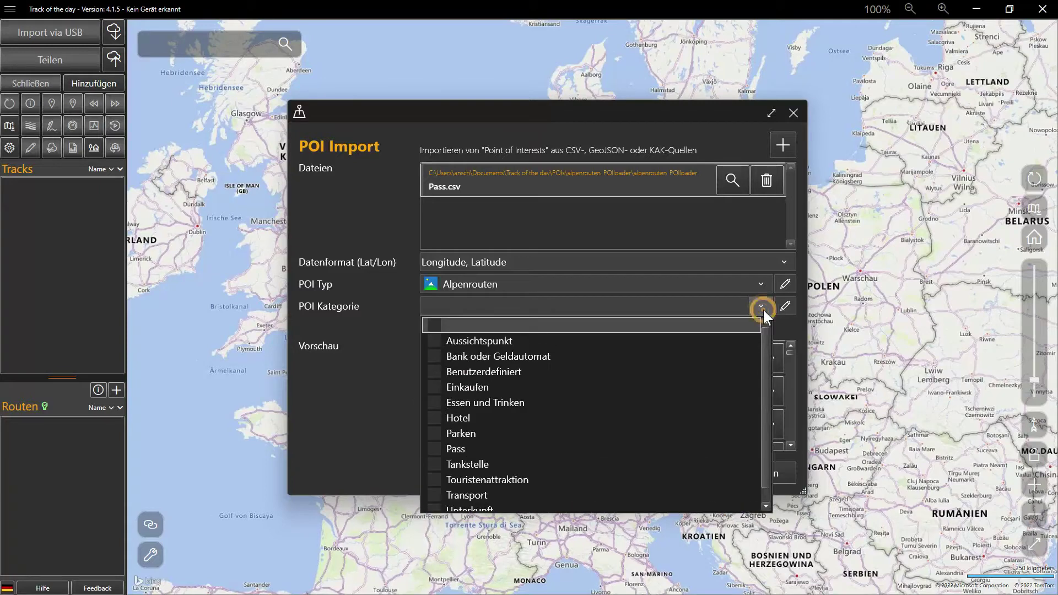
left_click(523, 446)
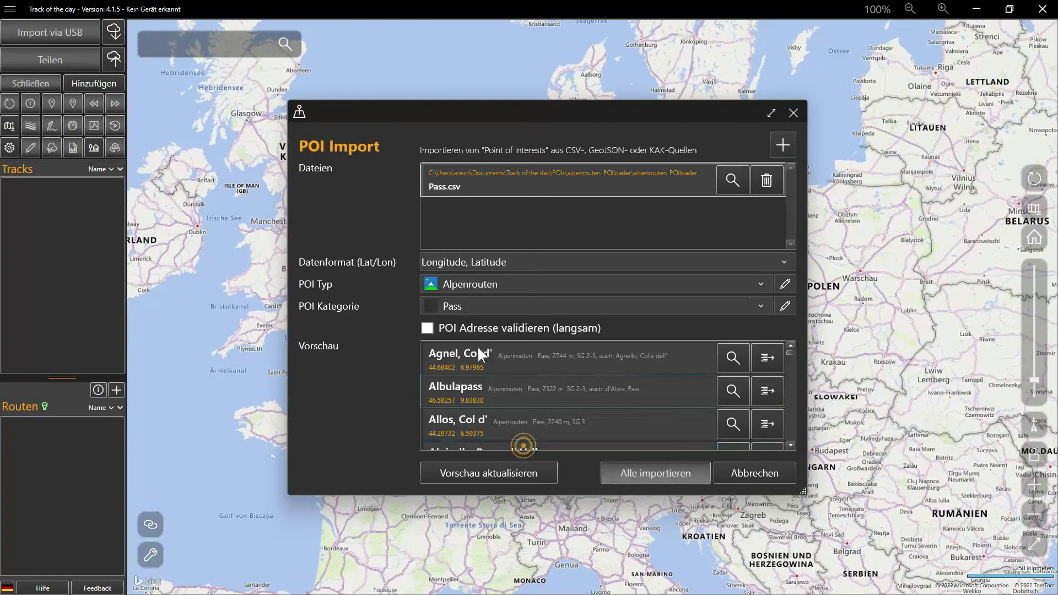
Create a new POI type named "Toller Typ" in the list of available POI types.
left_click(785, 283)
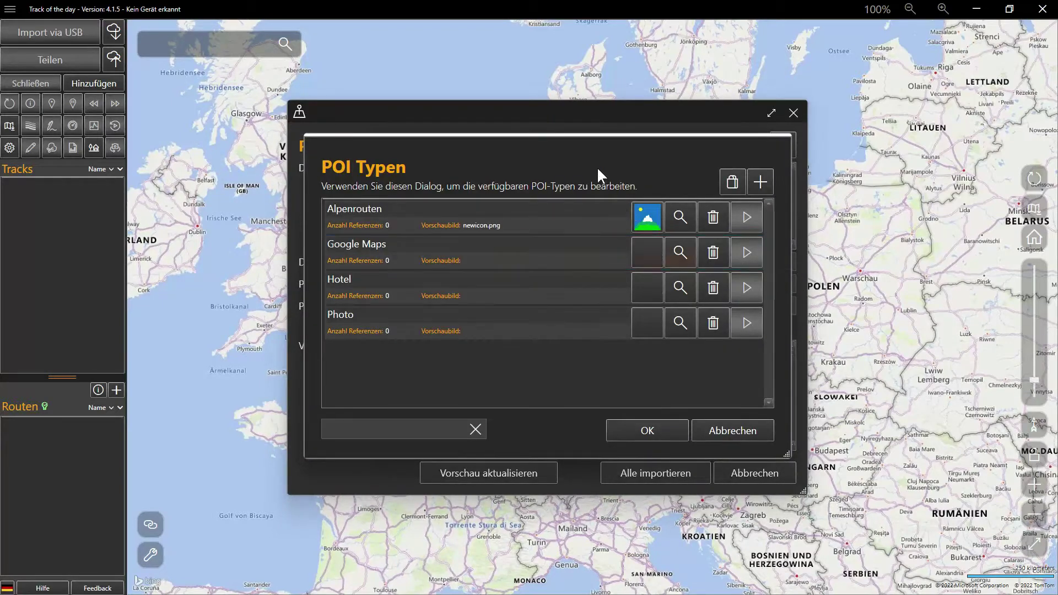
left_click_drag(735, 148, 702, 105)
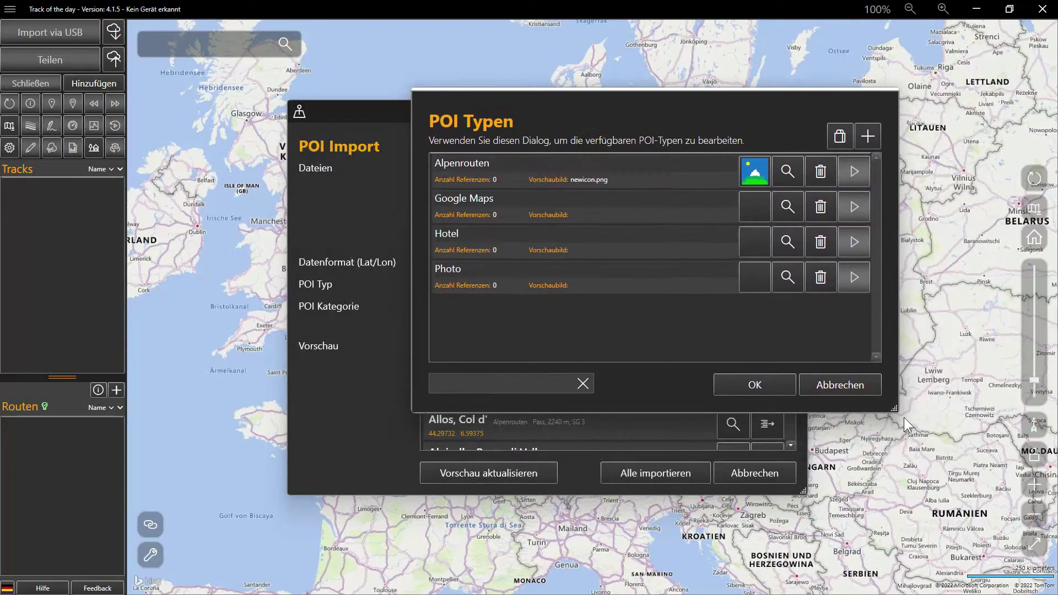
left_click_drag(893, 411, 894, 434)
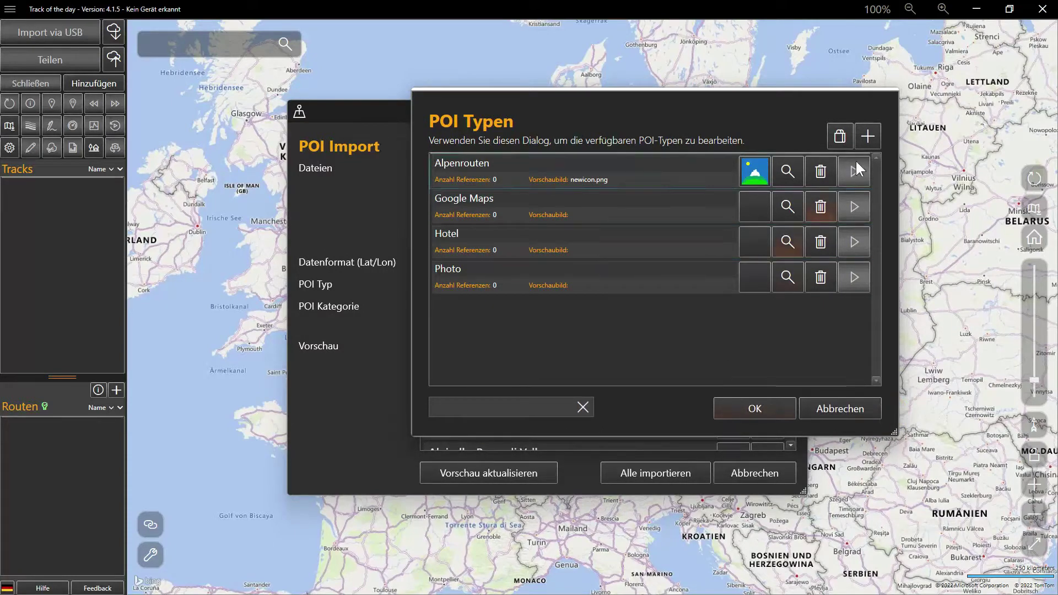
left_click(869, 135)
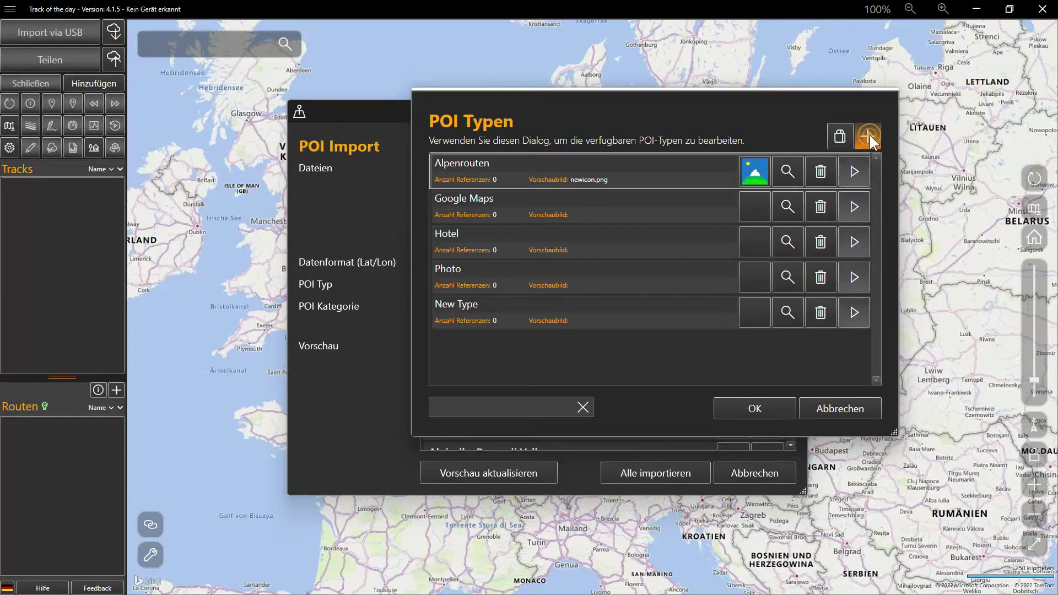
left_click(501, 300)
type("To")
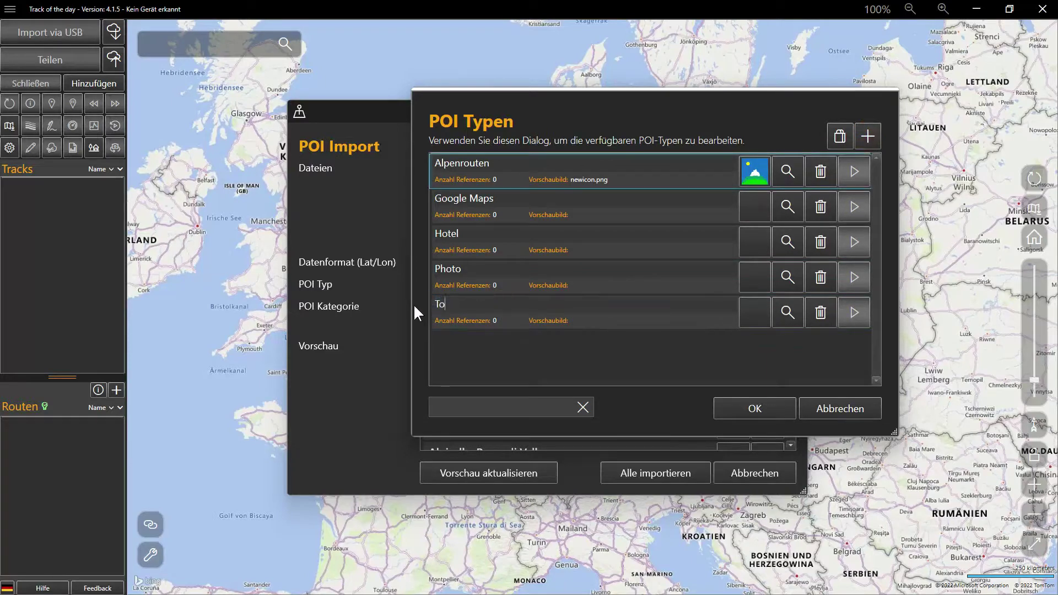
type("ller Typ")
Draw a new icon with a red winding line running diagonally across the canvas and assign it to the type "Toller Typ".
left_click(755, 313)
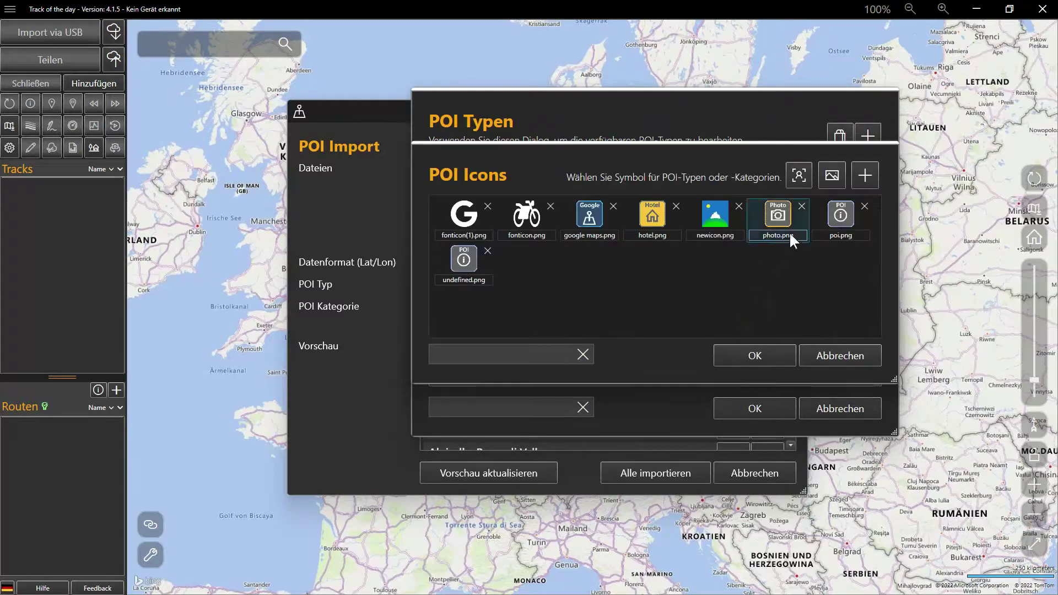
left_click(832, 175)
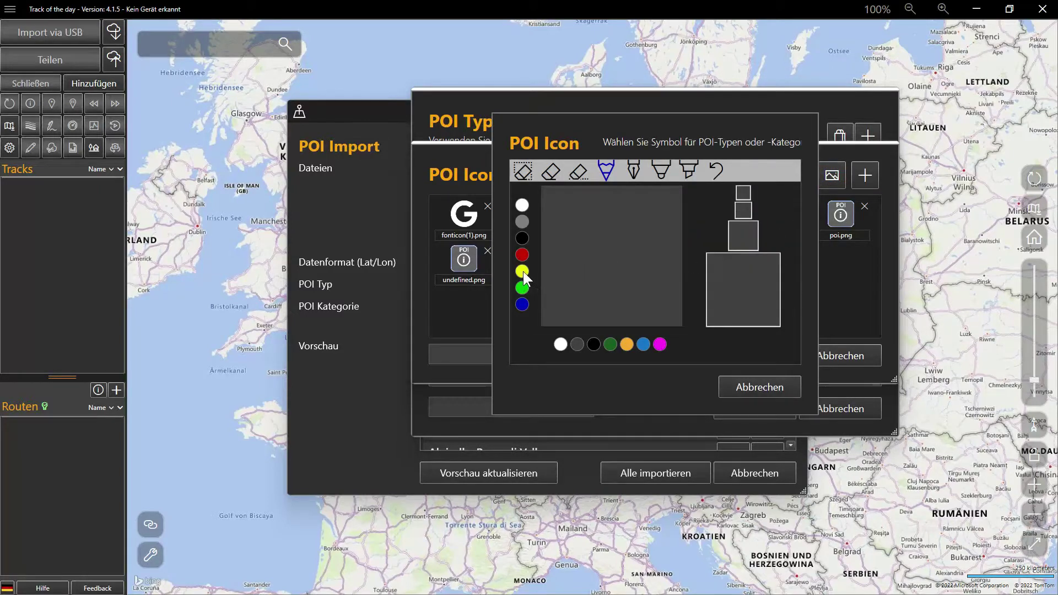
left_click(522, 255)
left_click(574, 186)
left_click_drag(554, 213, 603, 249)
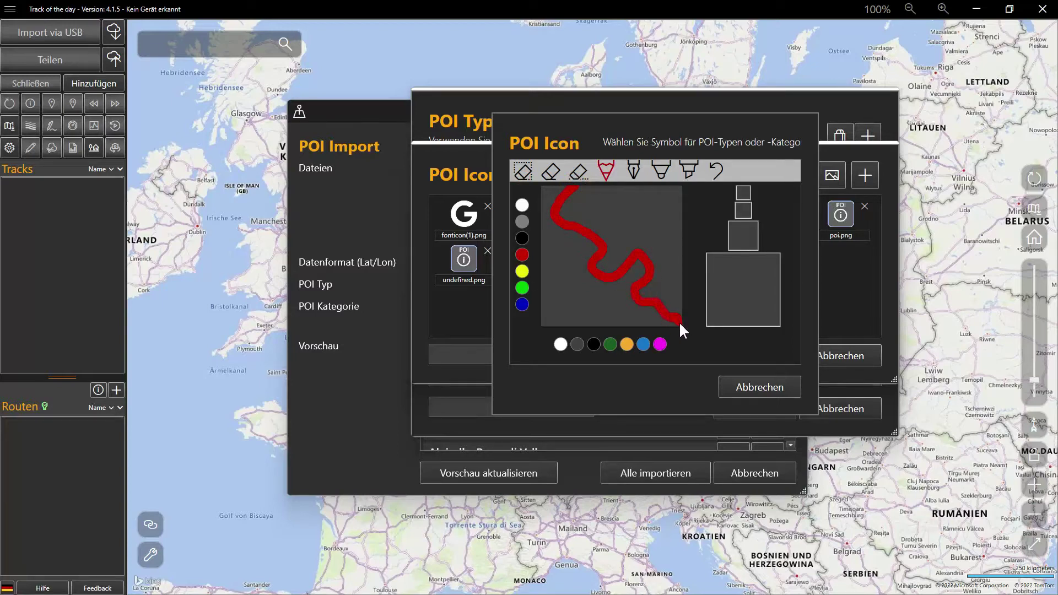
left_click_drag(679, 321, 681, 323)
left_click(745, 232)
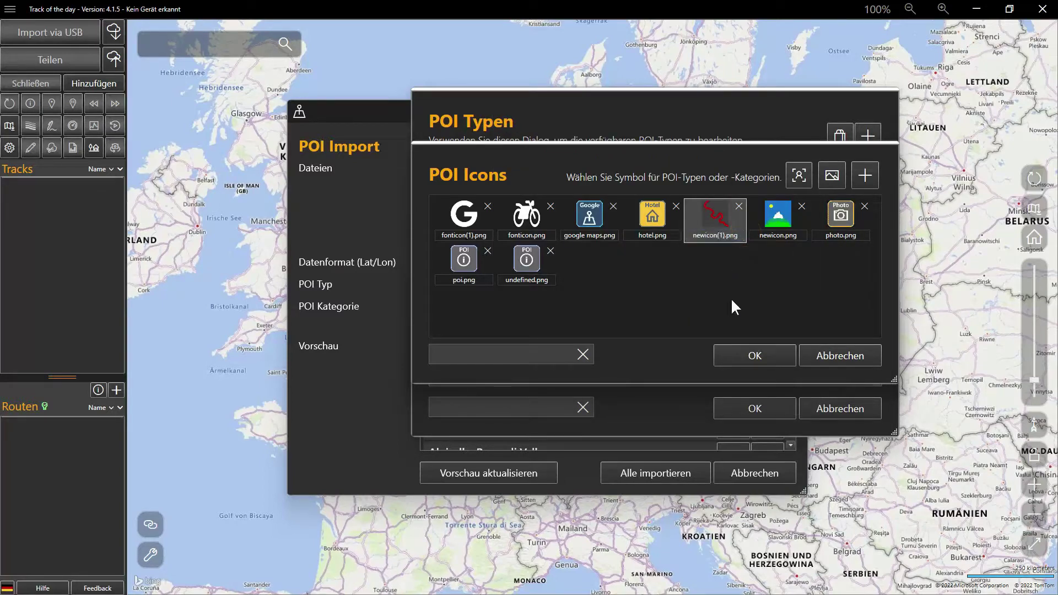
left_click(717, 219)
left_click(750, 352)
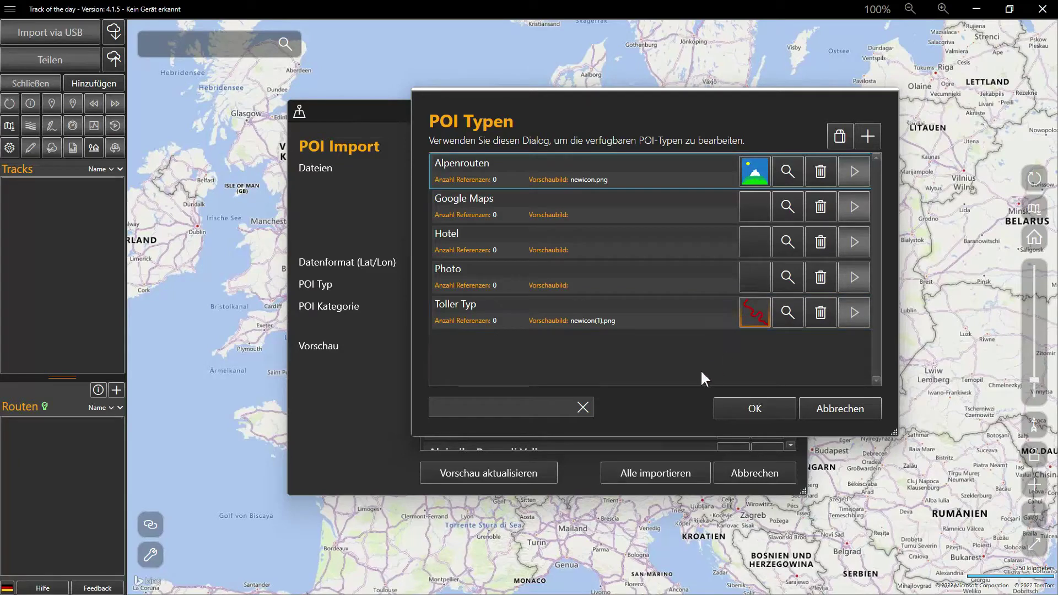
Delete the POI type "Toller Typ" and close the type list.
left_click(821, 314)
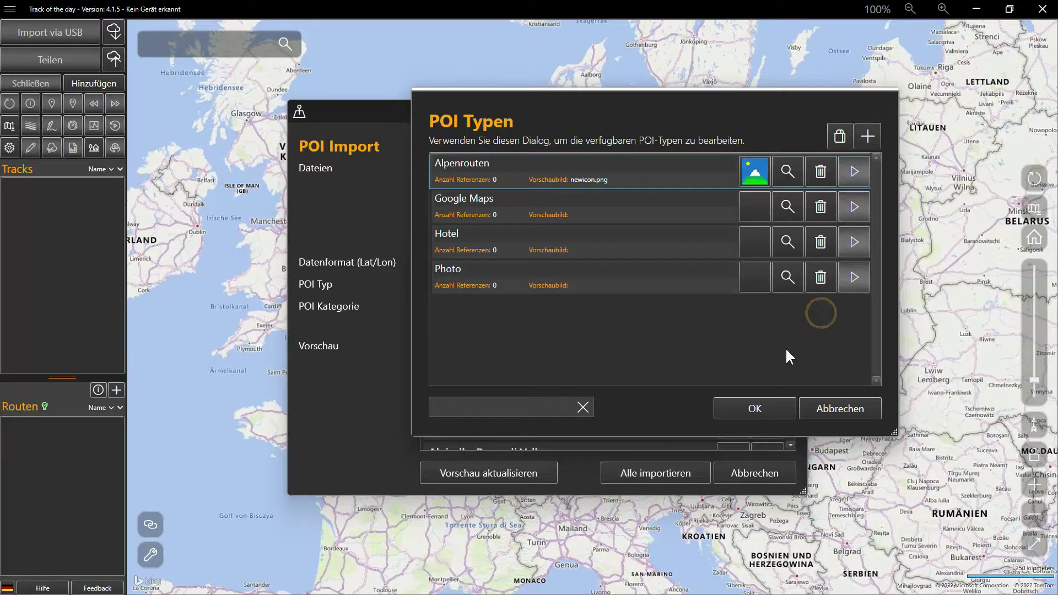
key("Return")
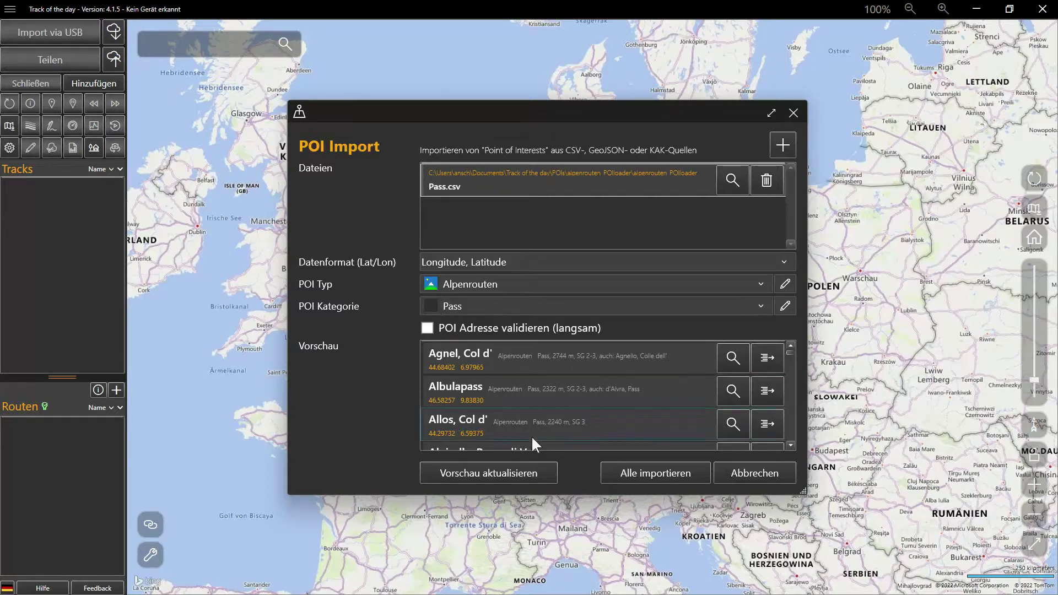
Import all previewed POIs from Pass.csv and look through the imported passes in the database view's POI list.
left_click(667, 473)
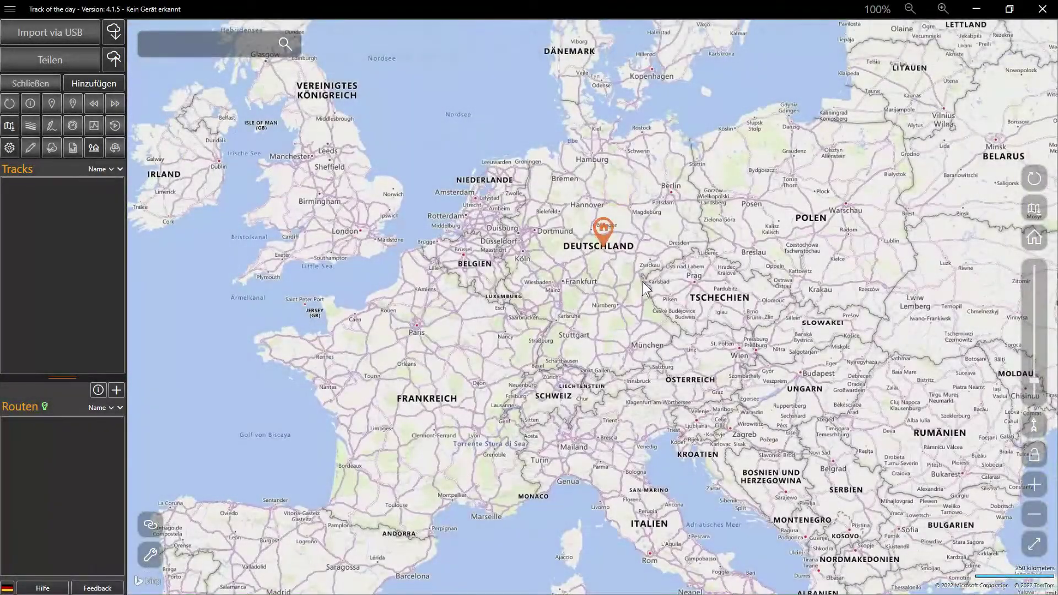
left_click_drag(645, 259, 642, 233)
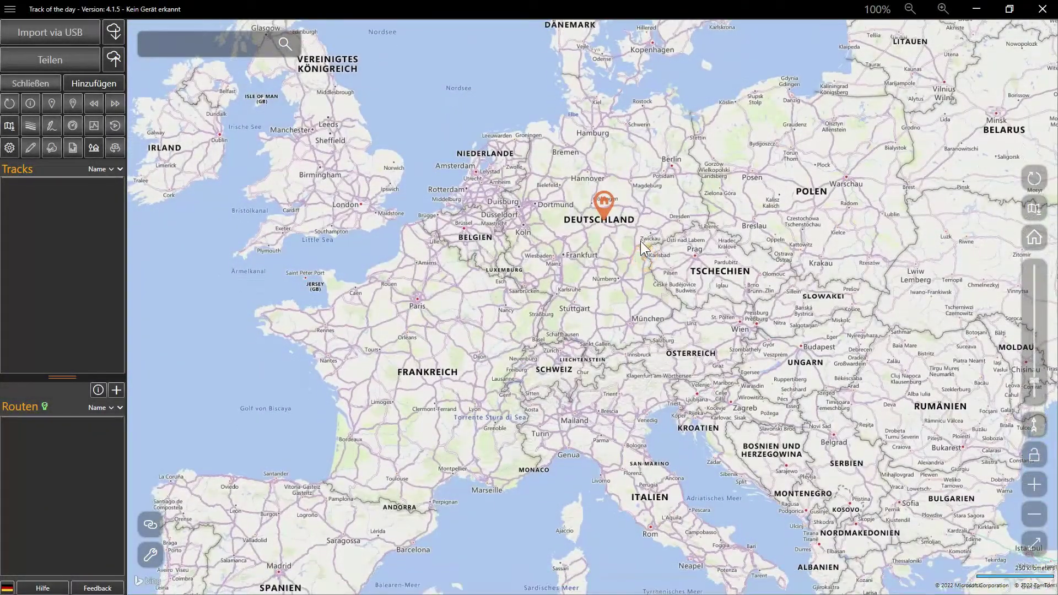
right_click(645, 211)
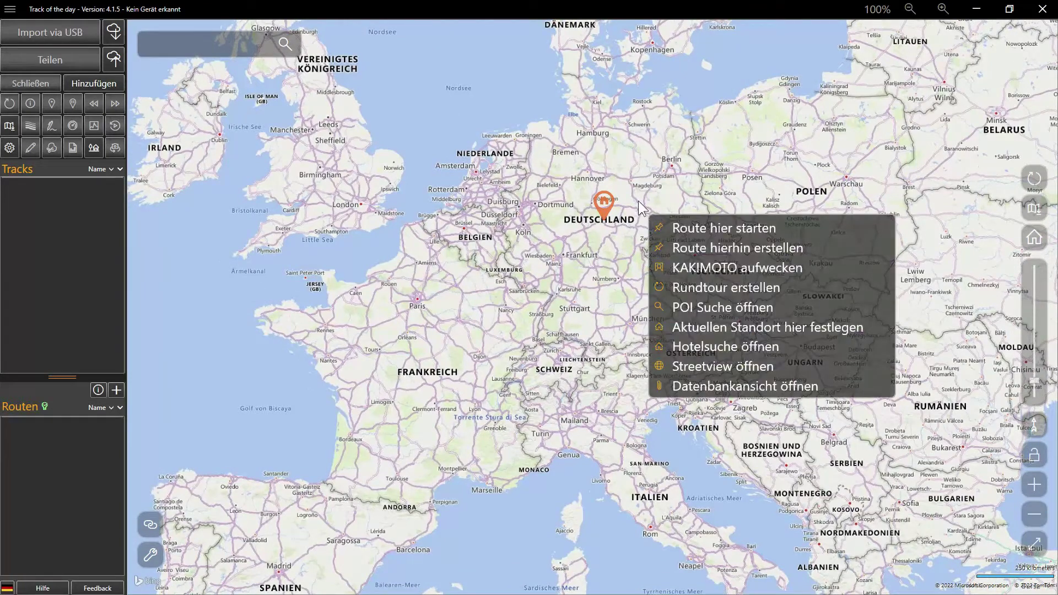
left_click(722, 386)
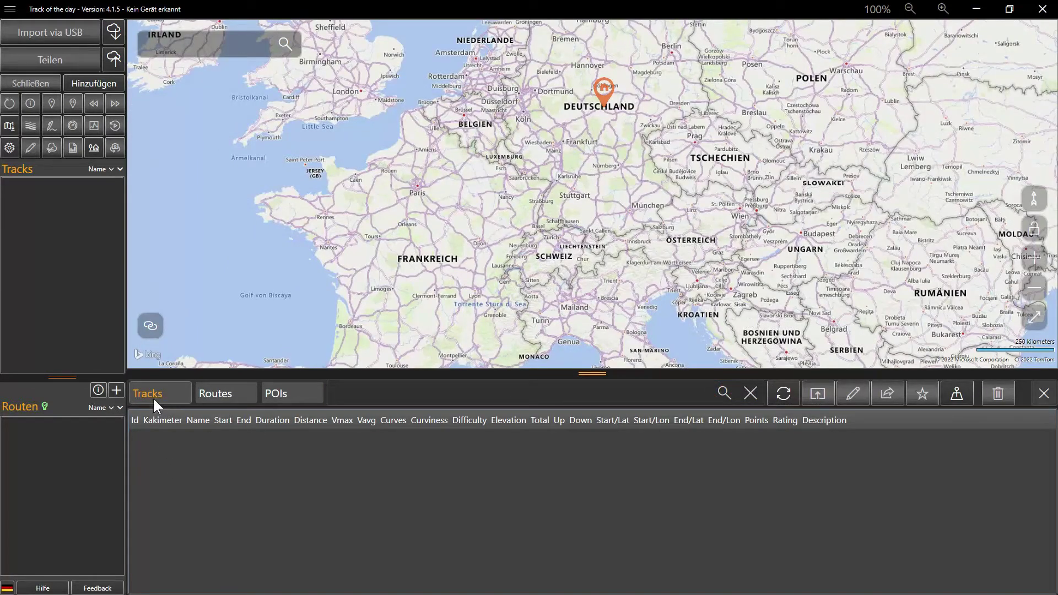
left_click(216, 392)
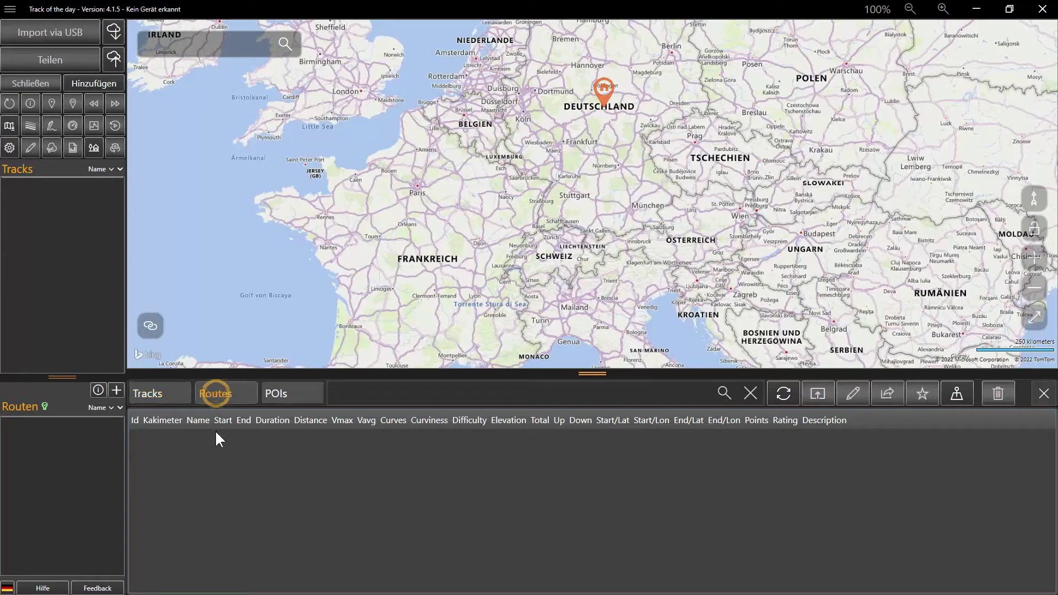
left_click(285, 394)
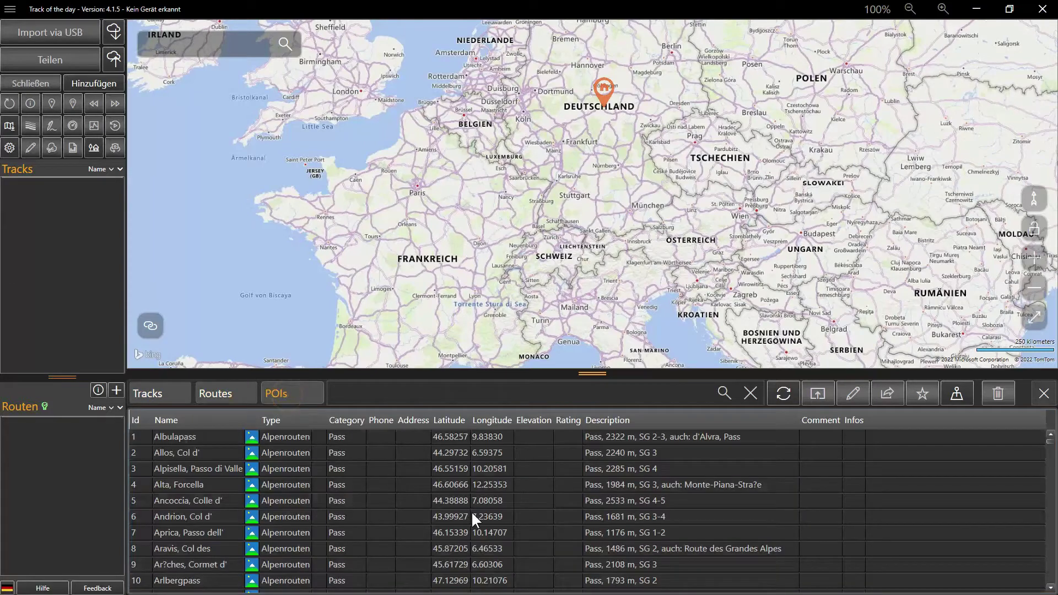
scroll(471, 511, "down", 20)
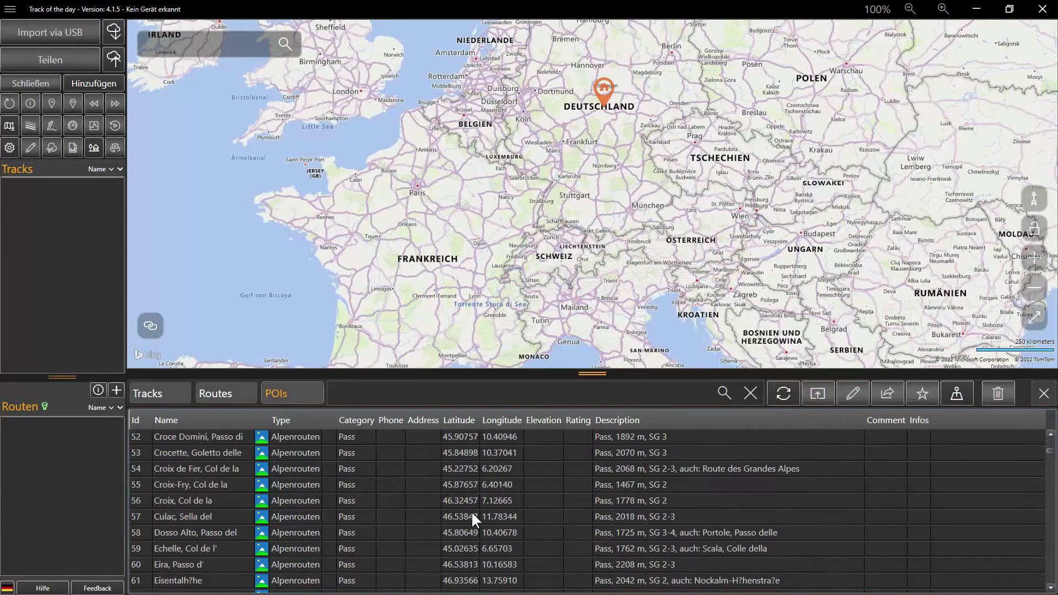
scroll(471, 510, "down", 20)
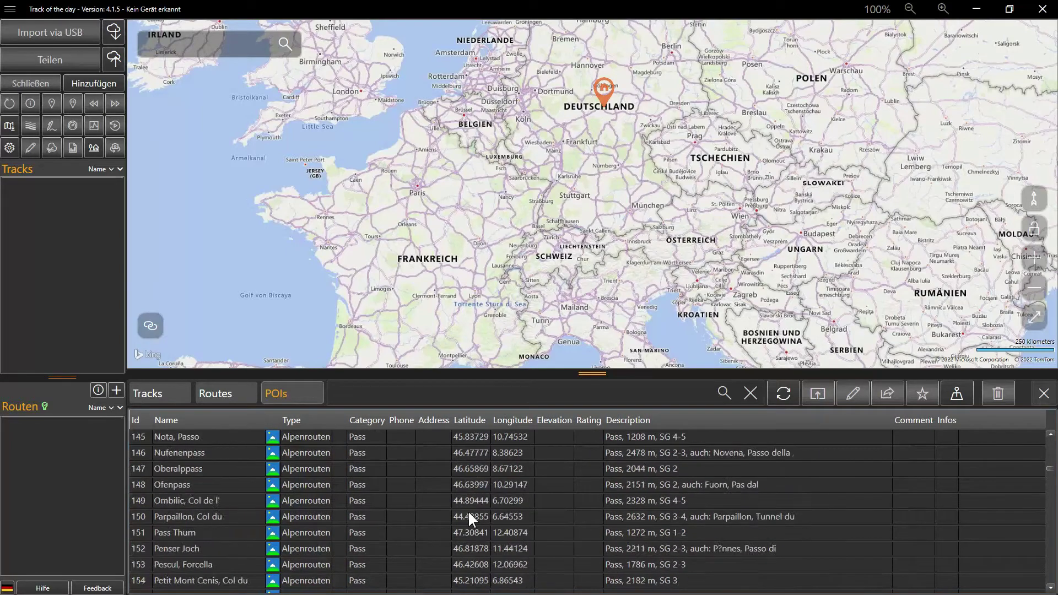
Preview Albulapass on the map, open its details and load it onto the map as a POI.
left_click(602, 435)
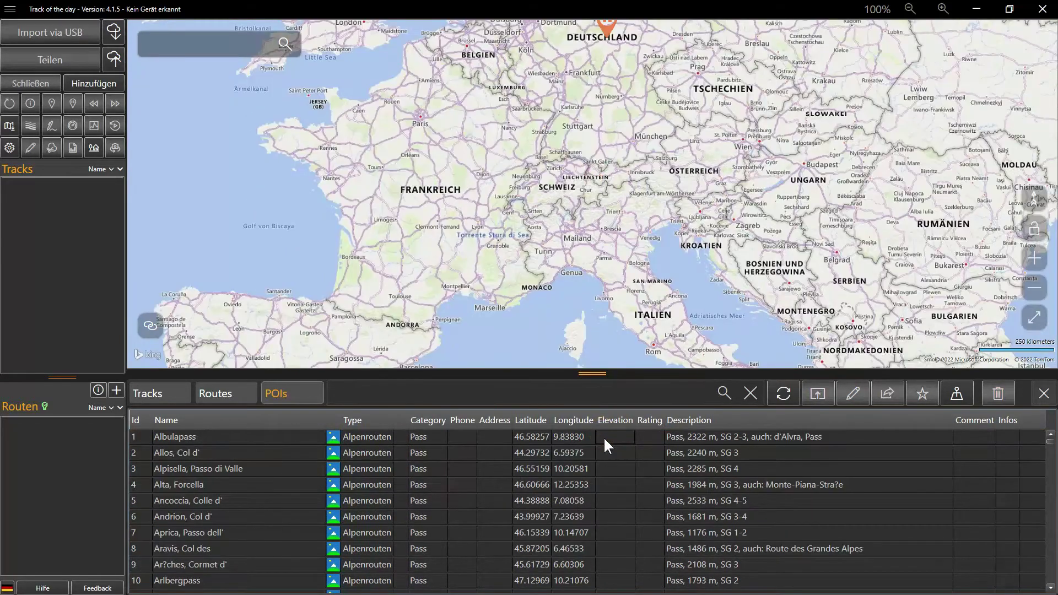
left_click(603, 438)
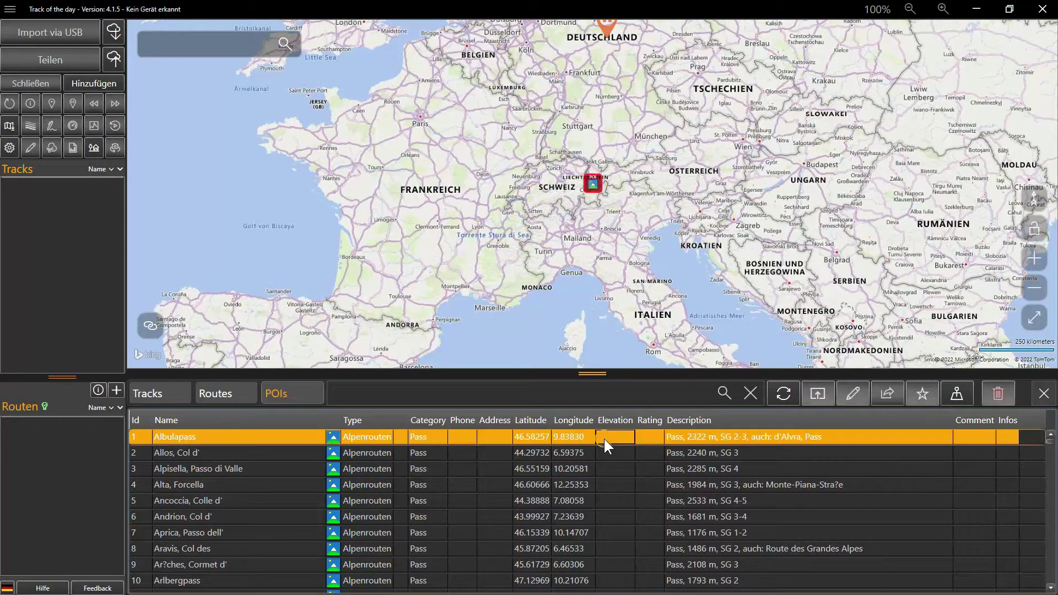
left_click(594, 185)
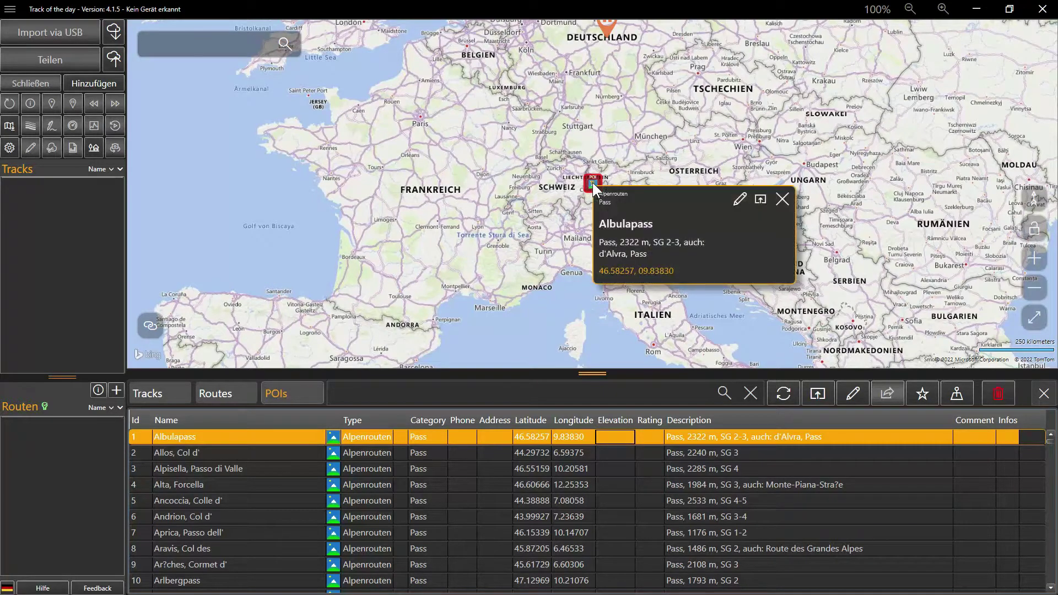
left_click(759, 199)
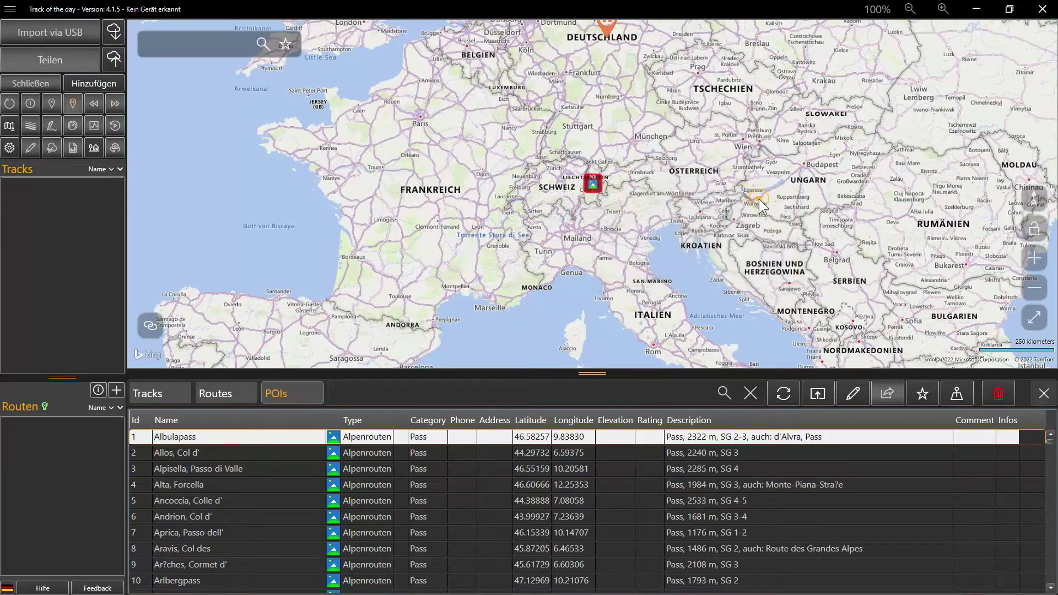
left_click(616, 439)
left_click(615, 438)
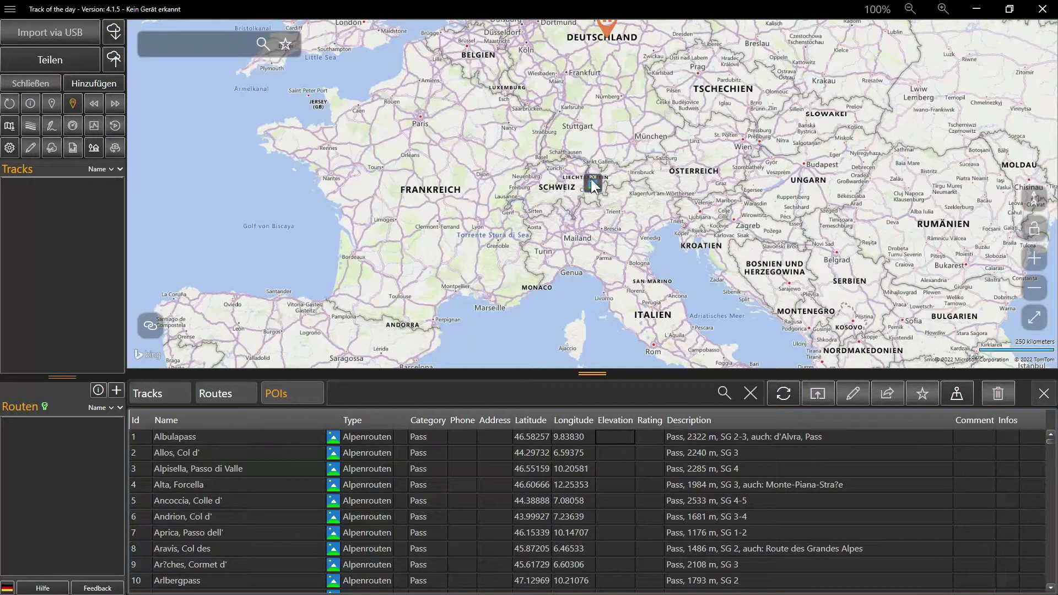
Remove the loaded Albulapass POI from the map.
mouse_move(603, 231)
left_mouse_down()
mouse_move(584, 205)
mouse_move(600, 186)
left_mouse_up()
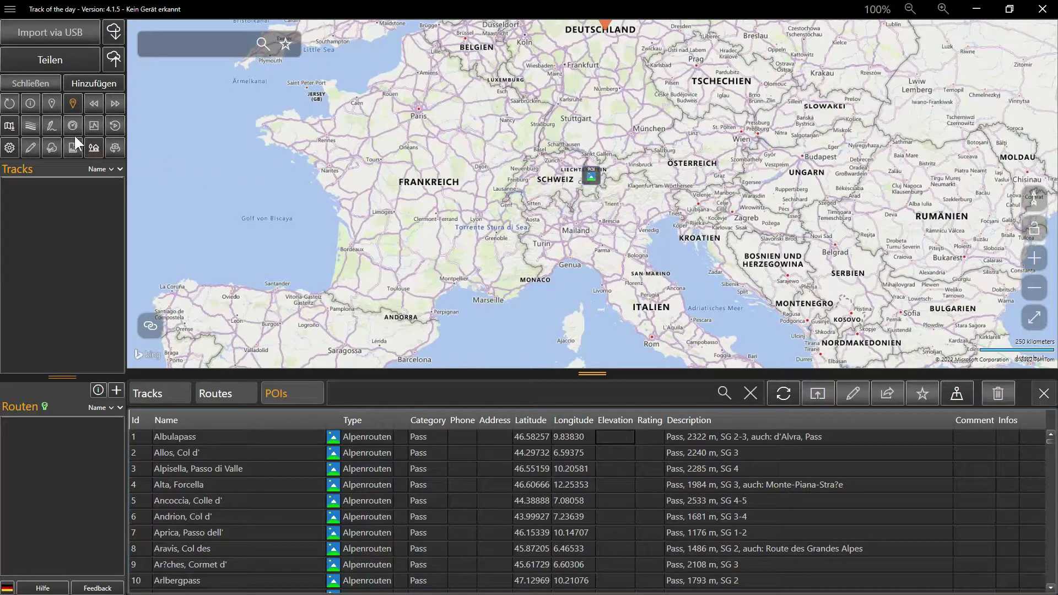
left_click(74, 102)
right_click(726, 209)
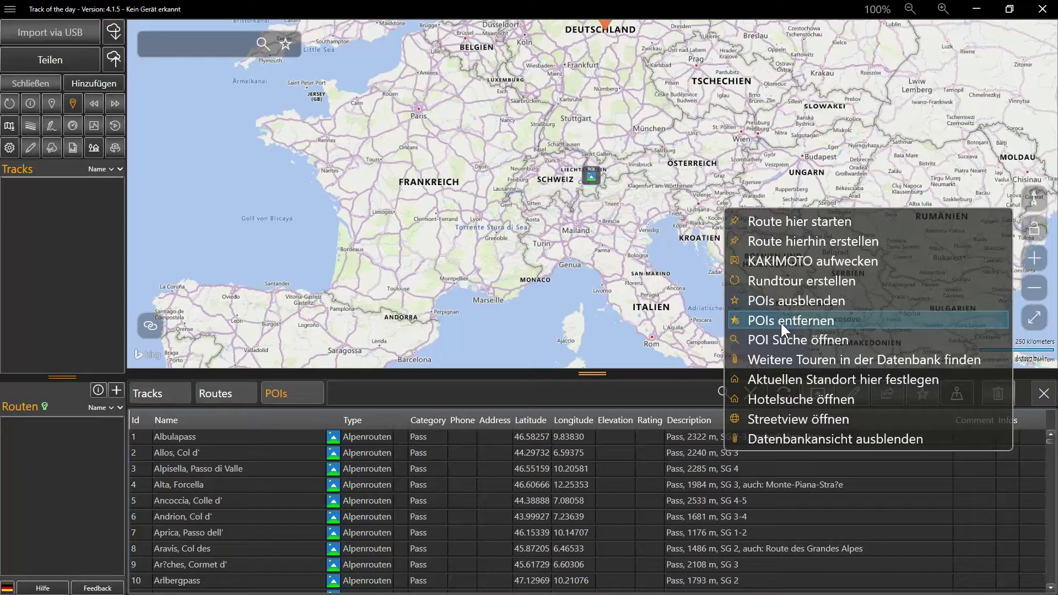
left_click(782, 323)
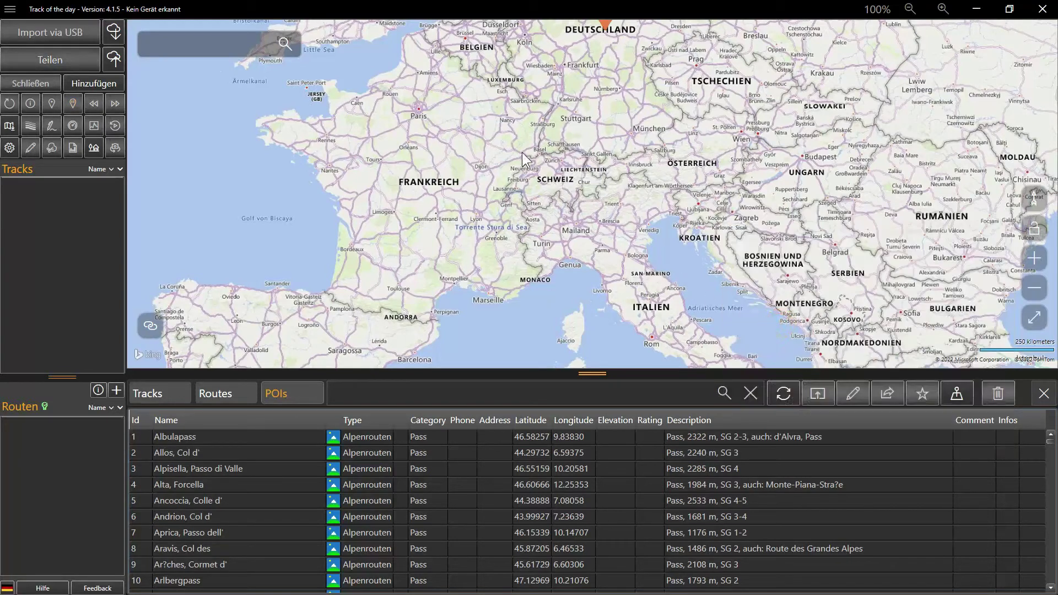
Preview single passes from the POI list on the map, among them "Alta, Forcella" and "Alpisella, Passo di Valle".
left_click(559, 455)
left_click(563, 500)
left_click(570, 485)
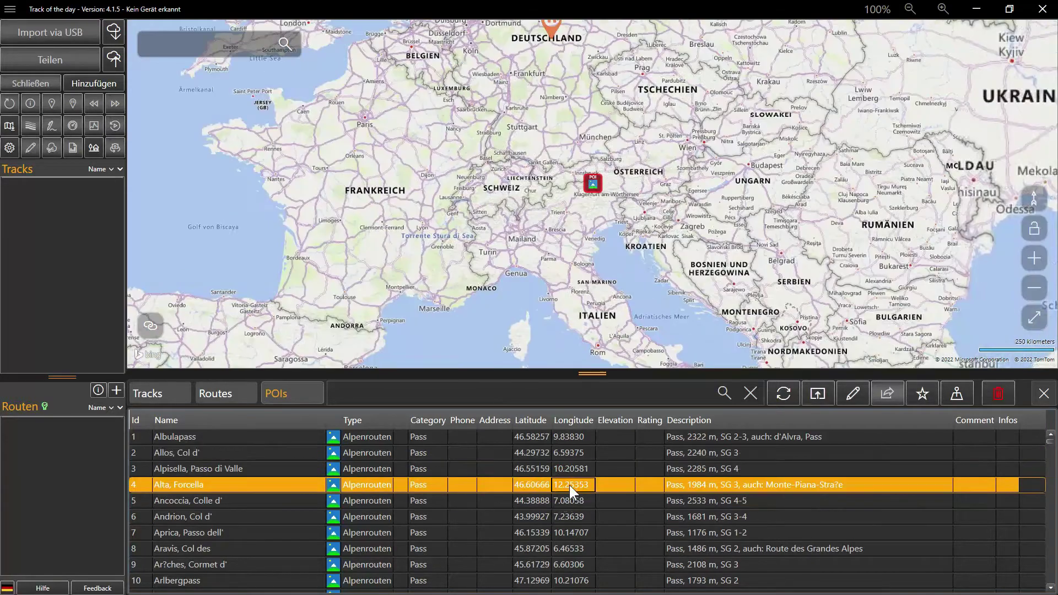
left_click(571, 468)
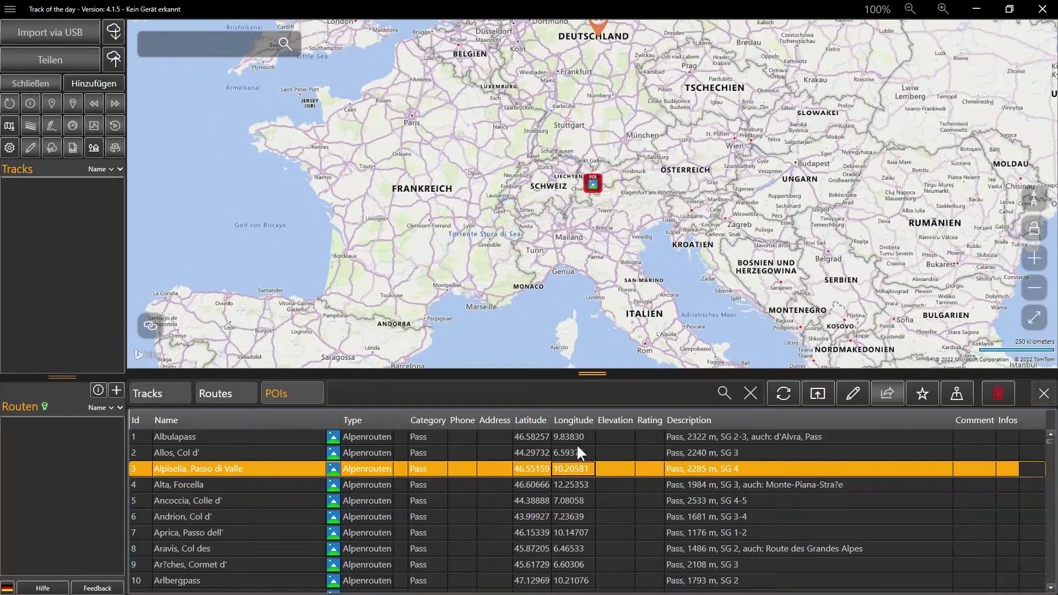
Select Albulapass, Alta Forcella, Col d'Andrion, Col des Aravis and Cormet d'Ar?ches together and load them onto the map.
left_click(577, 440)
left_click(573, 485, "ctrl")
left_click(574, 516, "ctrl")
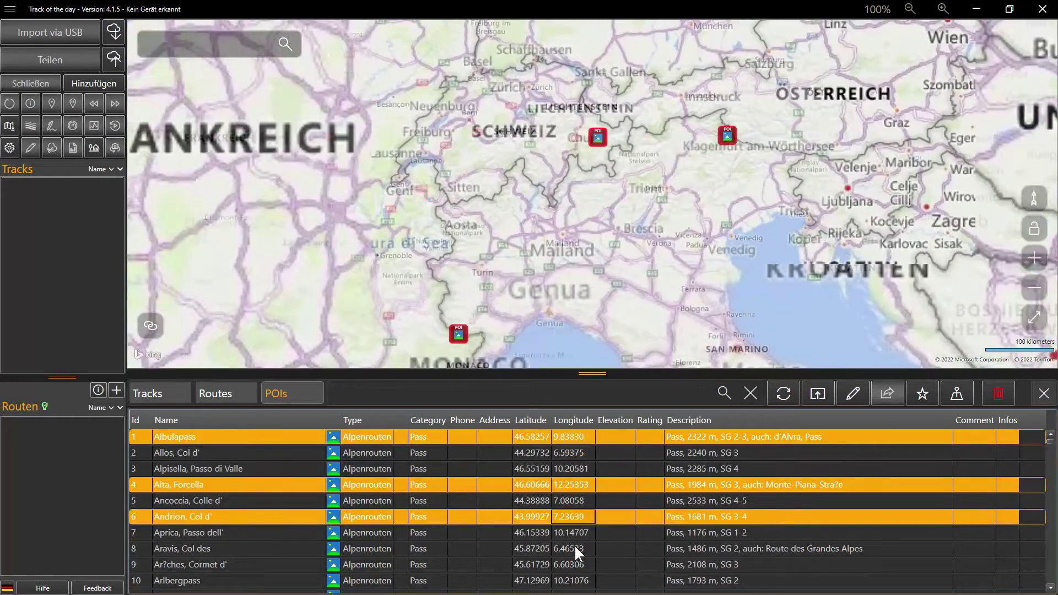
left_click(575, 548, "ctrl")
left_click(581, 565, "ctrl")
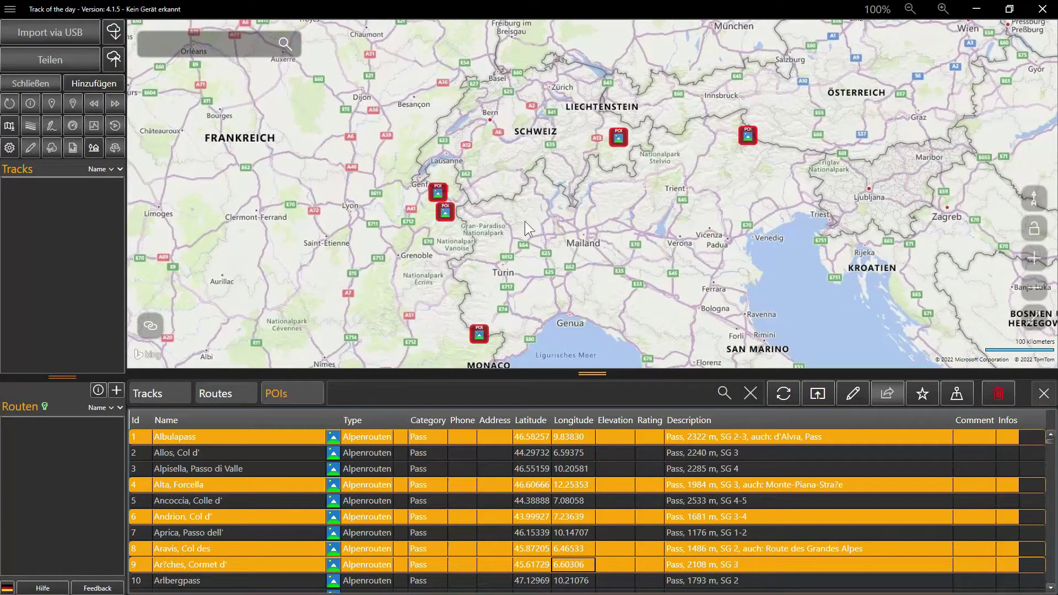
left_click(819, 393)
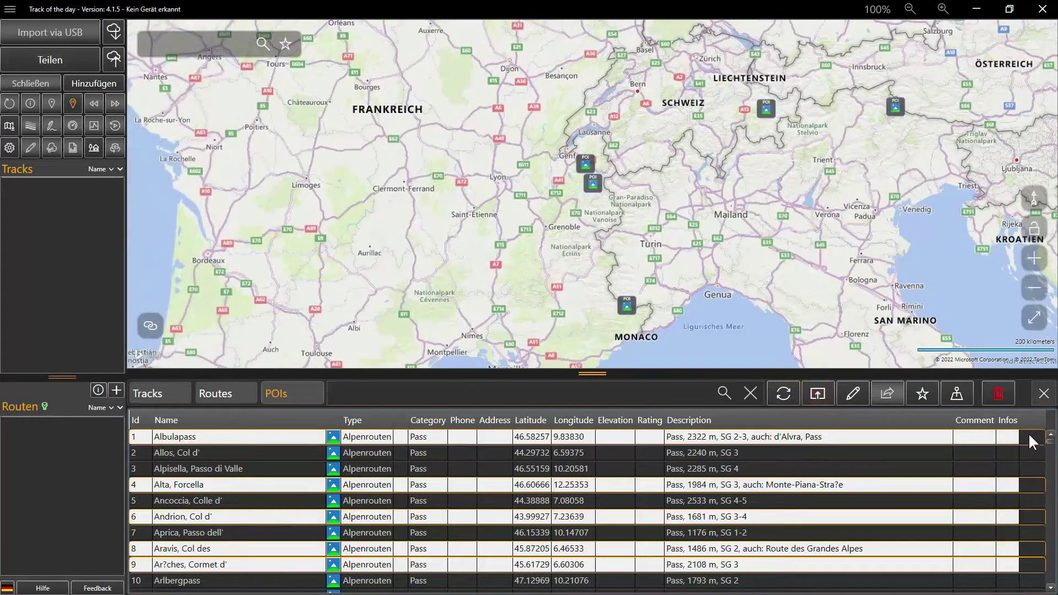
Close the database view and toggle the display of the loaded POIs on the map.
left_click(1043, 393)
left_click_drag(785, 345, 649, 329)
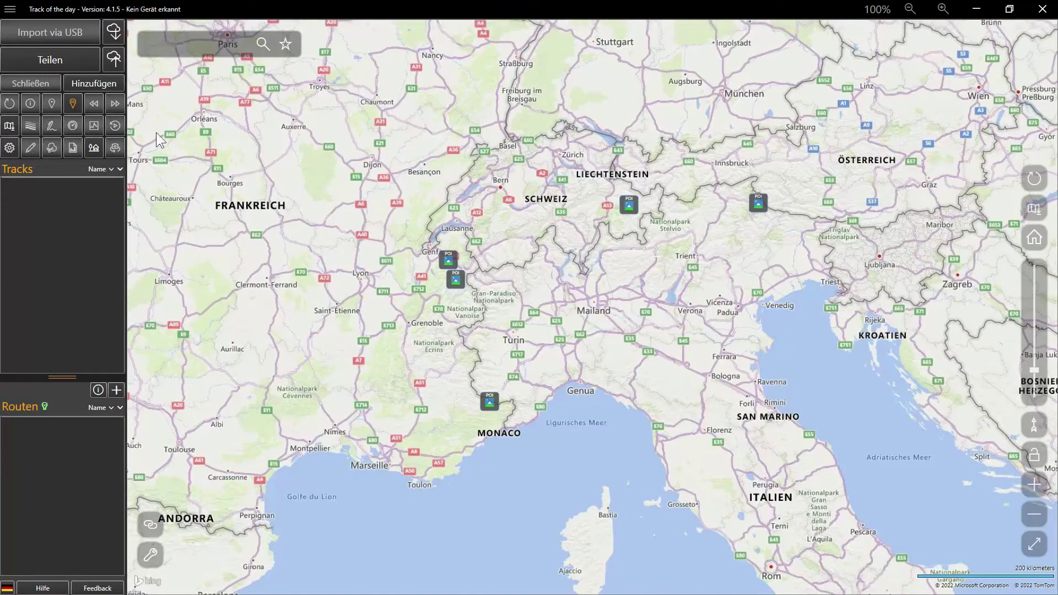
left_click(73, 105)
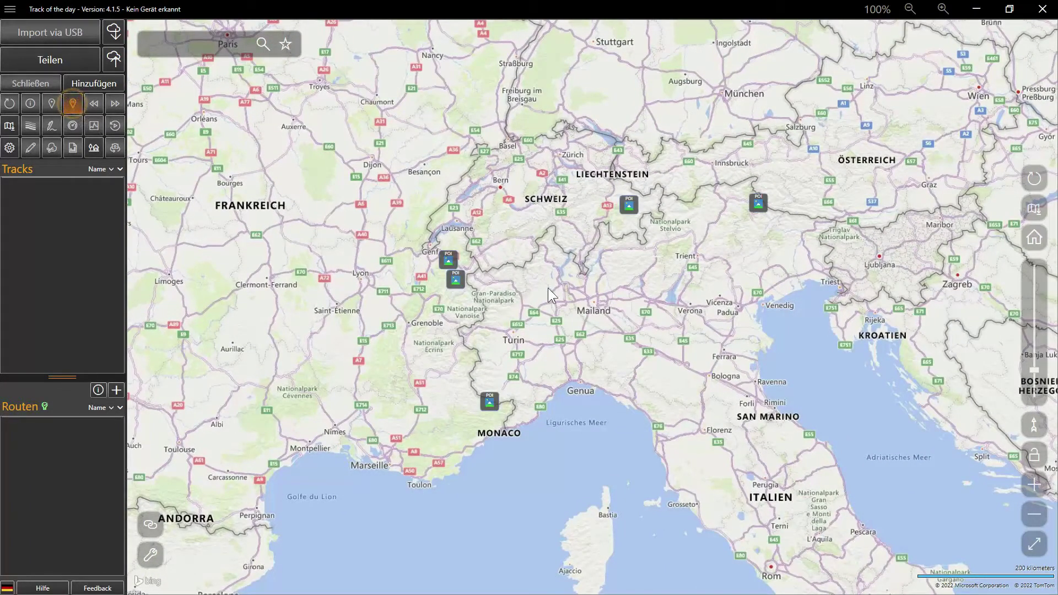
Create a route starting at the pass Forcora, Passo di and ending at Cluse, Col de la.
right_click(562, 286)
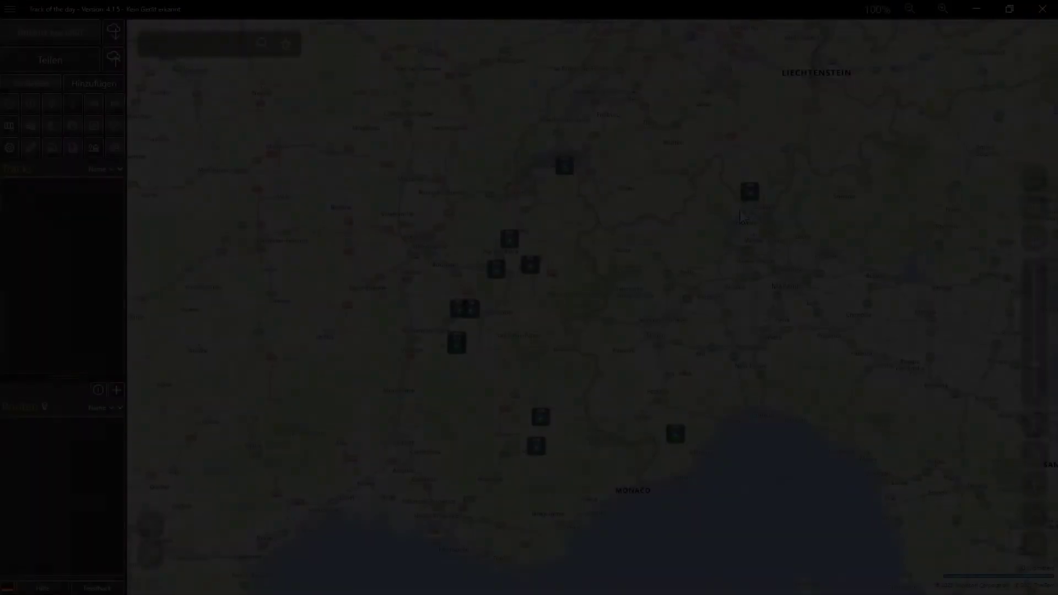
left_click(750, 192)
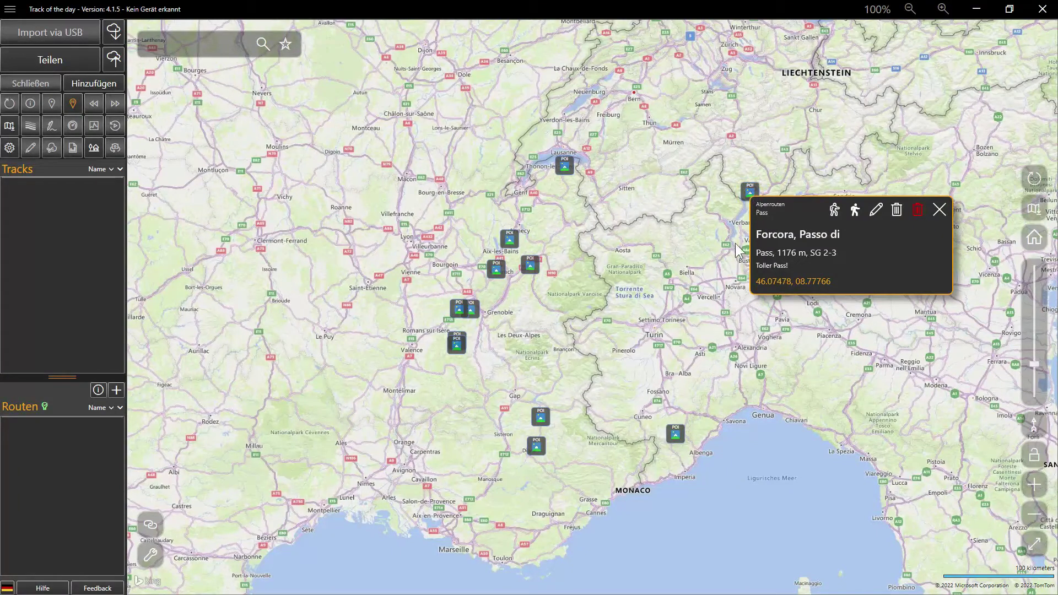
left_click(835, 210)
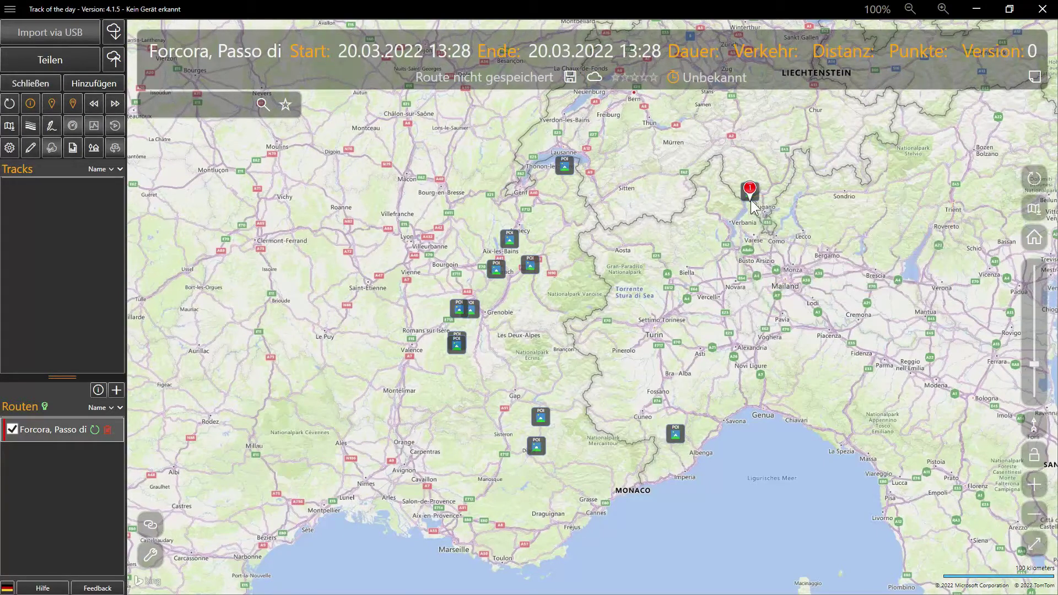
left_click(508, 239)
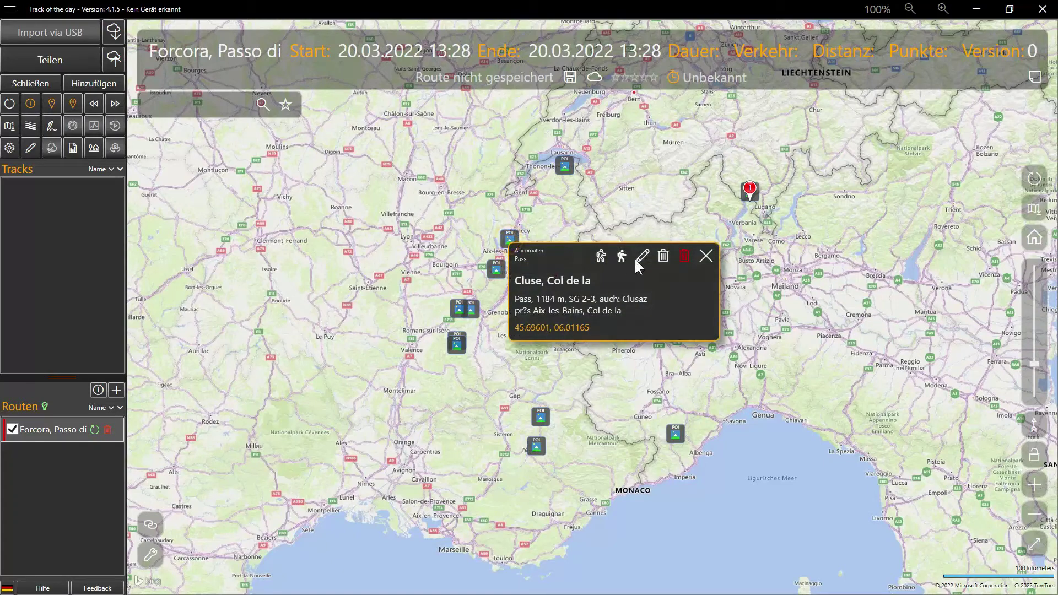
left_click(620, 255)
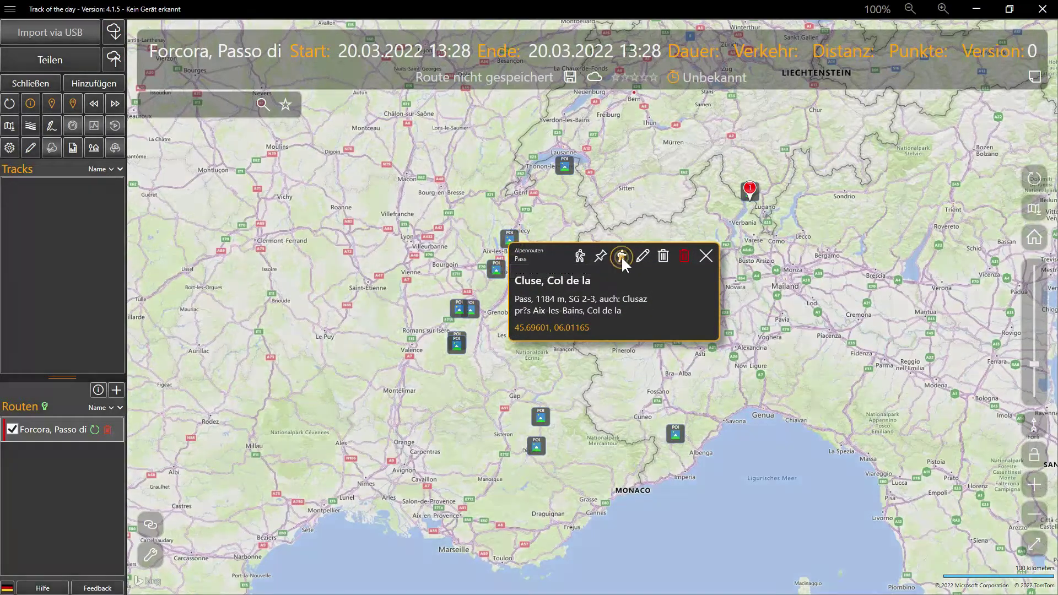
left_click(620, 256)
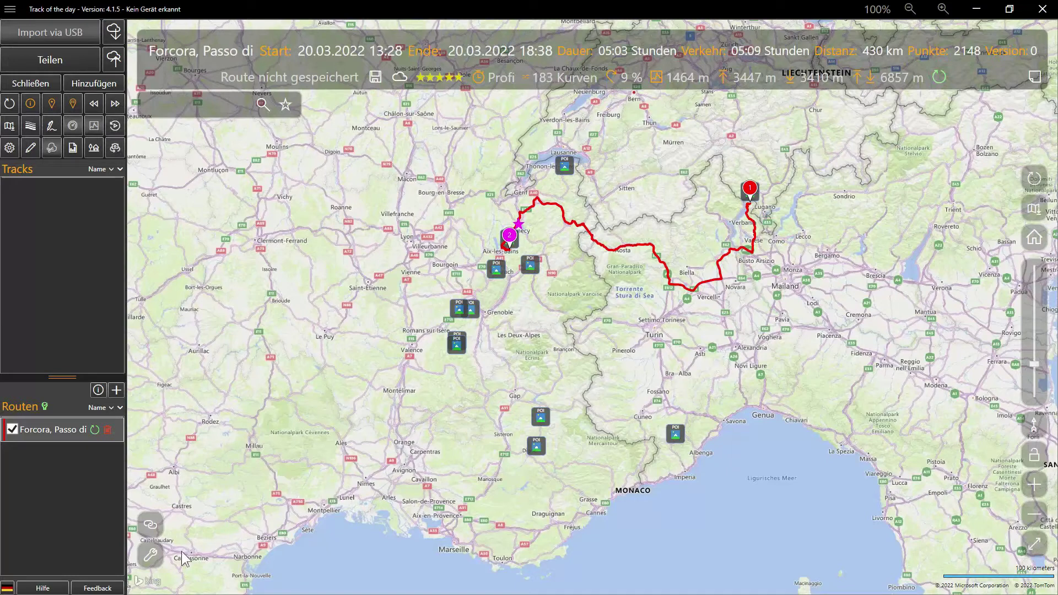
Set the routing optimisation to Entfernung, recalculate the route and close the routing options.
left_click(151, 556)
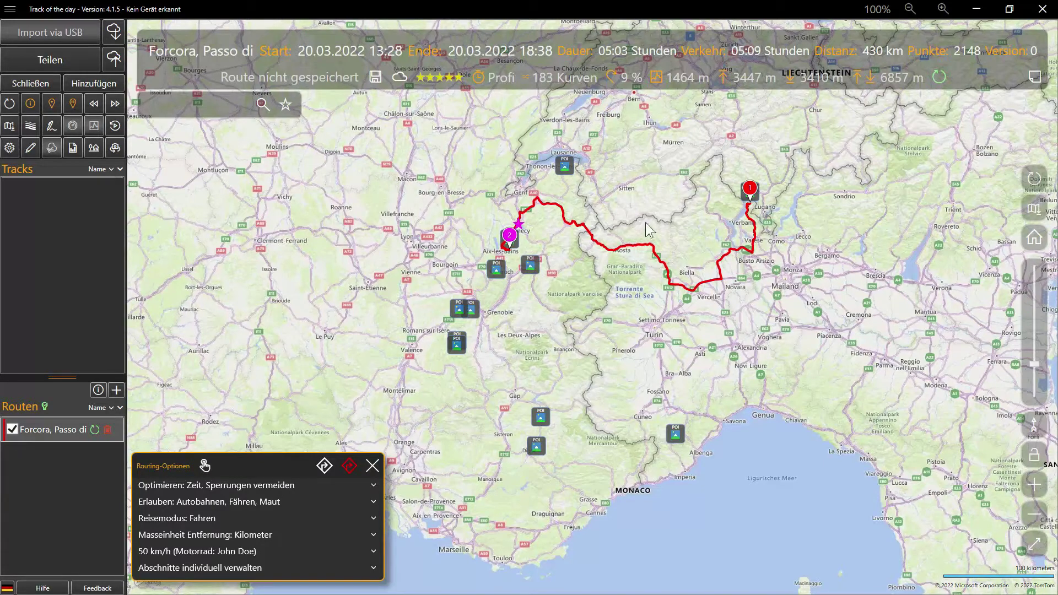
left_click(372, 486)
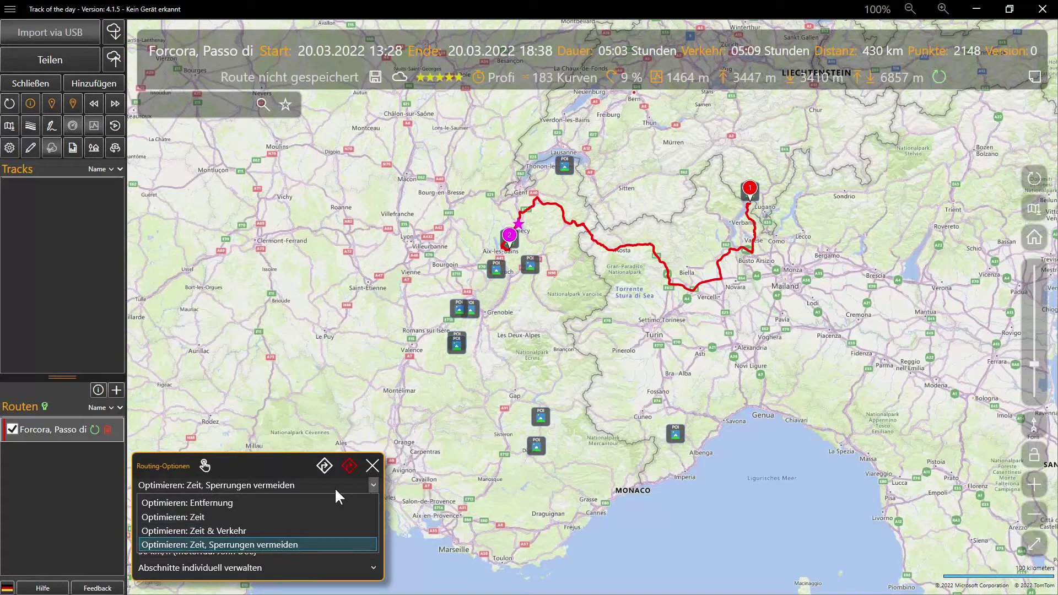
left_click(265, 503)
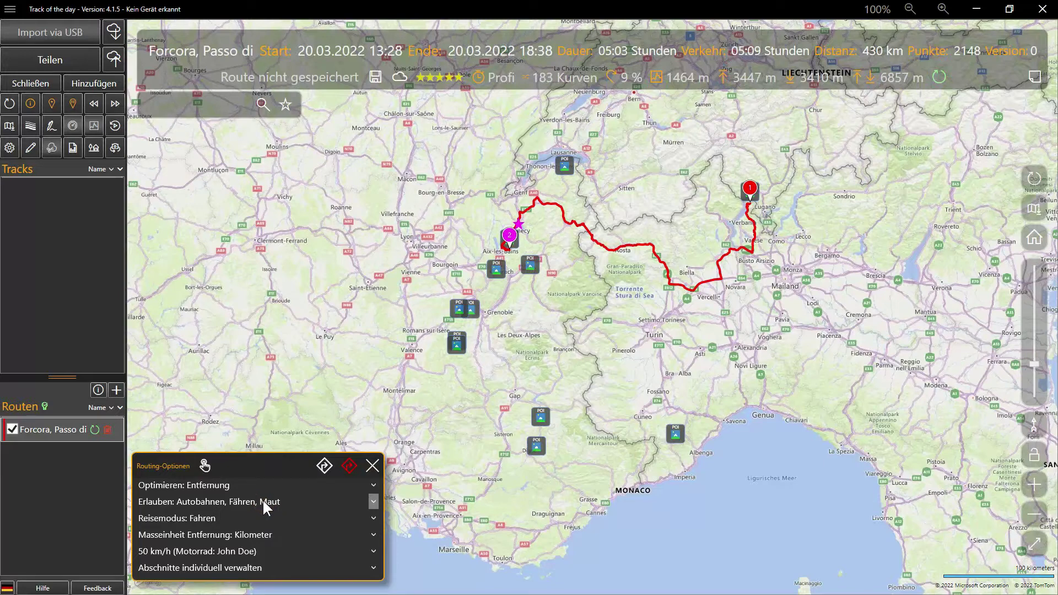
left_click(323, 465)
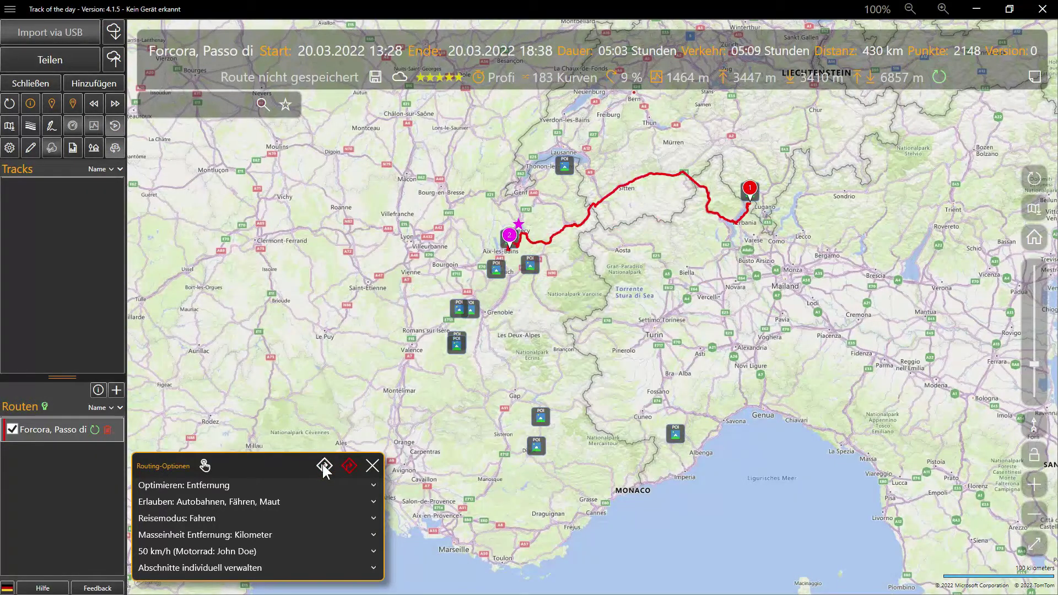
left_click(373, 467)
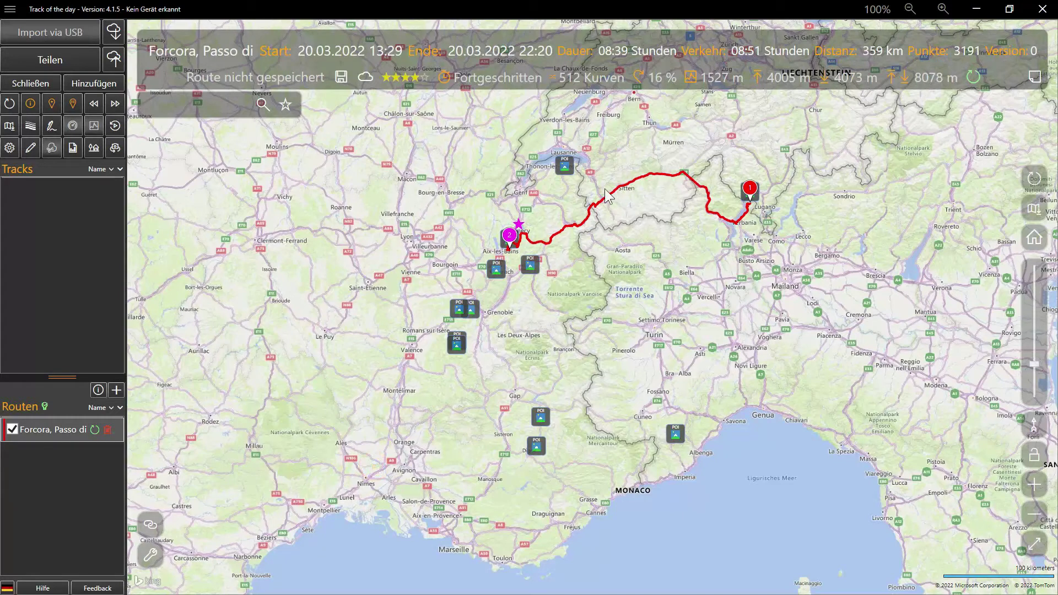
Insert Corbier, Col du as an intermediate point and extend the route's end to Clusaz pr?s Entremont-le-Vieux, Col de la.
left_click(565, 168)
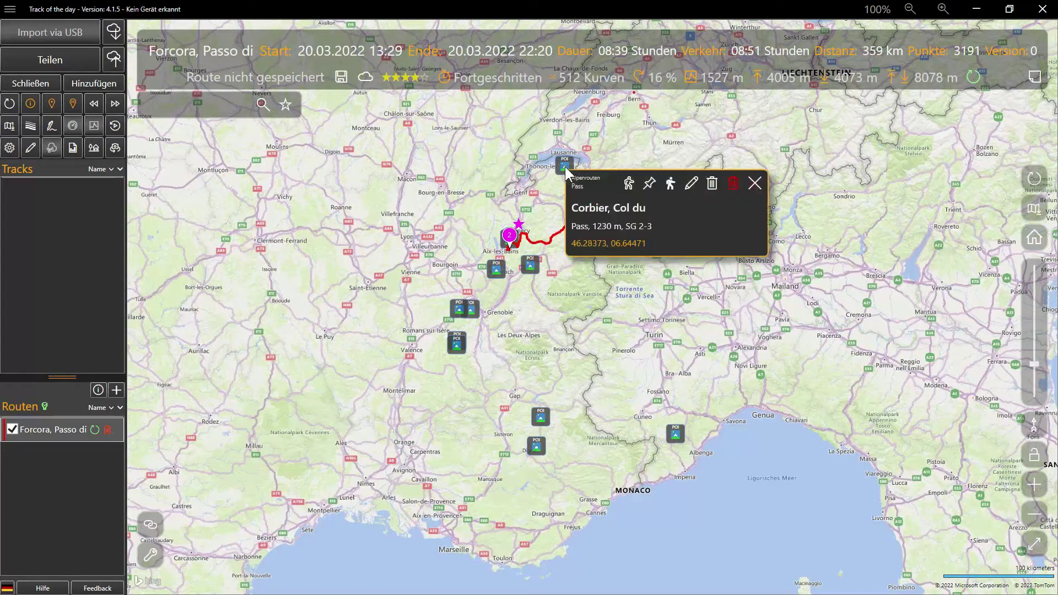
left_click(649, 186)
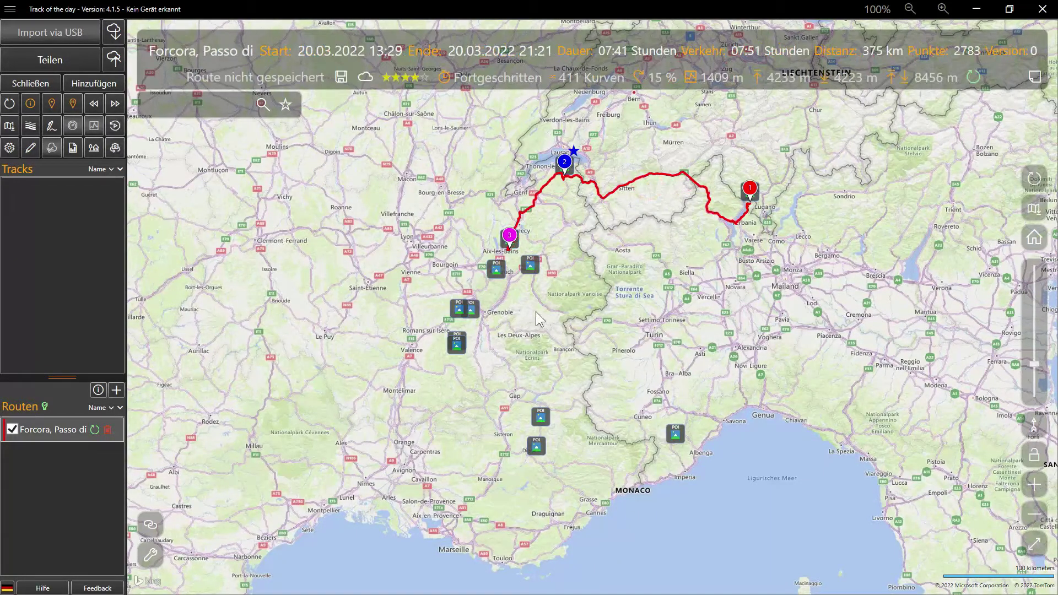
left_click(497, 269)
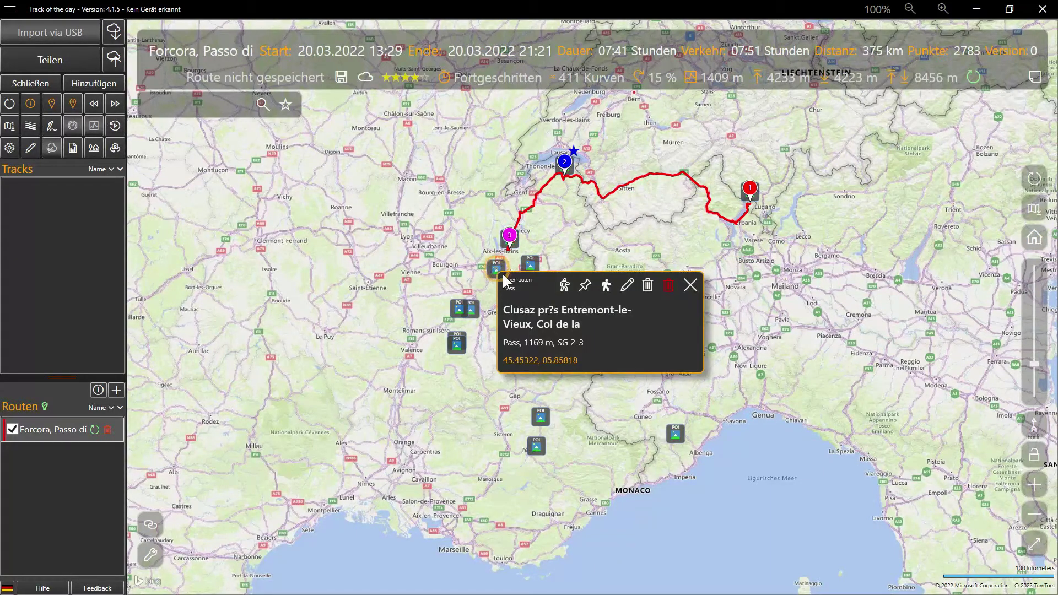
left_click(606, 286)
Extend the end of the route to Labouret, Col du and on to Prale, Passo di.
left_click(540, 416)
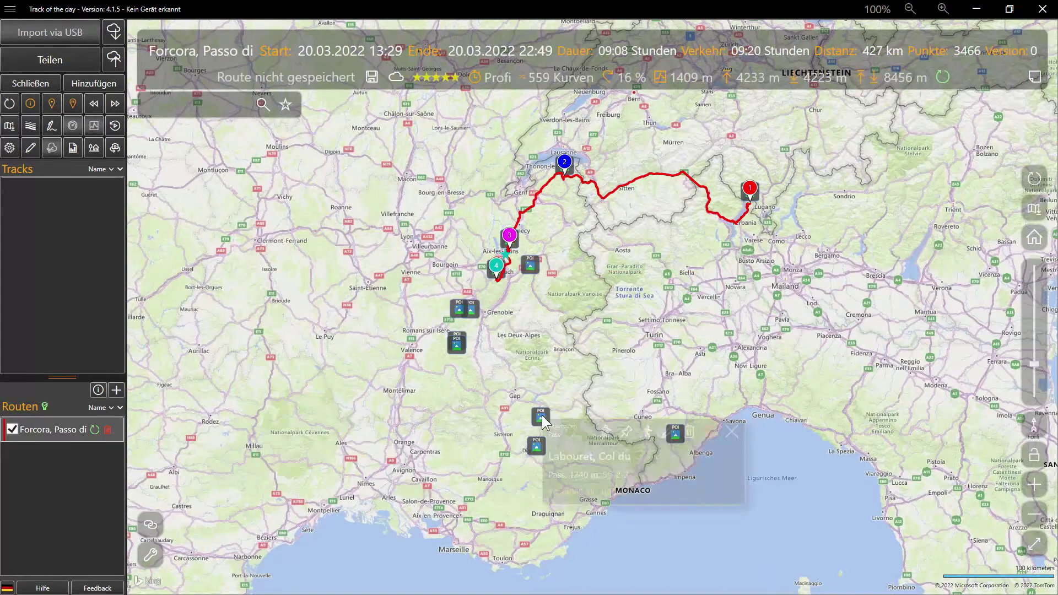
left_click(646, 431)
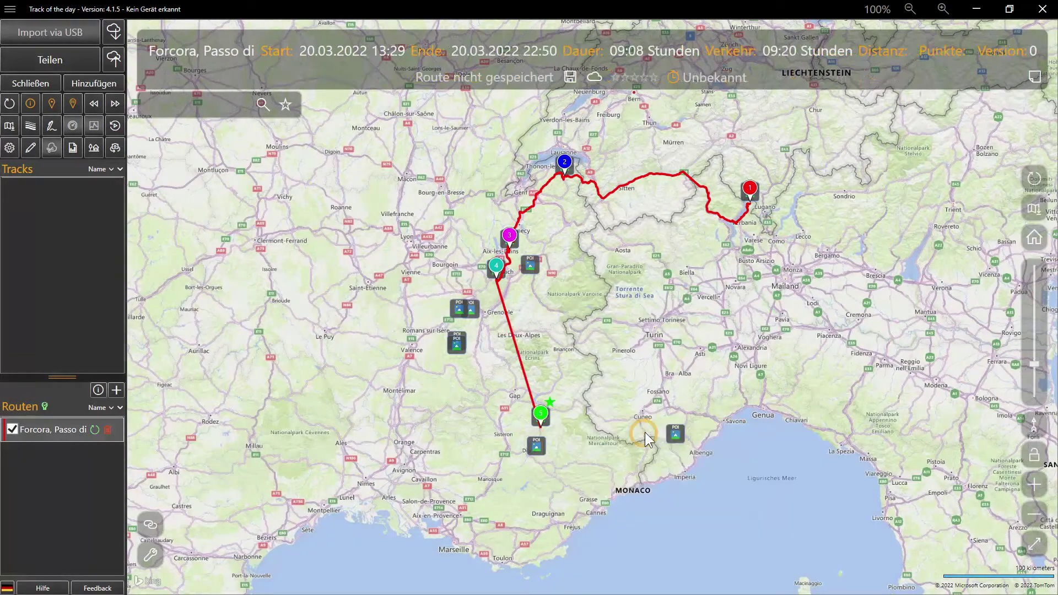
left_click(675, 435)
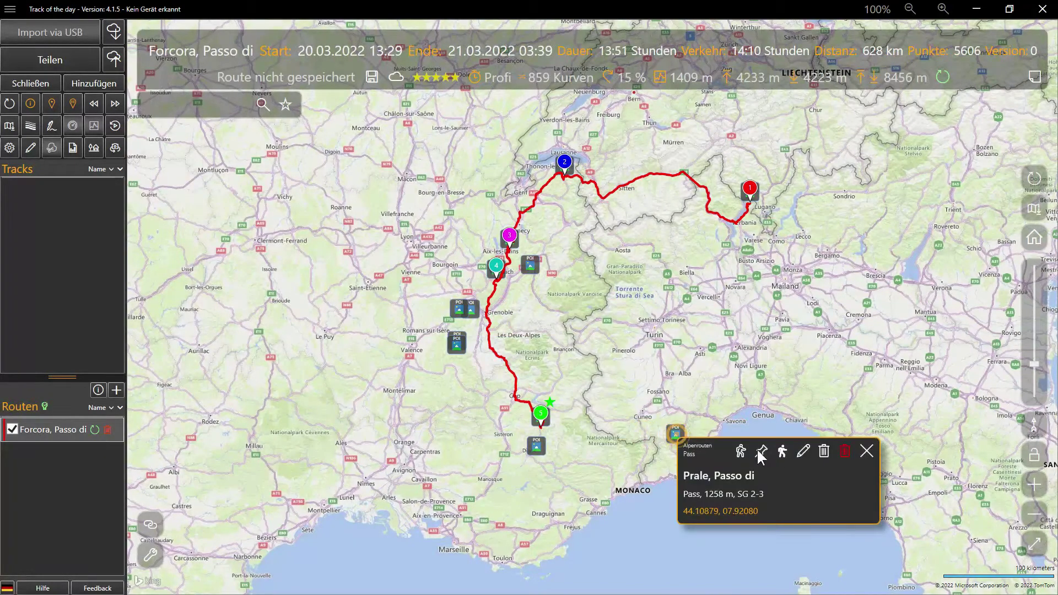
left_click(783, 450)
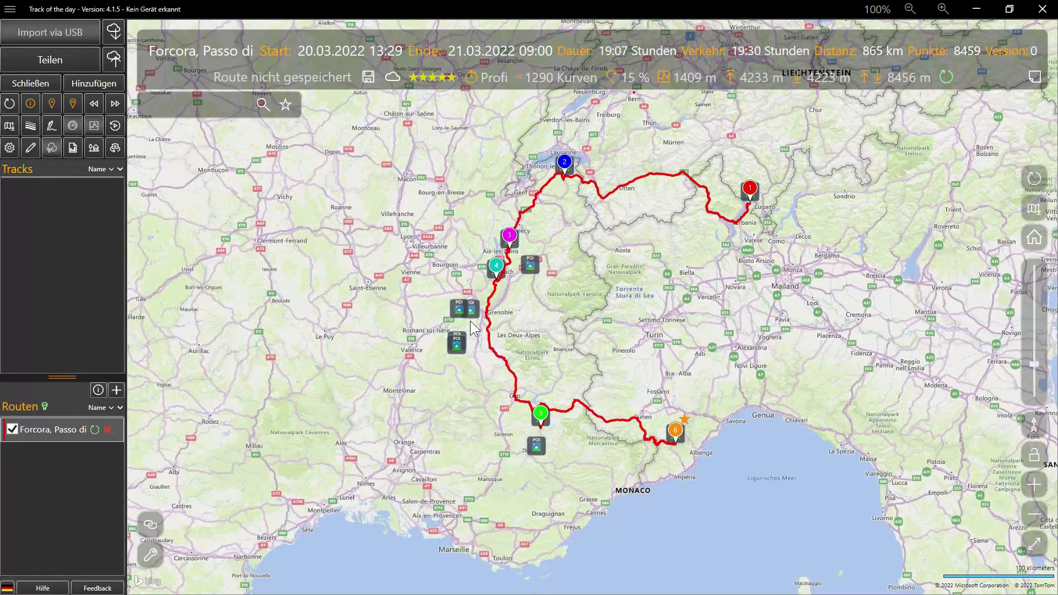
Insert the passes Saint-Alexis, Col de and Corobin, Col de into the route as intermediate points.
scroll(472, 329, "up", 3)
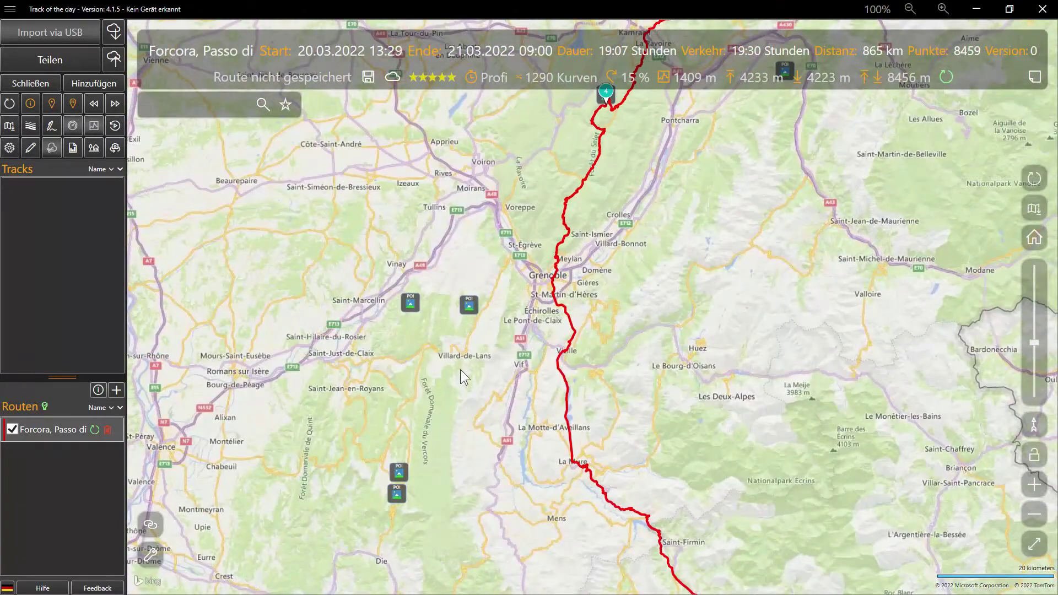
left_click_drag(475, 365, 489, 290)
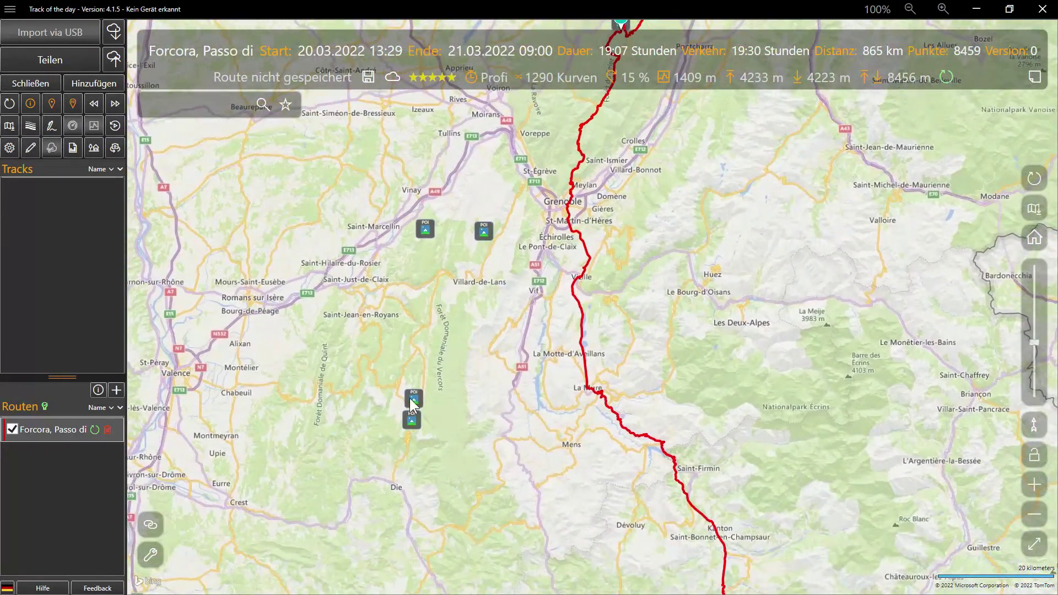
left_click(412, 397)
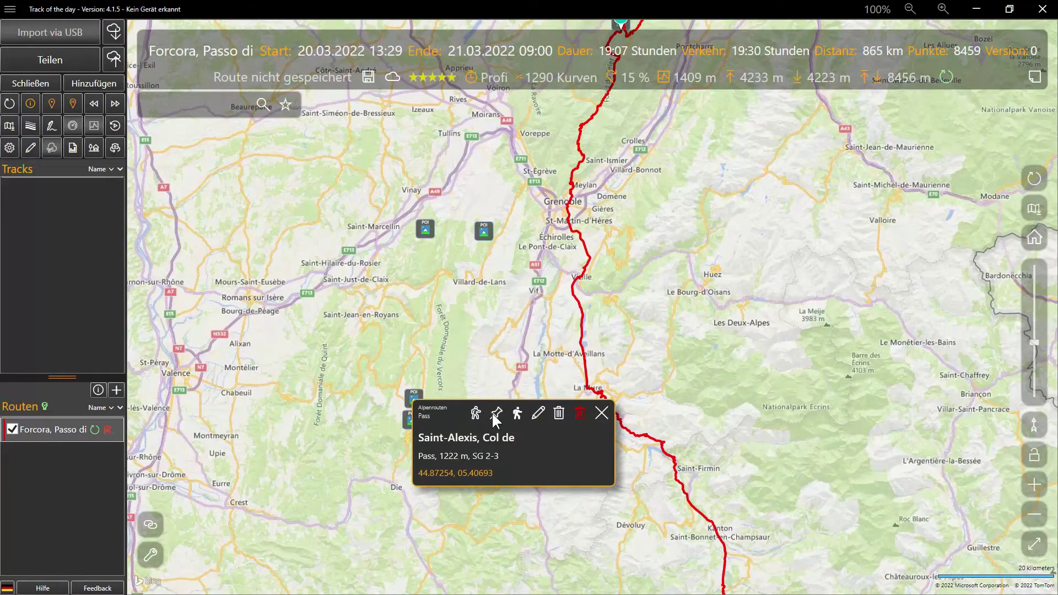
left_click(494, 413)
scroll(661, 439, "down", 1)
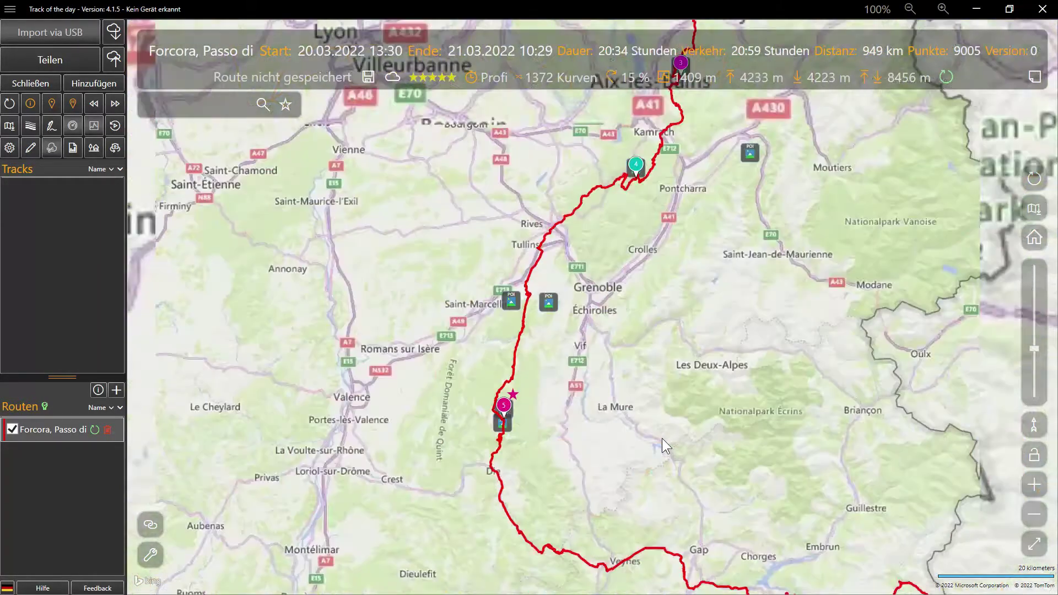
left_click_drag(710, 464, 503, 225)
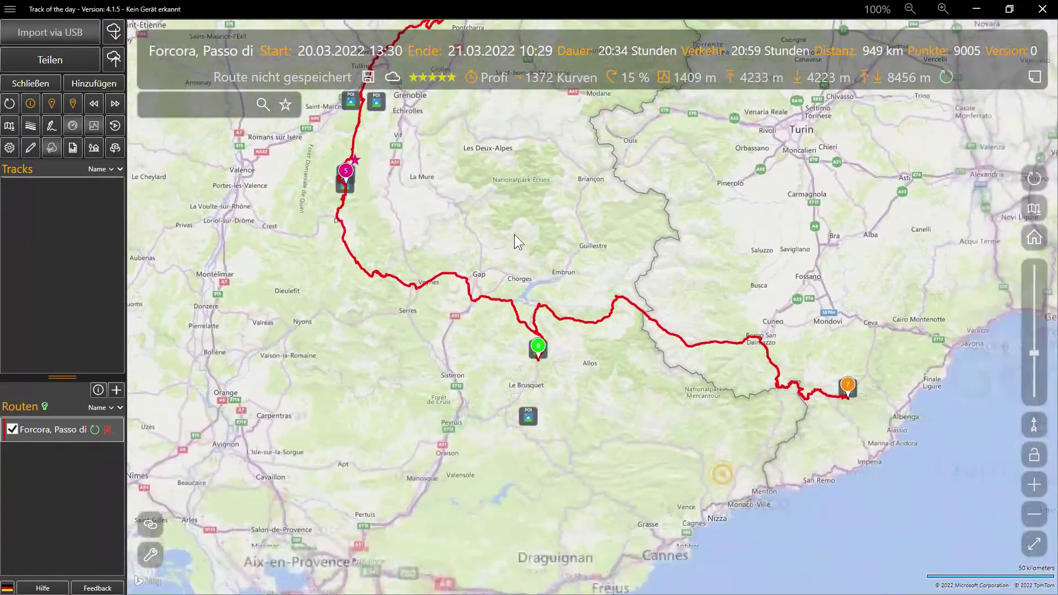
left_click(528, 418)
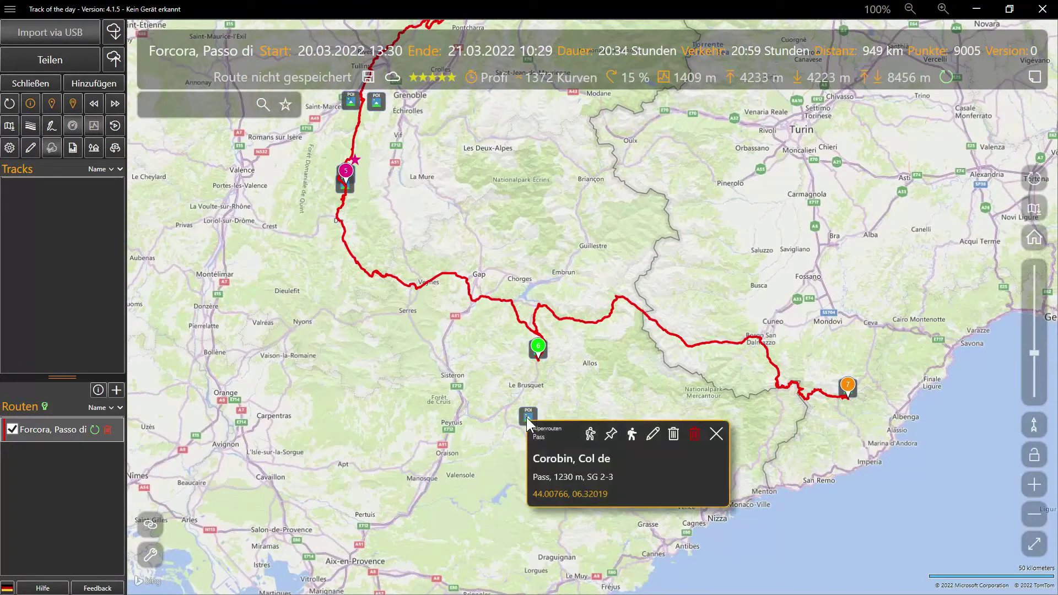
left_click(610, 434)
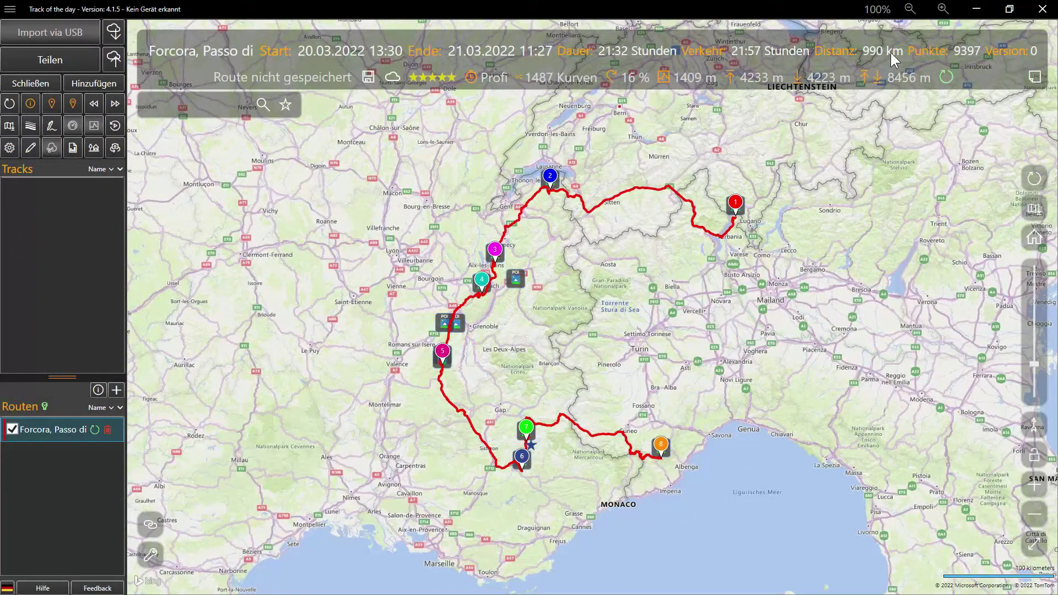
Split the route into travel days of at most 300 Kilometer each, starting 01.06.2022 at 09:00.
right_click(53, 424)
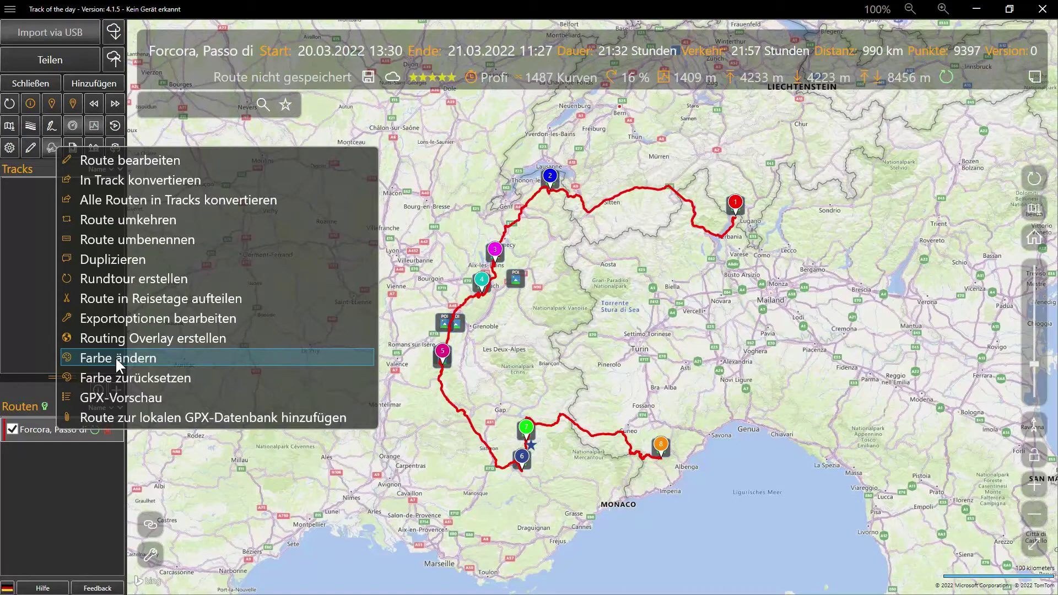
left_click(124, 299)
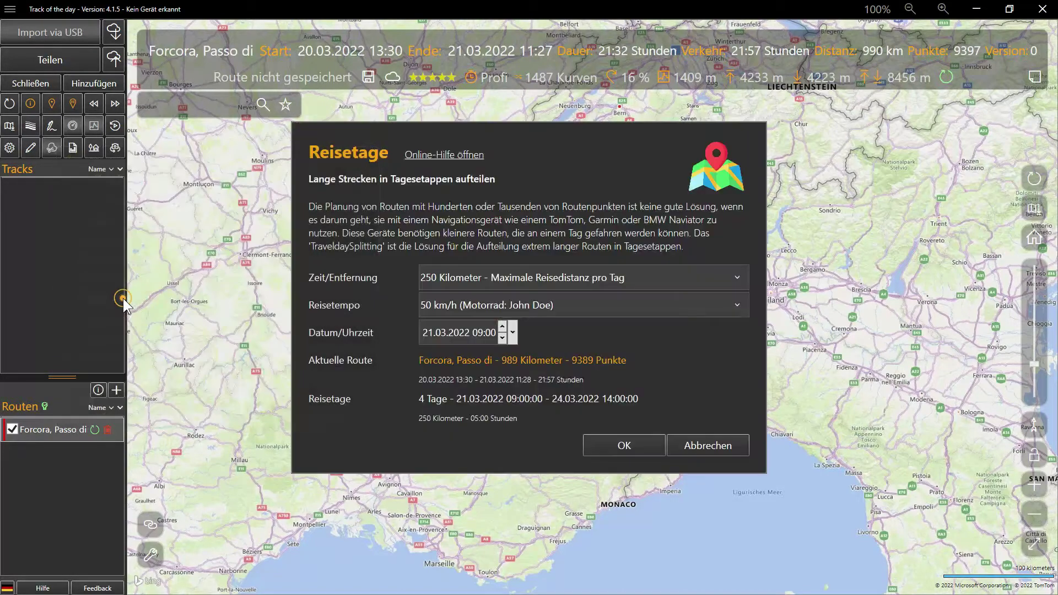
left_click(590, 275)
left_click(499, 377)
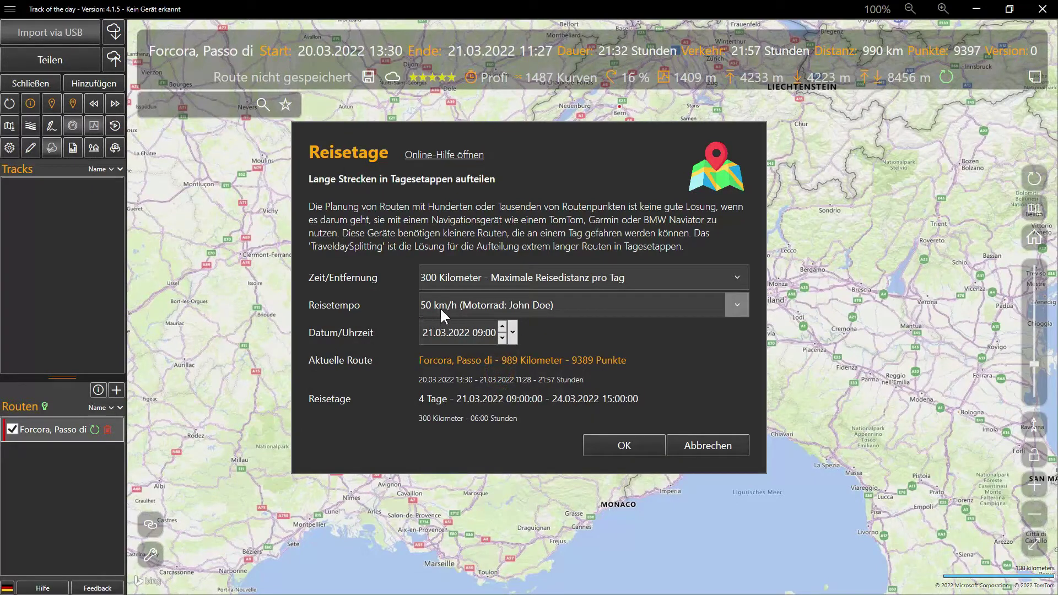
left_click(513, 334)
left_click(508, 356)
left_click(507, 356)
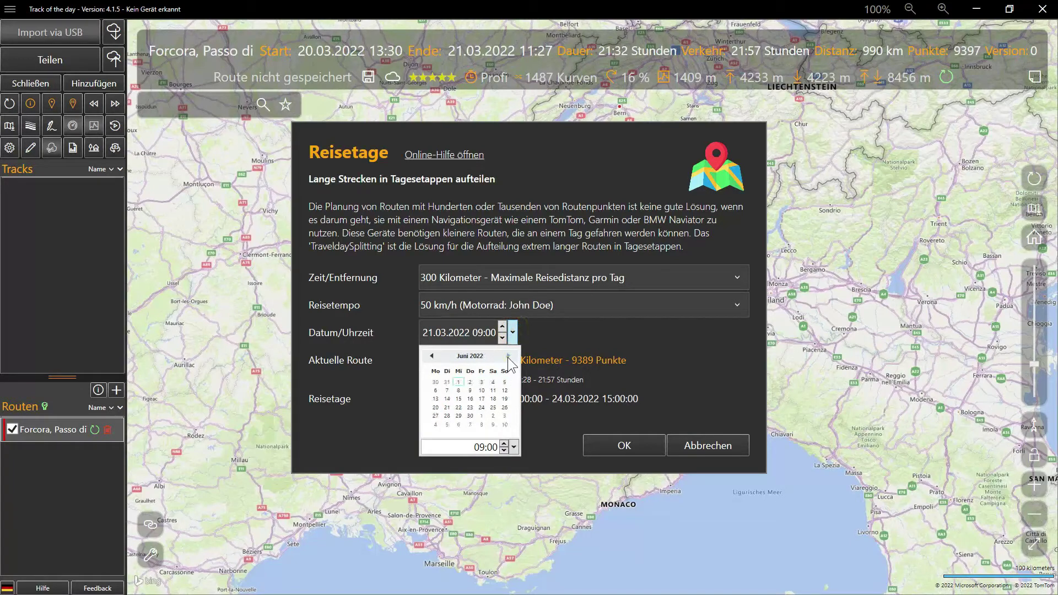
left_click(461, 381)
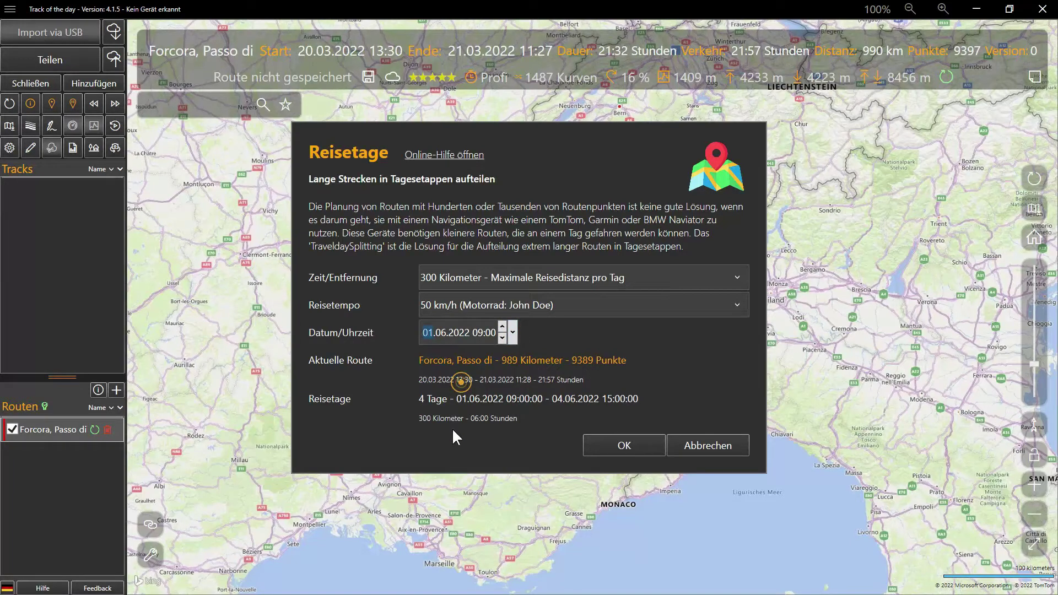
left_click(616, 441)
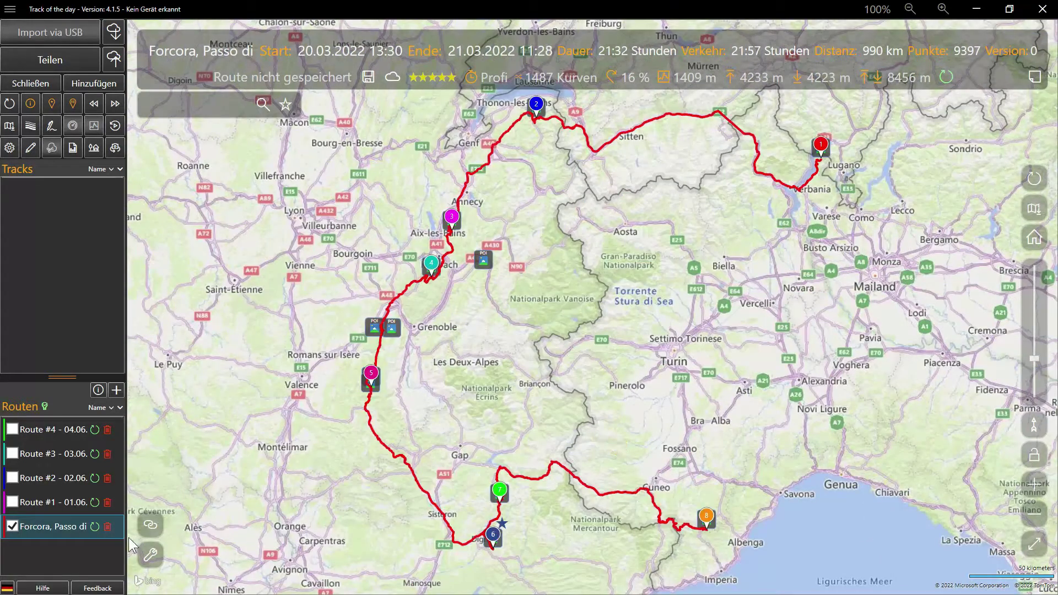
Delete the original Forcora, Passo di route and sort the daily routes in ascending order by name.
left_click(112, 528)
left_click(120, 408)
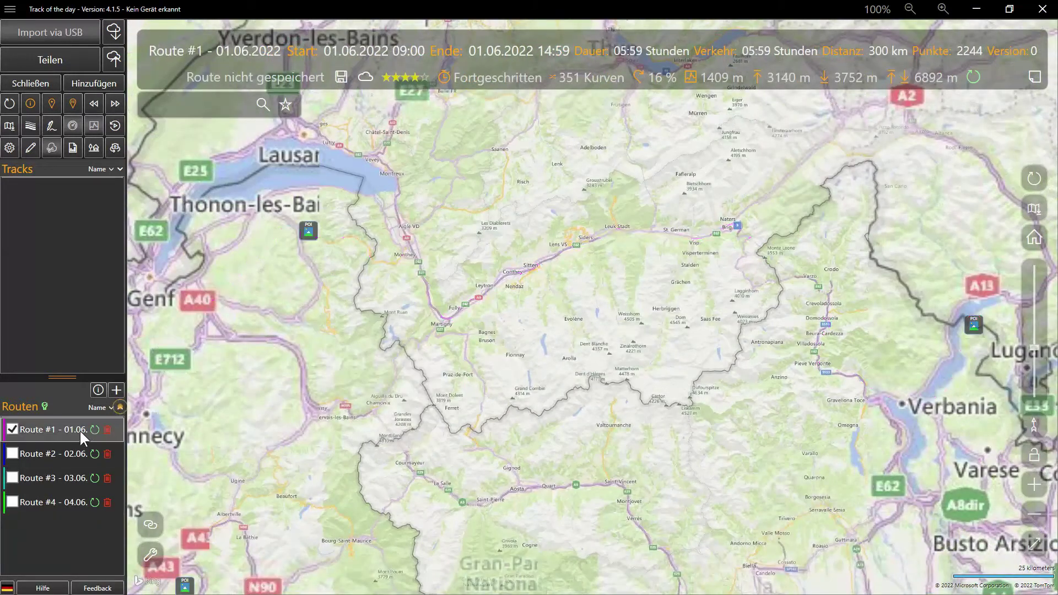
View daily routes #2 to #4 individually, and display the other daily routes together with Route #1 on the map.
left_click(61, 453)
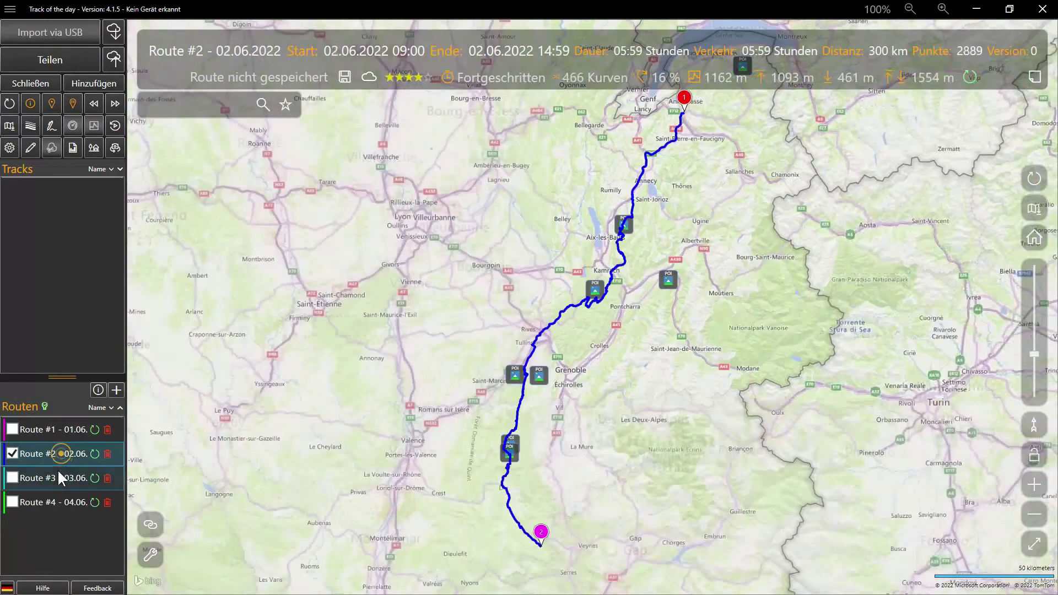
left_click(58, 477)
left_click(60, 498)
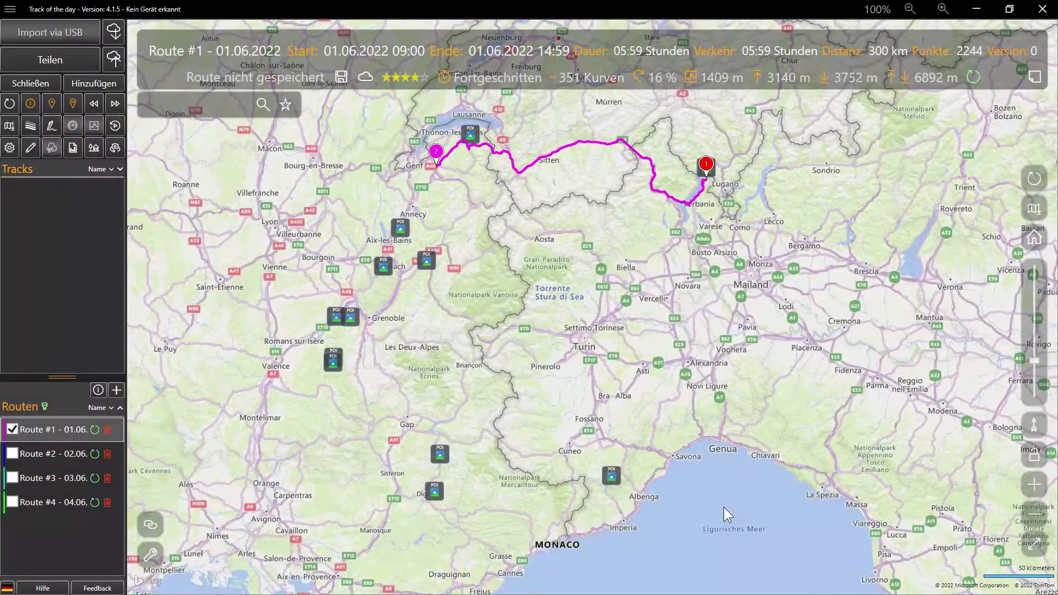
left_click(150, 525)
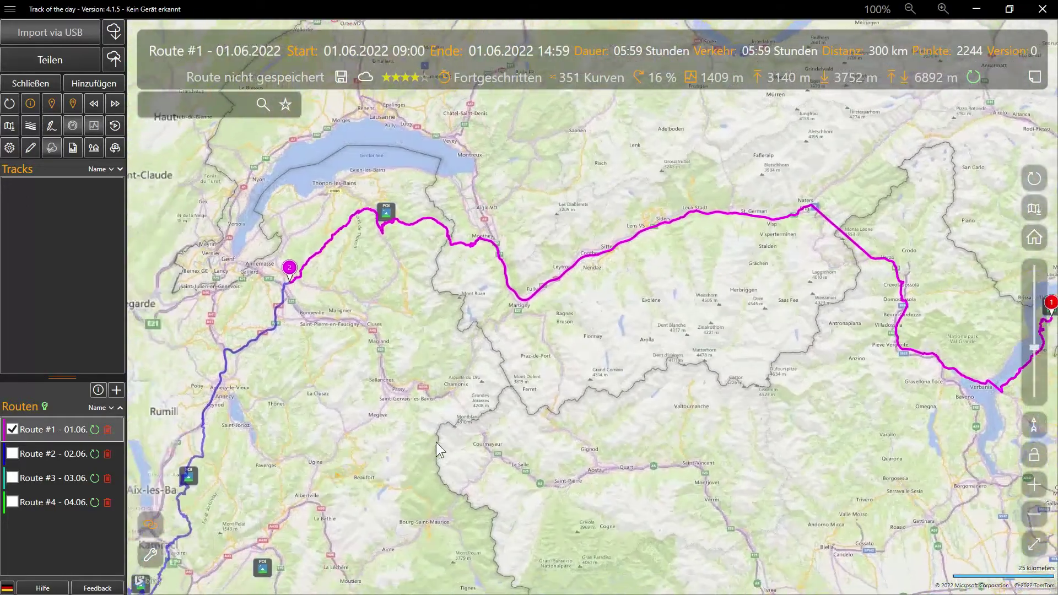
Frame the whole tour with all four daily routes on the map and lock the map view.
left_click_drag(435, 442, 476, 380)
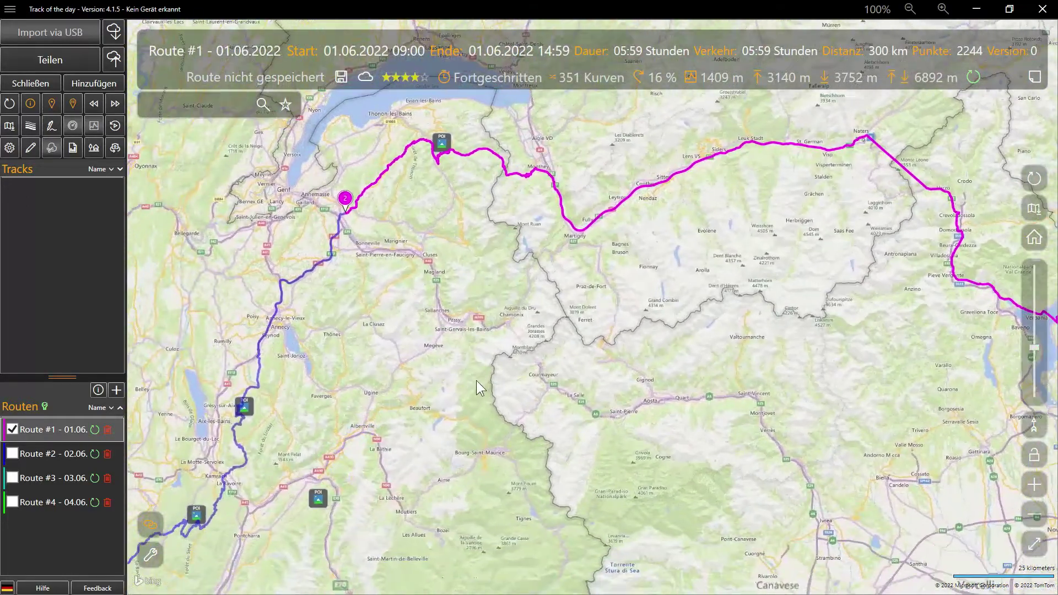
scroll(476, 380, "down", 4)
scroll(544, 341, "up", 3)
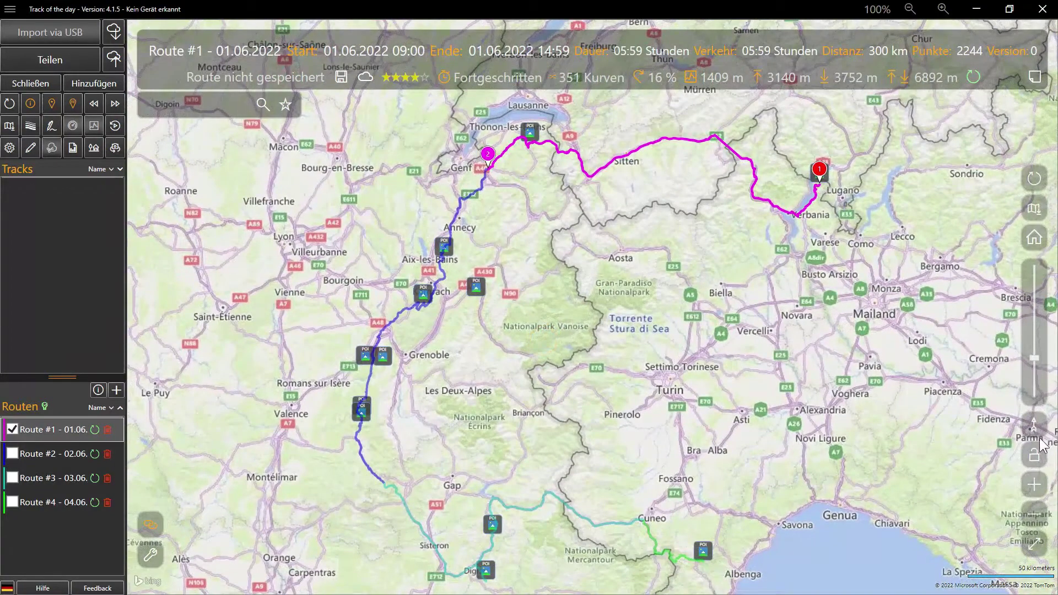
left_click(1034, 455)
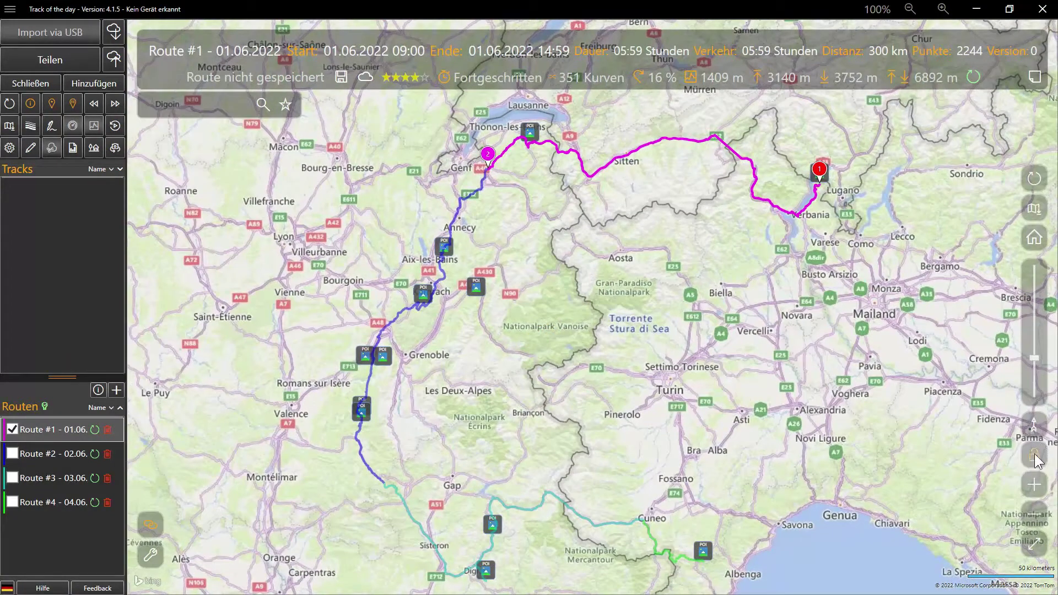
View daily routes #2, #3 and #4 in turn, with a closer look at where #3 and #4 meet.
left_click(35, 453)
left_click(42, 478)
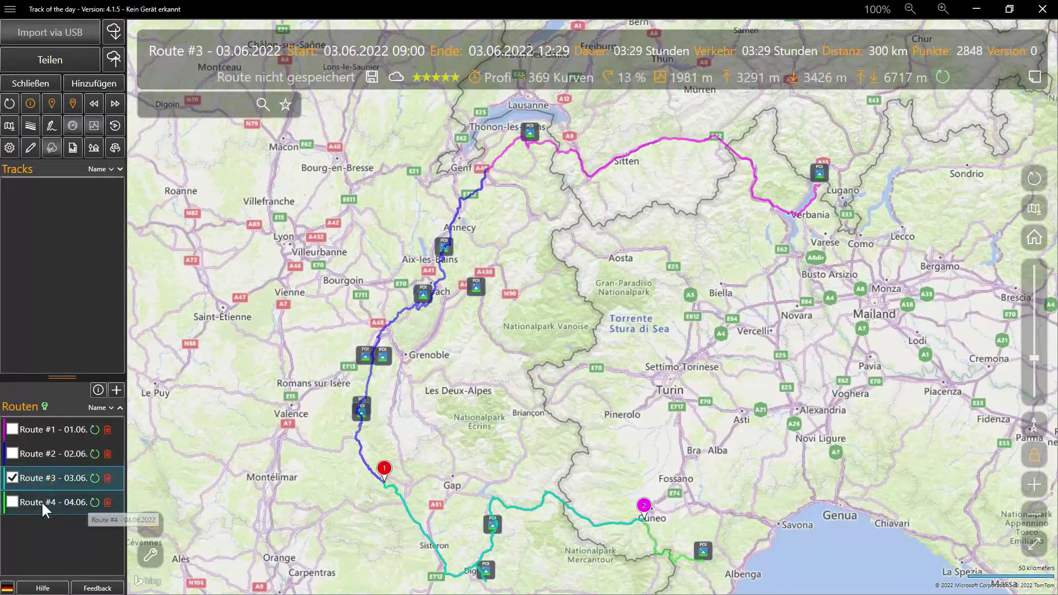
left_click(42, 501)
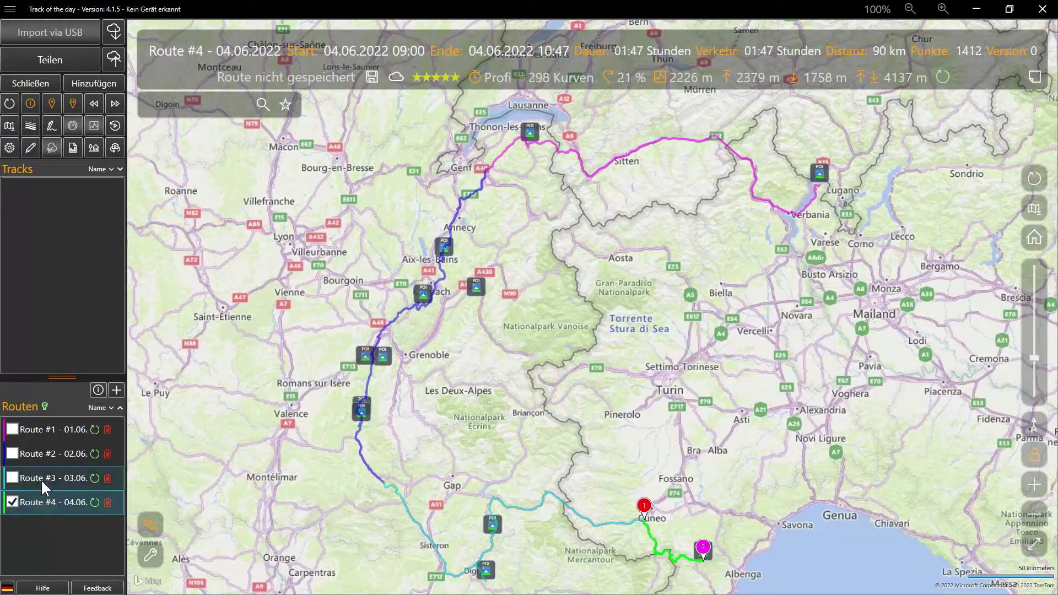
left_click(40, 479)
scroll(569, 560, "up", 3)
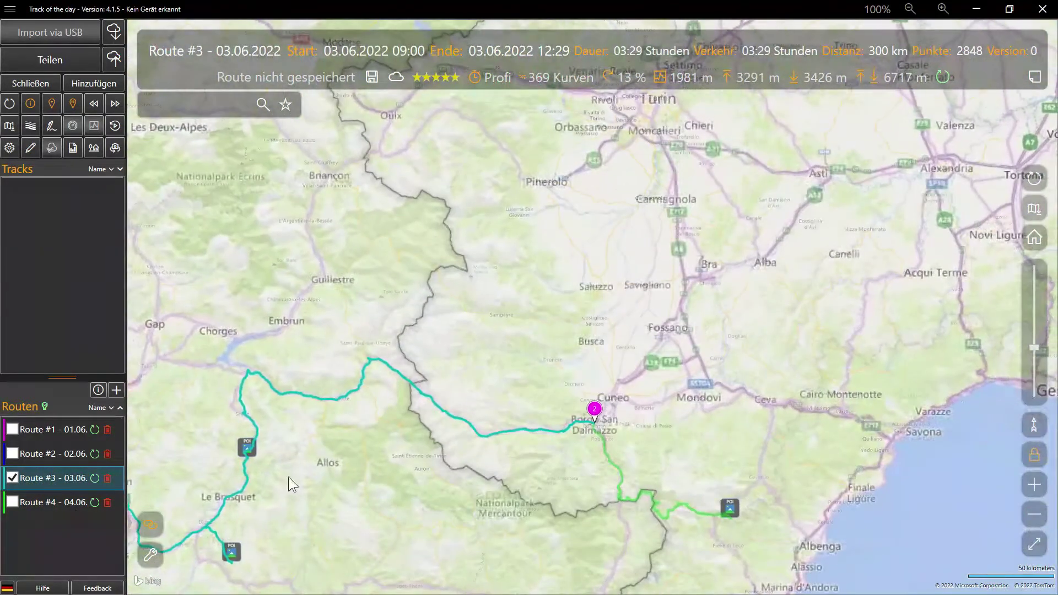
left_click(43, 501)
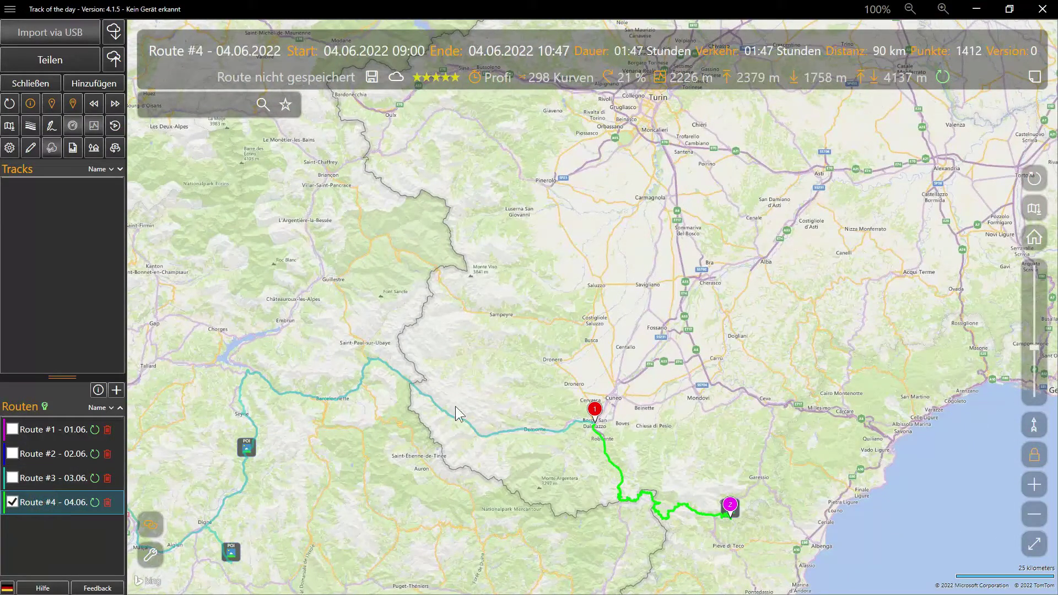
Merge Route #3 - 03.06.2022 with Route #4 - 04.06.2022, placing Route #4 after it.
left_click(61, 478)
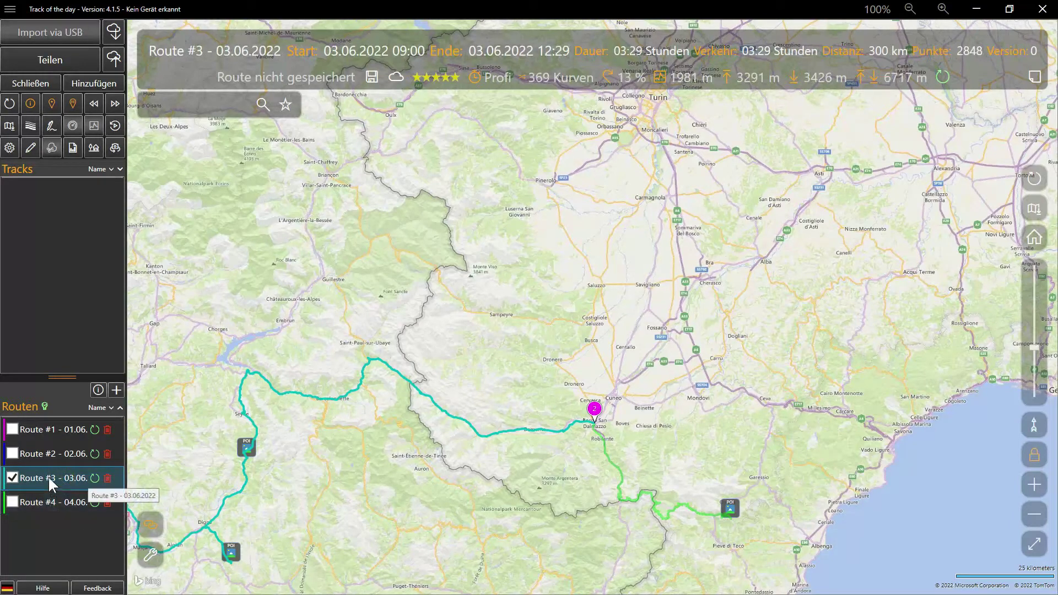
right_click(48, 475)
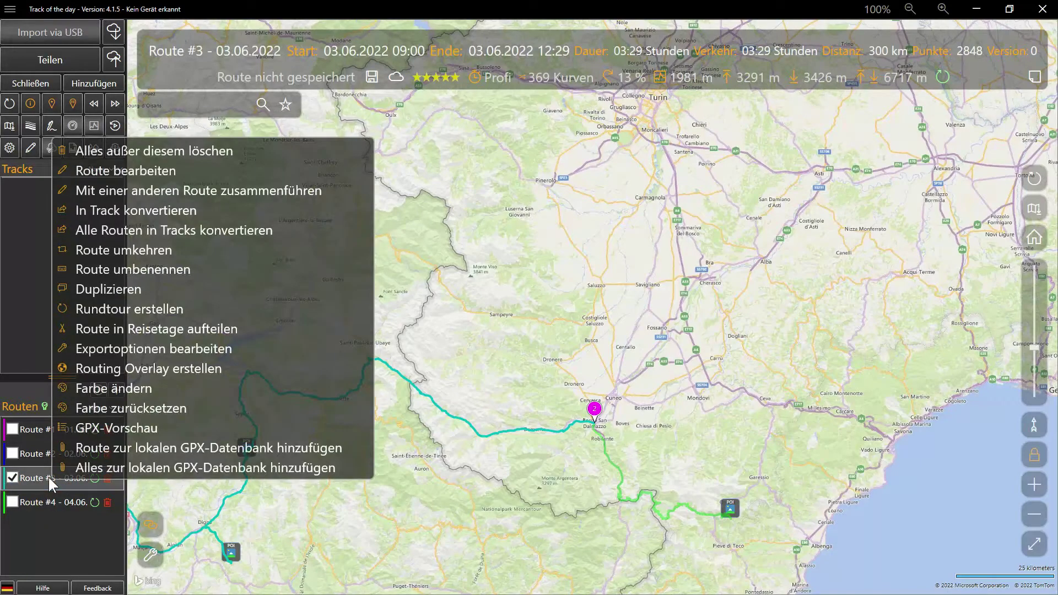
right_click(51, 474)
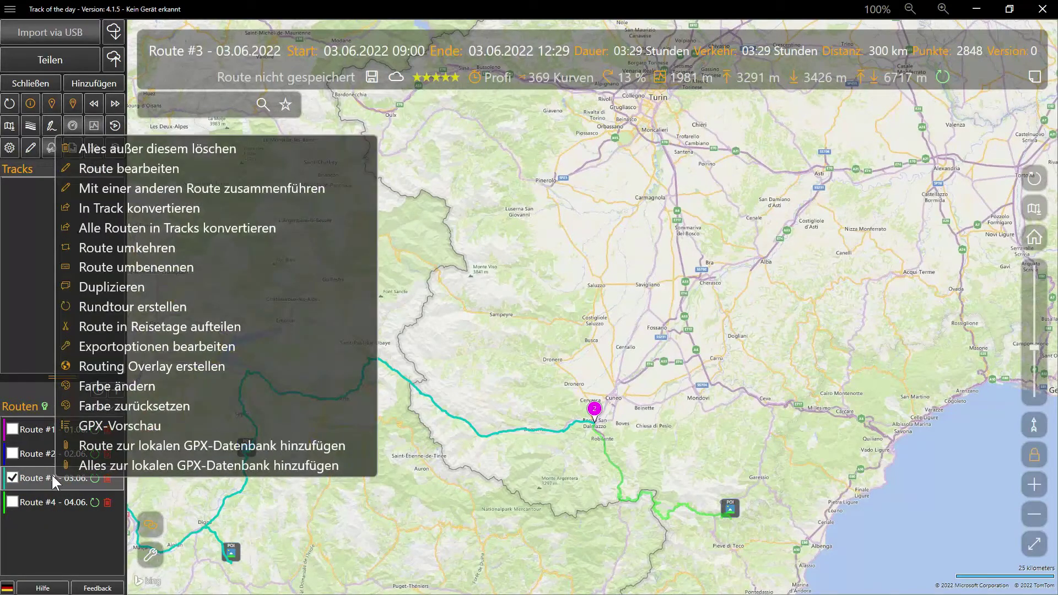
left_click(179, 187)
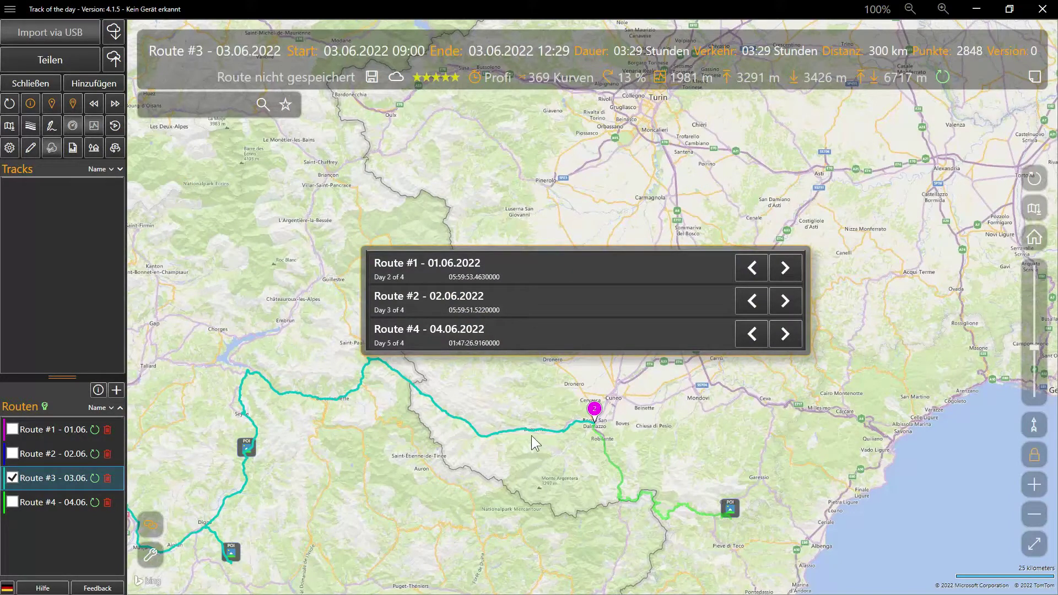
left_click(784, 333)
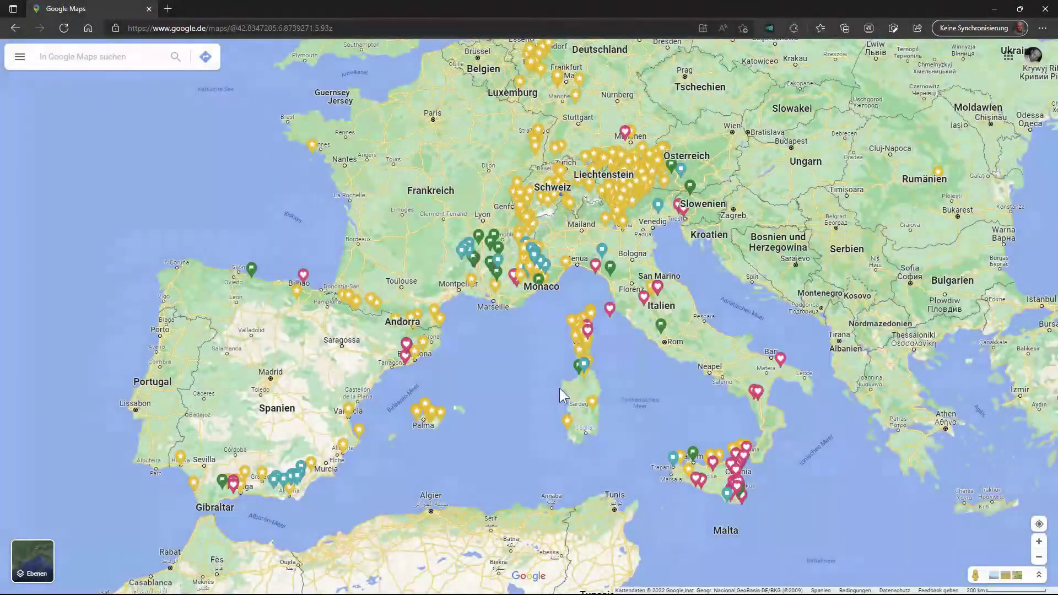
Switch to Google Maps and examine the saved places on the Canary Islands, up close on Lanzarote.
mouse_move(603, 380)
left_mouse_down()
mouse_move(526, 449)
mouse_move(611, 430)
mouse_move(754, 237)
left_mouse_up()
mouse_move(414, 474)
left_mouse_down()
mouse_move(580, 408)
mouse_move(629, 361)
left_mouse_up()
scroll(487, 380, "up", 3)
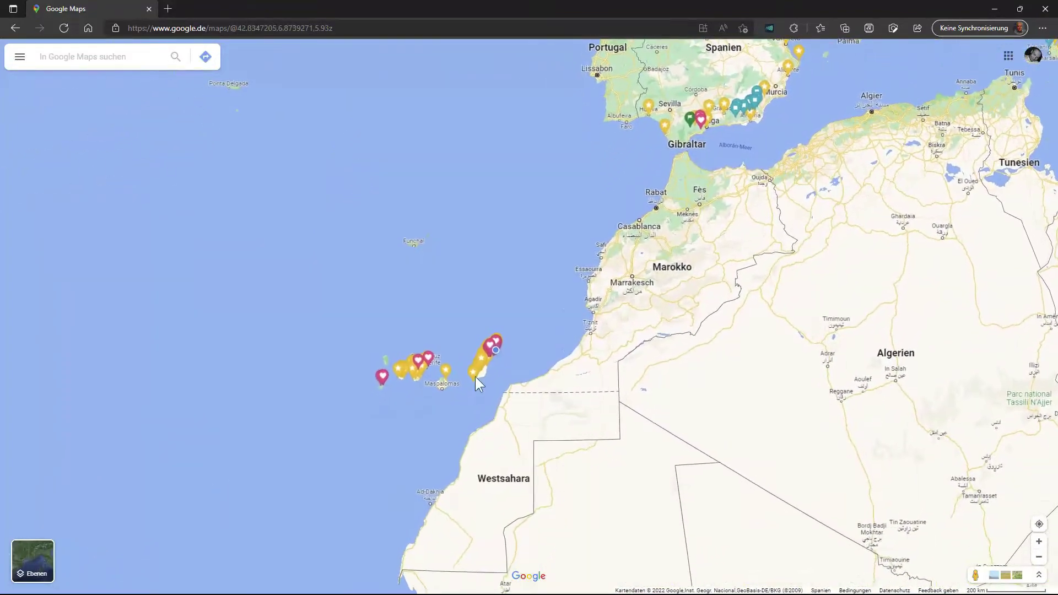
scroll(555, 329, "up", 5)
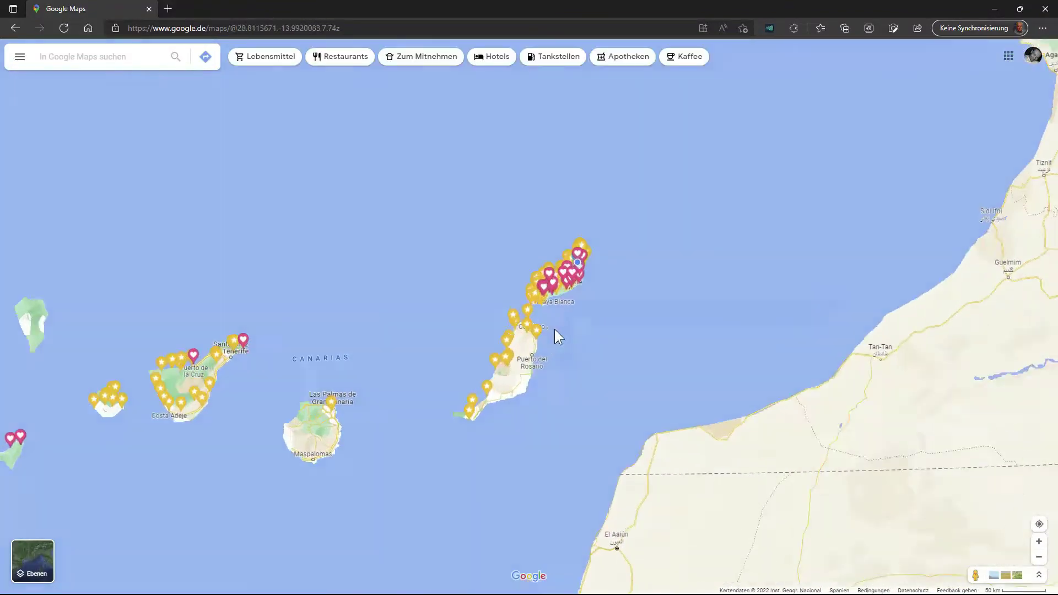
left_click_drag(583, 263, 555, 407)
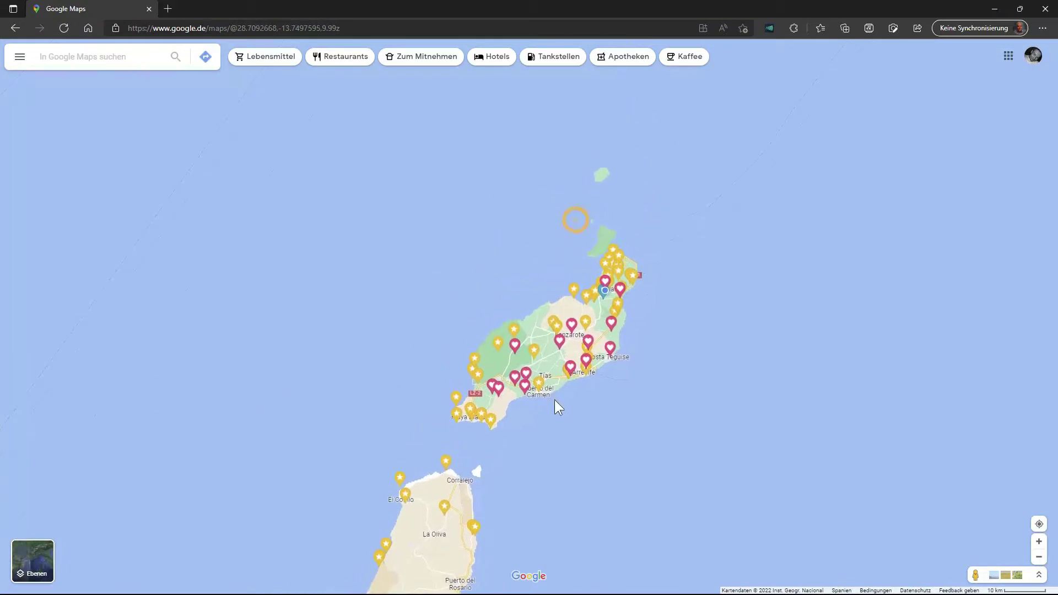
scroll(560, 409, "up", 2)
left_click_drag(664, 390, 613, 444)
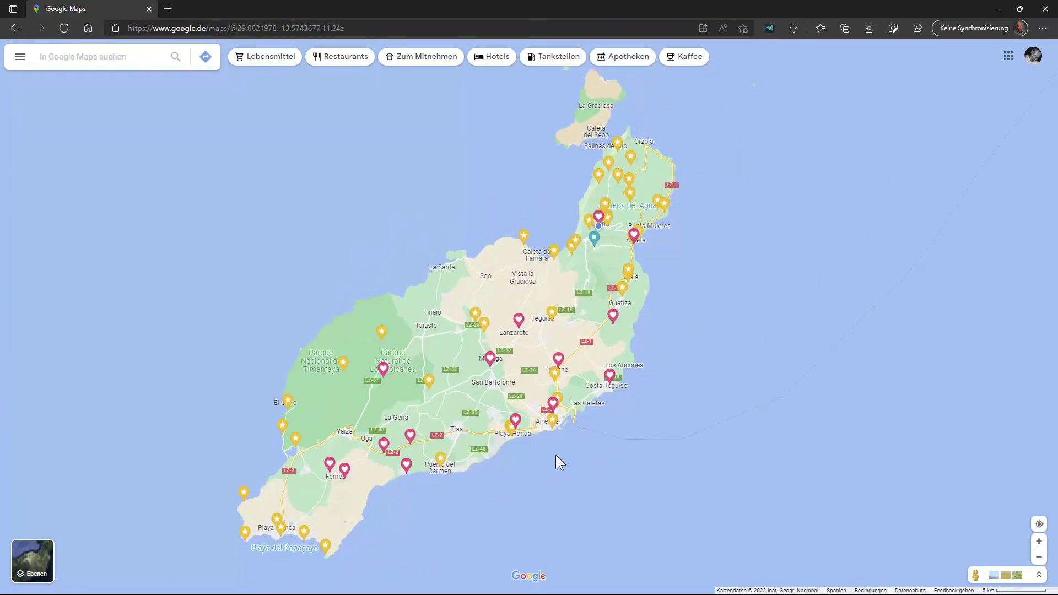
Examine the saved places in Google Maps across Spain, the western Mediterranean and the Alps.
scroll(730, 336, "down", 4)
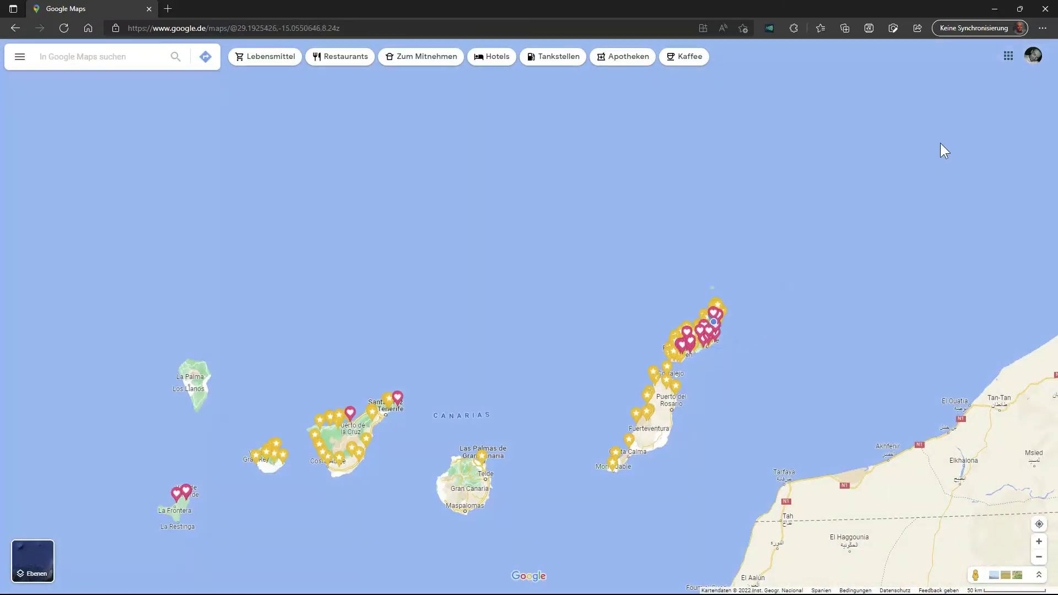
left_click_drag(943, 148, 605, 353)
scroll(600, 353, "down", 4)
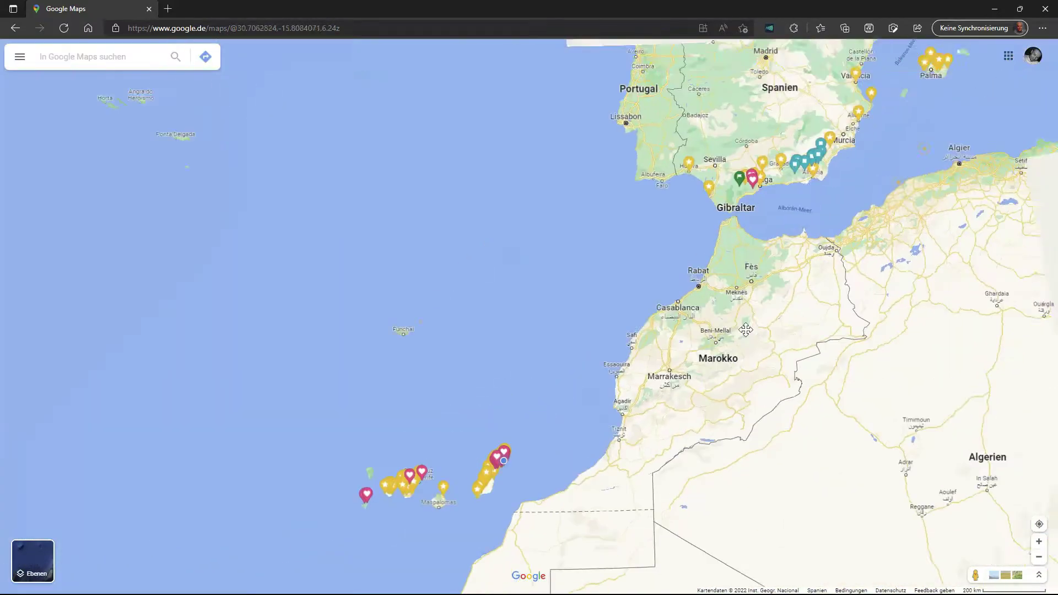
left_click_drag(825, 213, 451, 477)
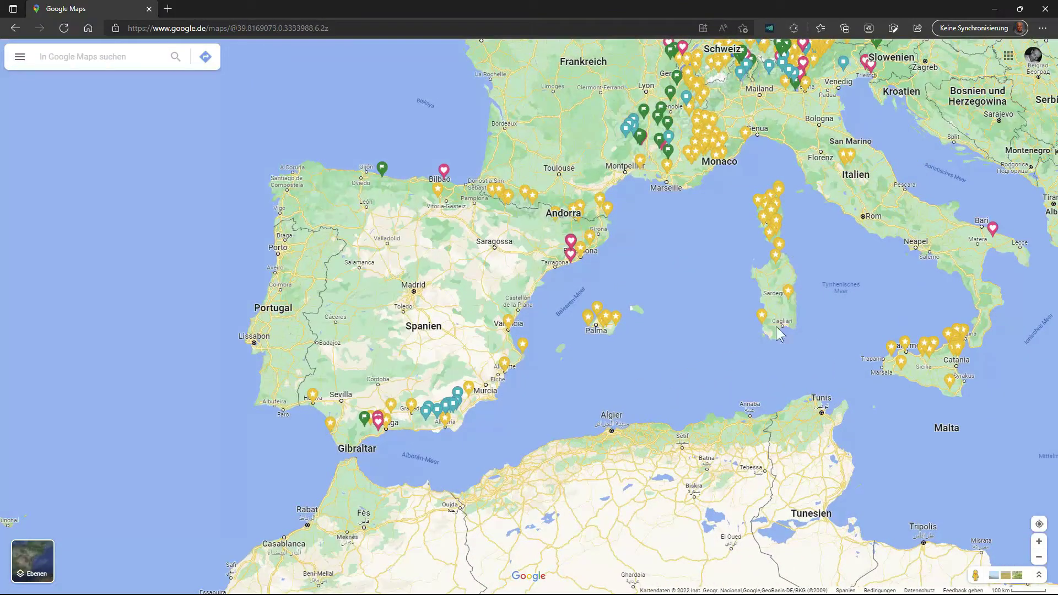
left_click_drag(794, 105, 574, 363)
scroll(564, 342, "up", 3)
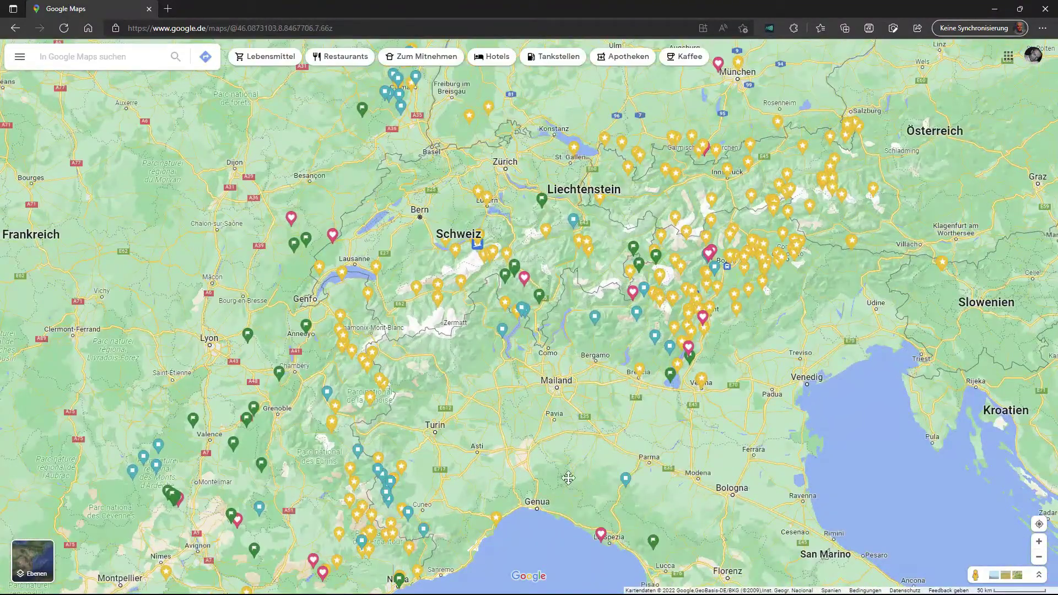
left_click_drag(566, 479, 567, 432)
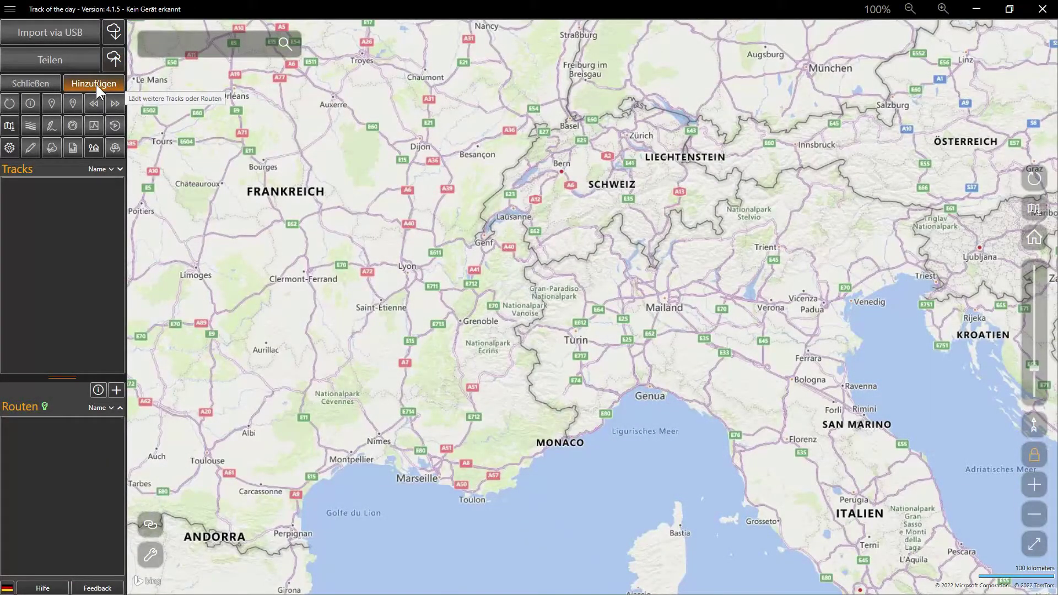
In Track of the day, add Gespeicherte Orte.json from the Google Maps folder as a Google Maps POIs (*.json) file for import.
left_click(96, 85)
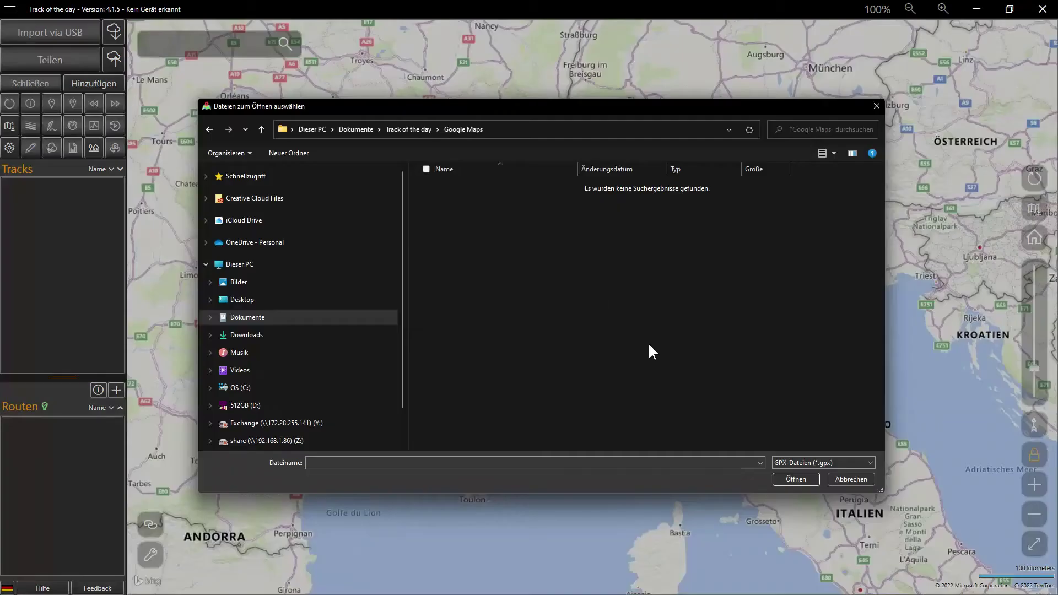
left_click(858, 462)
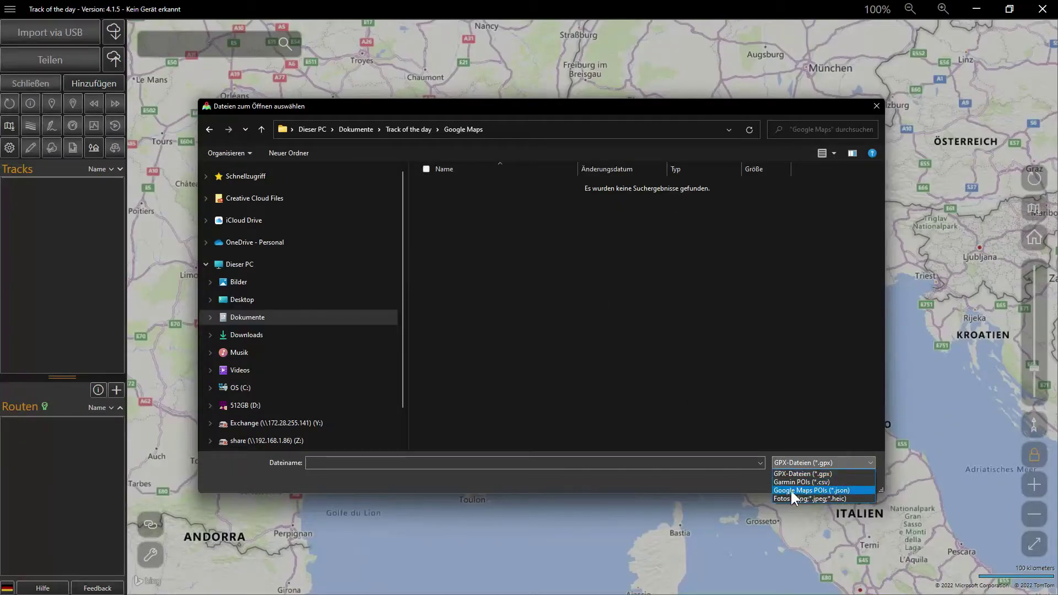
left_click(843, 489)
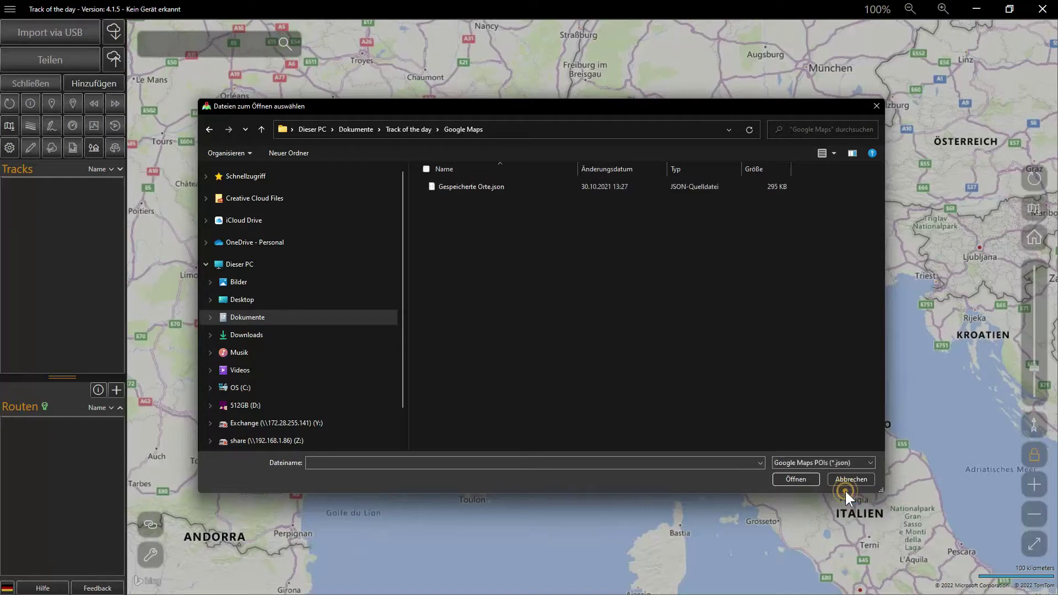
left_click(474, 185)
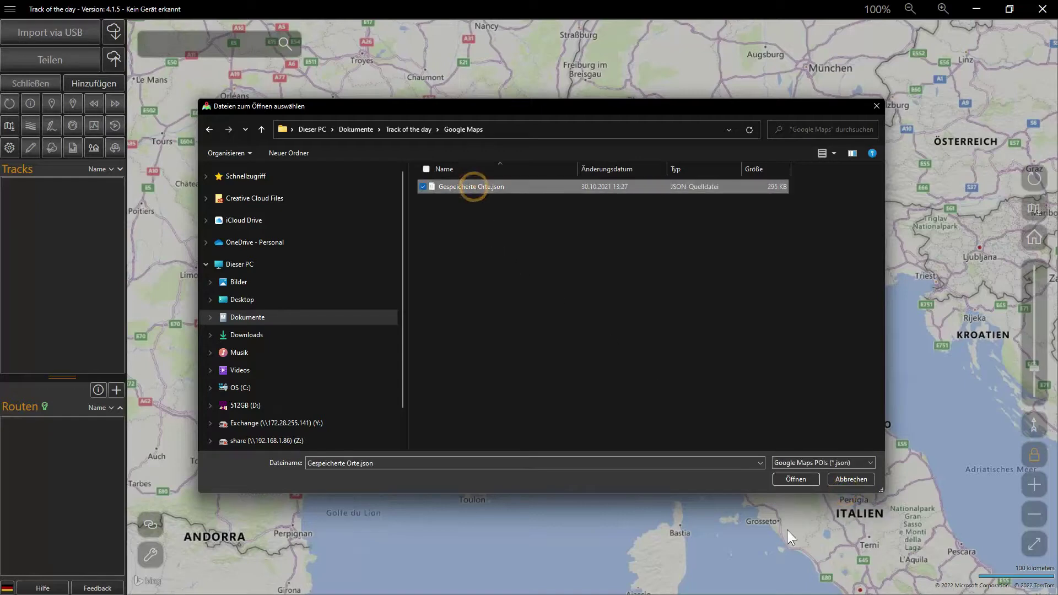
left_click(797, 479)
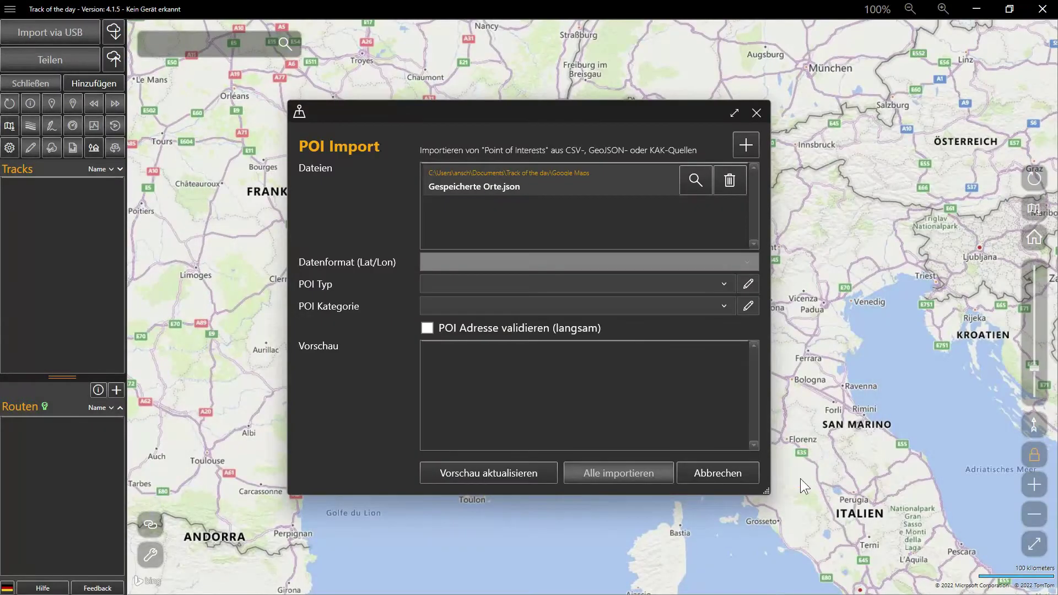
Examine the raw contents of Gespeicherte Orte.json in the text editor and close it again.
left_click(692, 184)
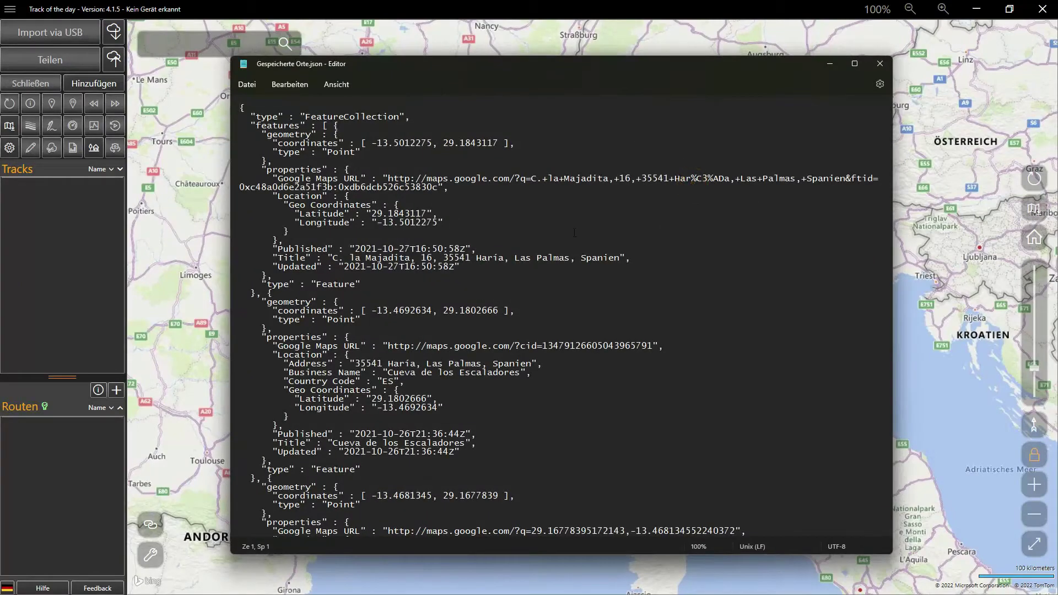
scroll(574, 232, "down", 20)
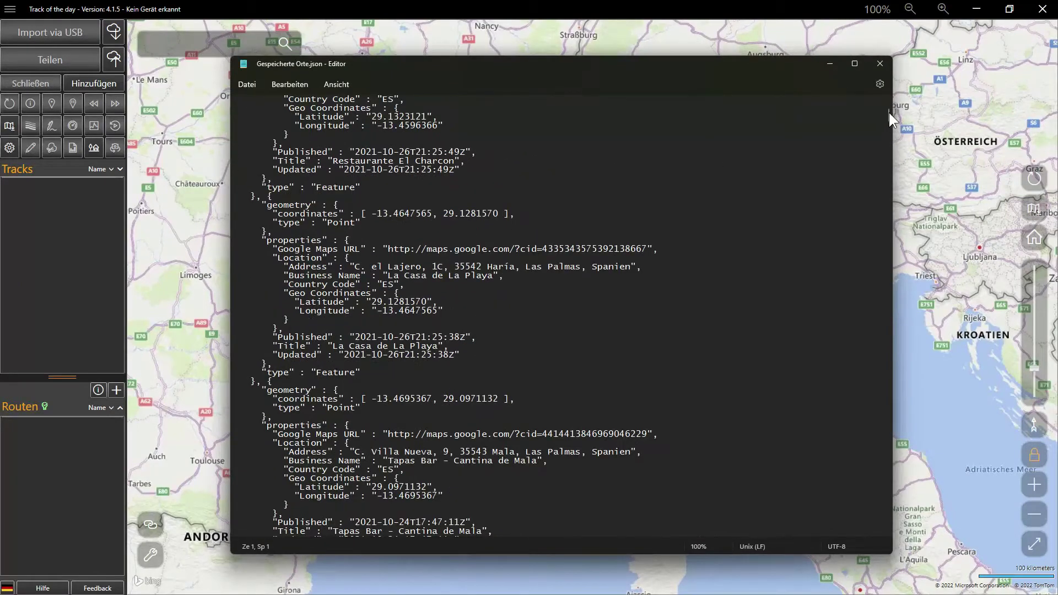
left_click_drag(889, 113, 887, 220)
left_click(879, 64)
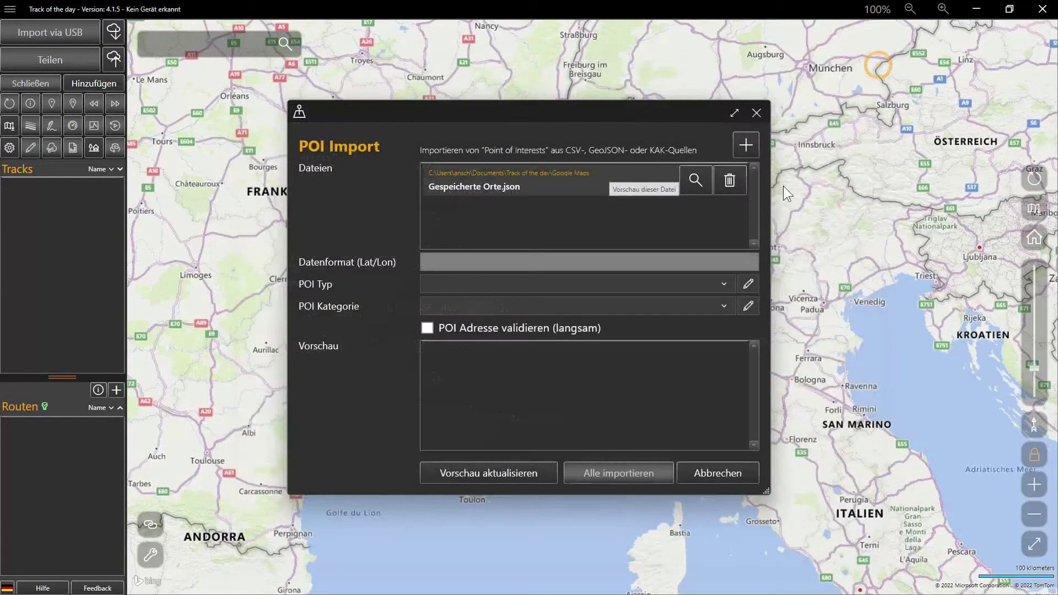
Preview the POIs in Gespeicherte Orte.json and inspect the first POI's location and surroundings in the Google Maps window.
left_click(683, 190)
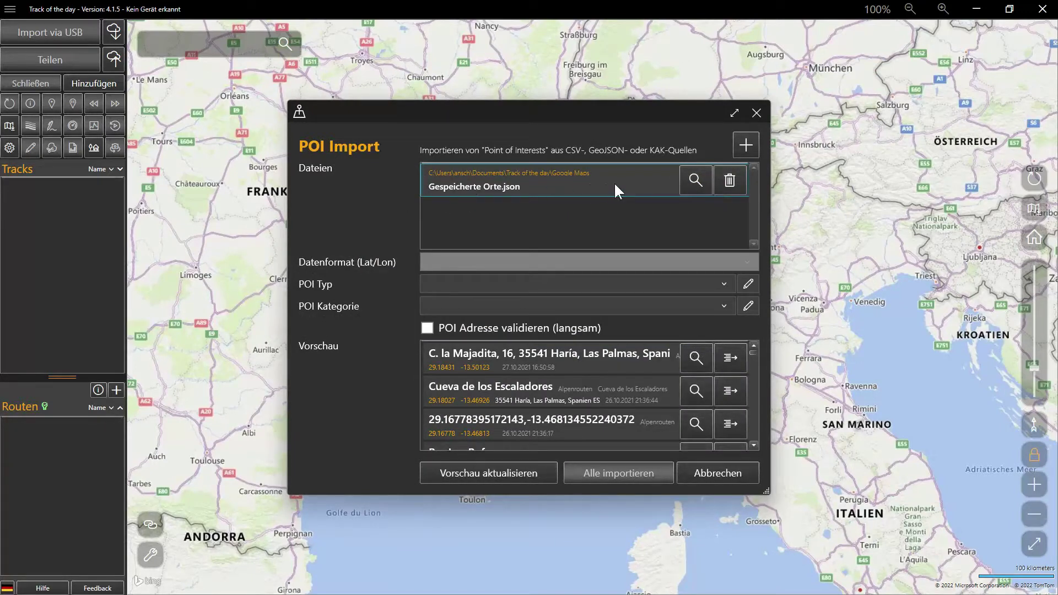
left_click(695, 359)
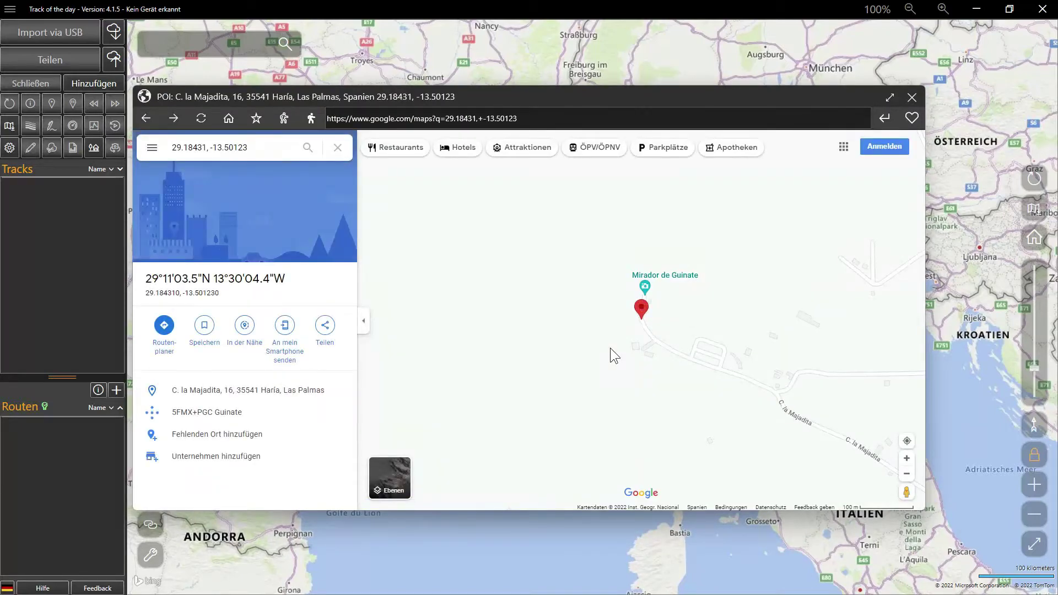
scroll(635, 330, "down", 5)
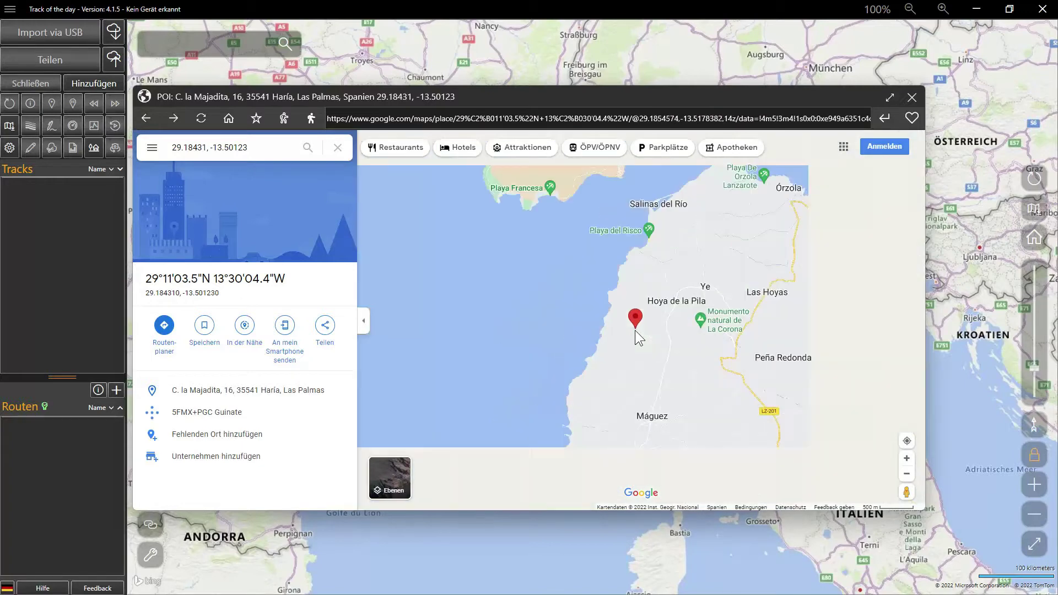
scroll(634, 329, "down", 3)
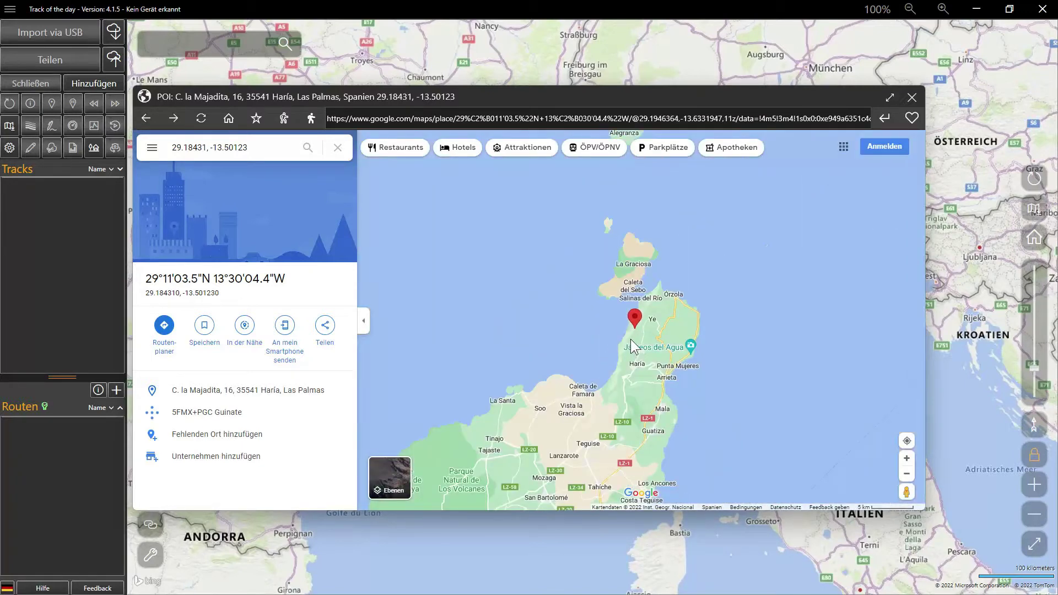
scroll(634, 331, "up", 6)
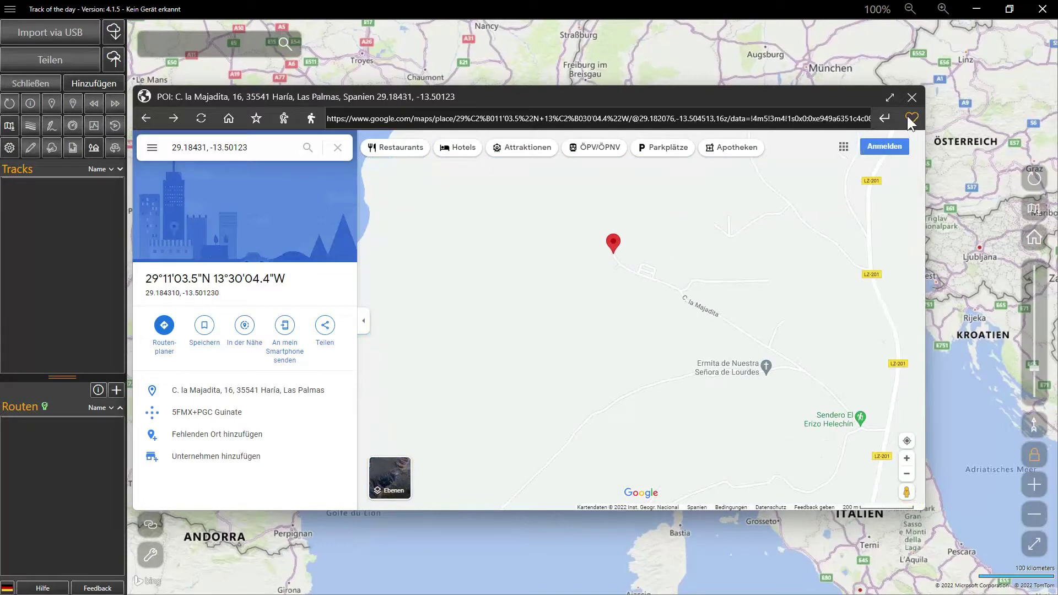
left_click(911, 98)
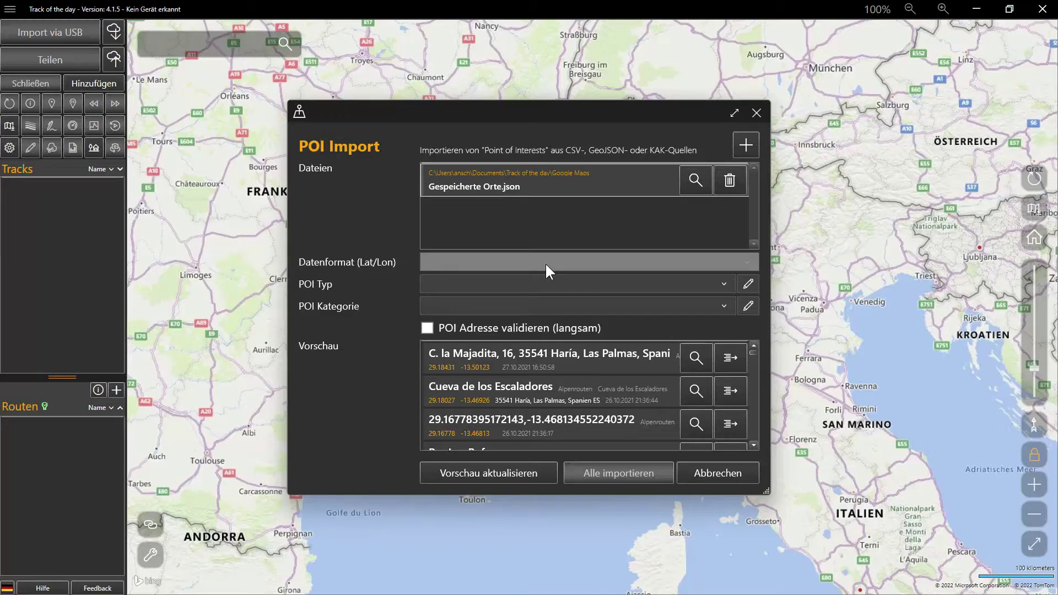
Set the POI type to Google Maps and create a new POI category named "Meine POIs".
left_click(720, 282)
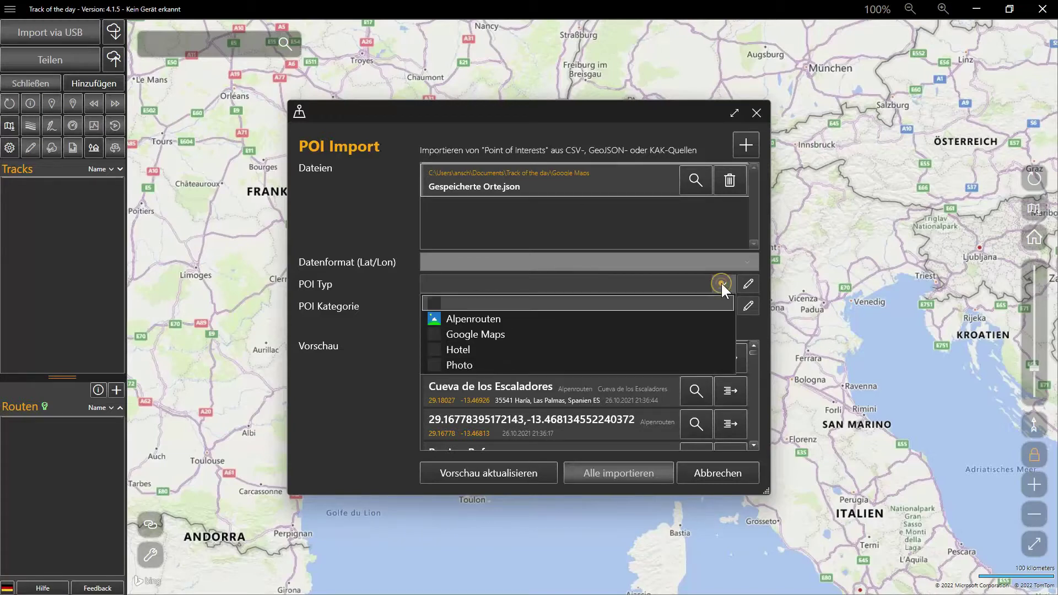
left_click(543, 334)
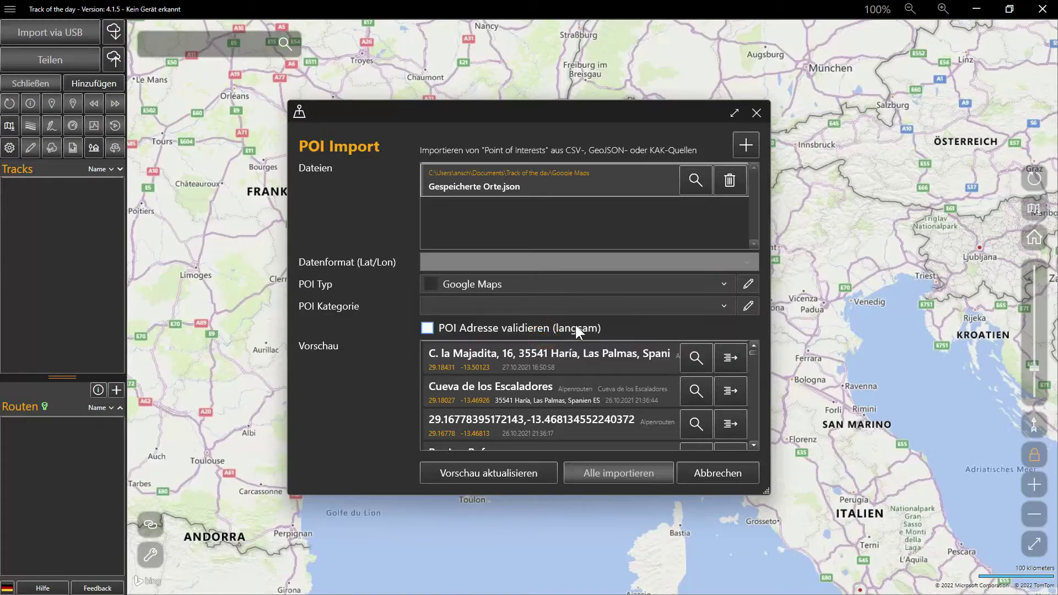
left_click(721, 306)
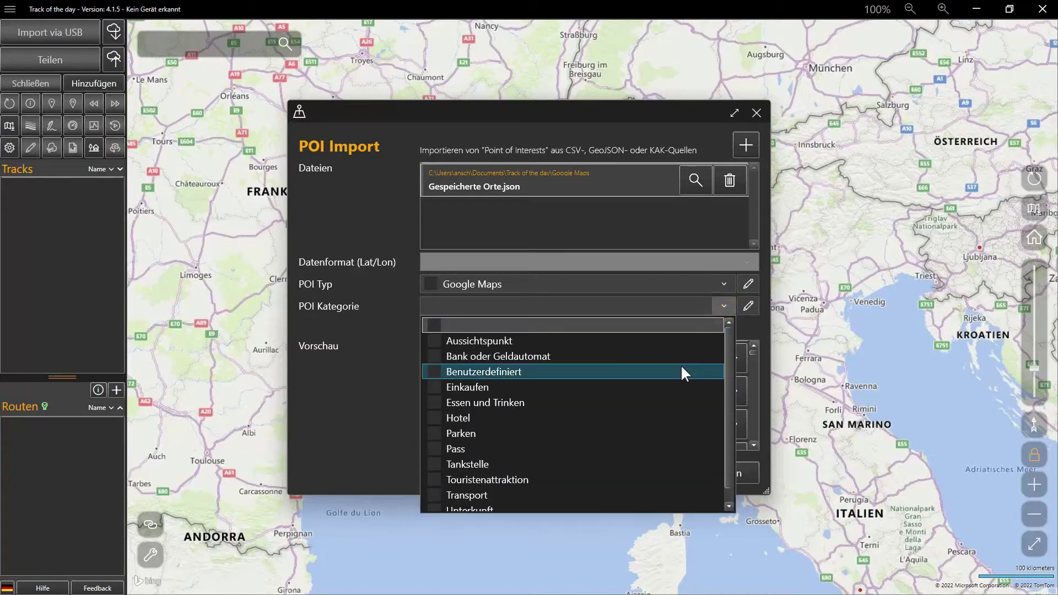
left_click(751, 303)
left_click(752, 303)
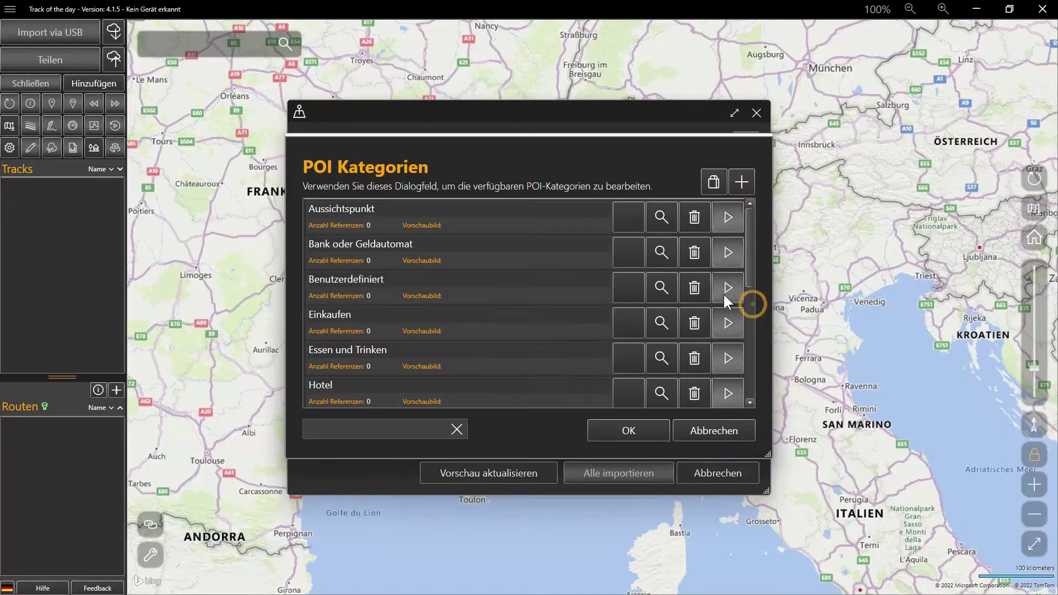
left_click(742, 182)
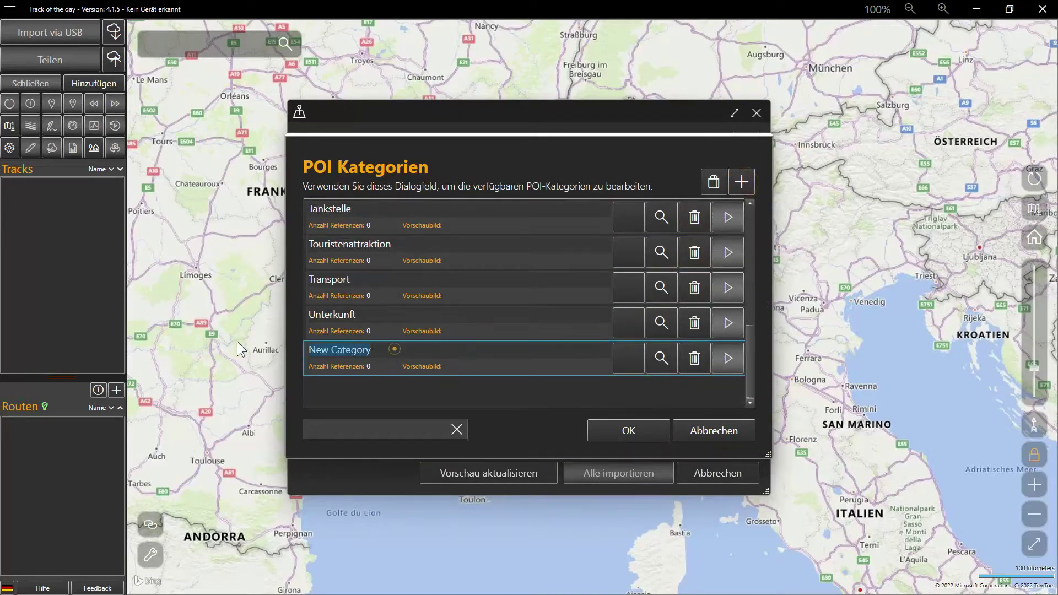
type("Meine")
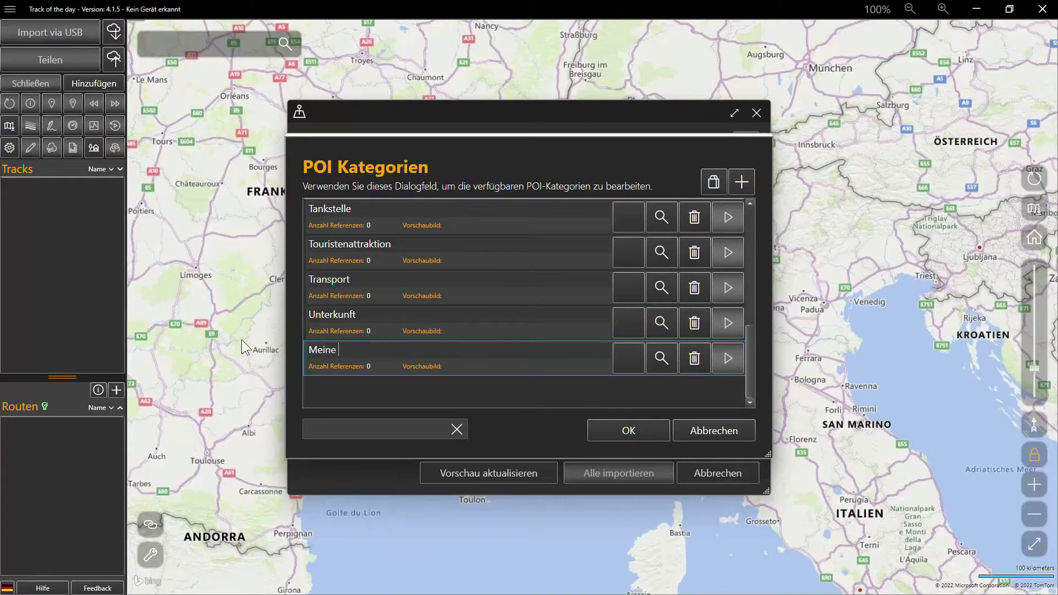
type(" POIs")
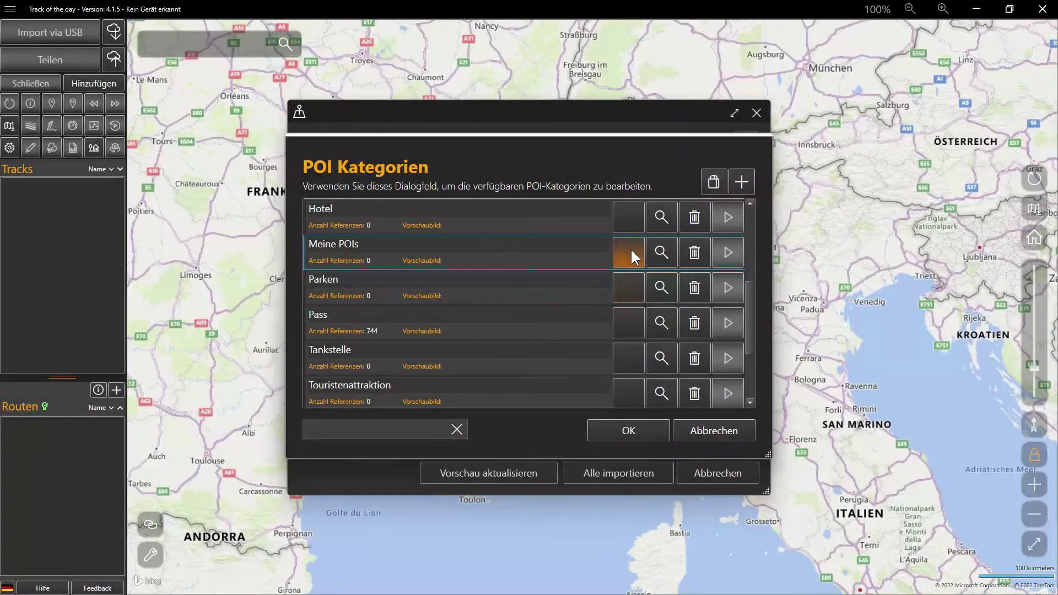
Assign the icon fonticon(1).png to the Meine POIs category and apply the category to the import.
left_click(629, 252)
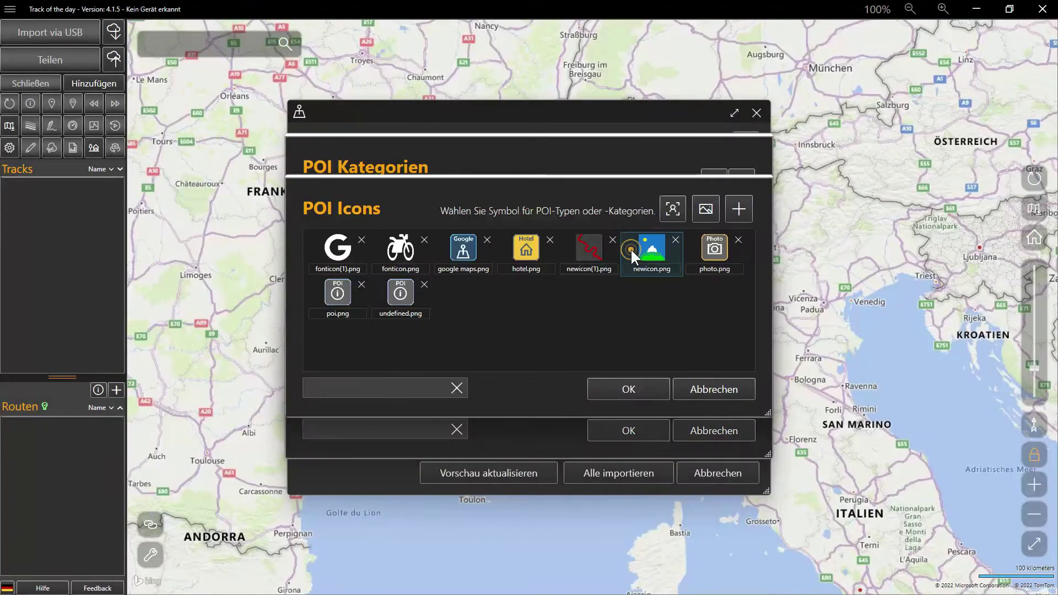
left_click(346, 253)
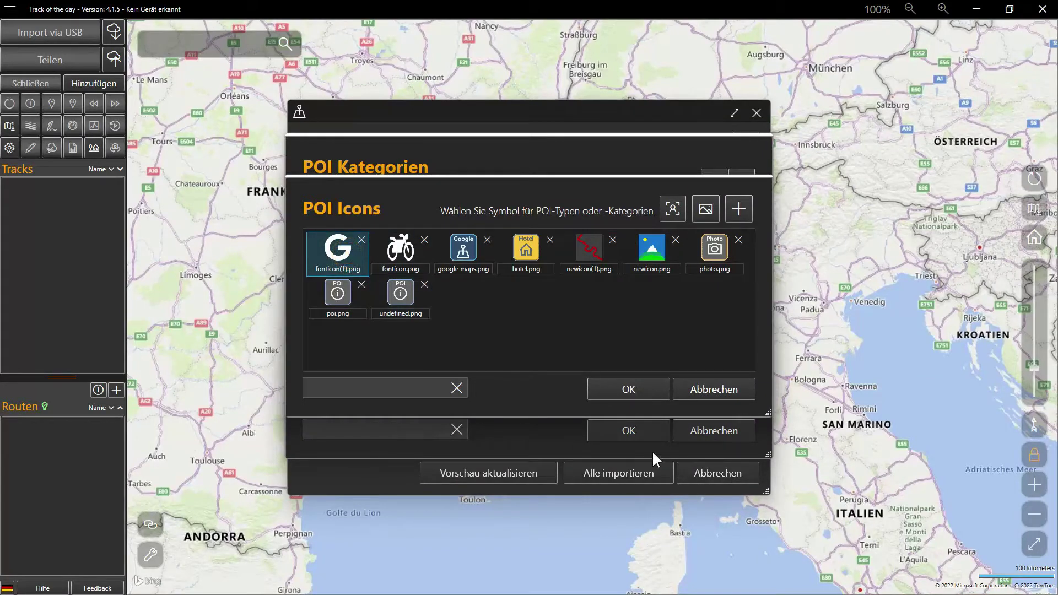
left_click(636, 389)
left_click(637, 426)
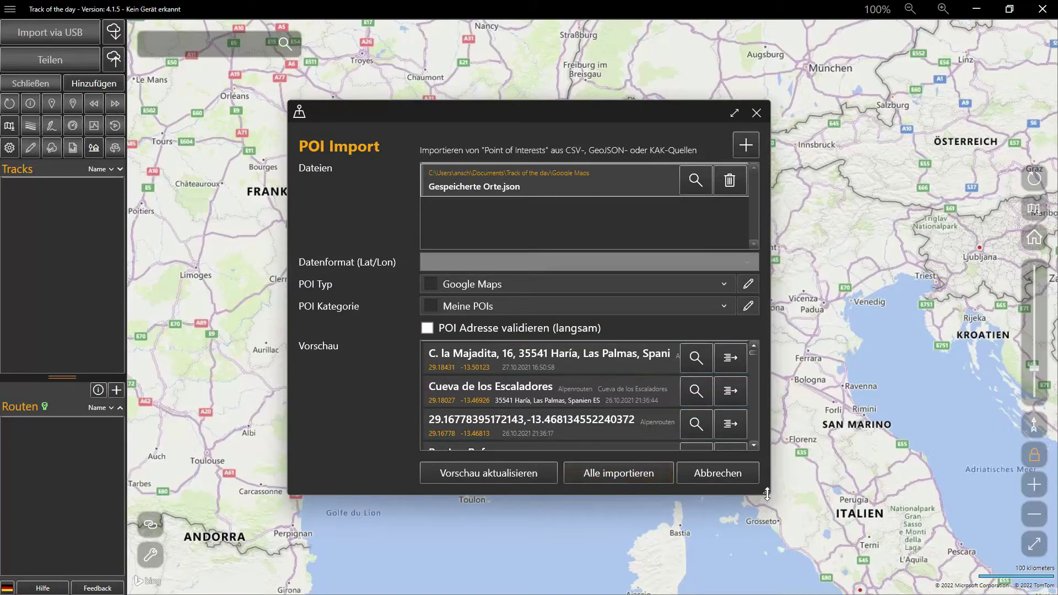
Enlarge and reposition the POI Import window, and import all previewed POIs.
left_click_drag(767, 494, 767, 529)
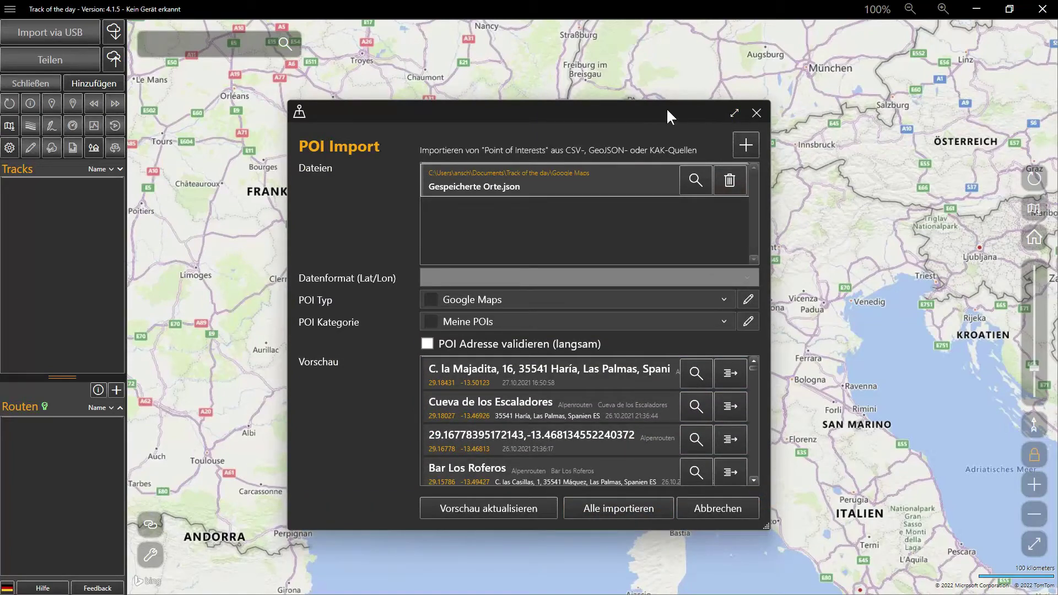
left_click_drag(698, 112, 674, 59)
left_click(707, 57)
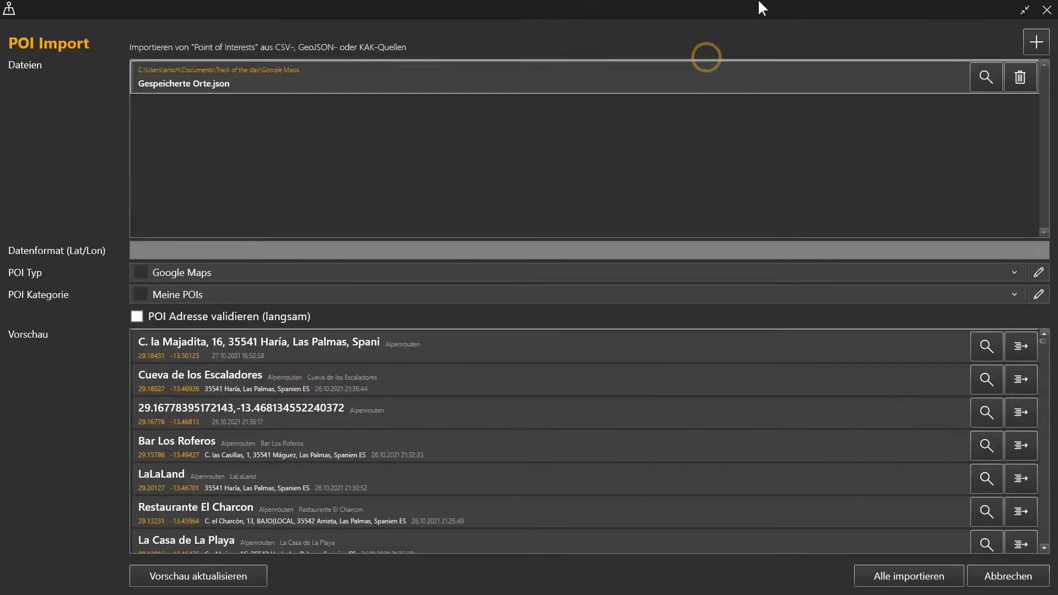
left_click(1025, 11)
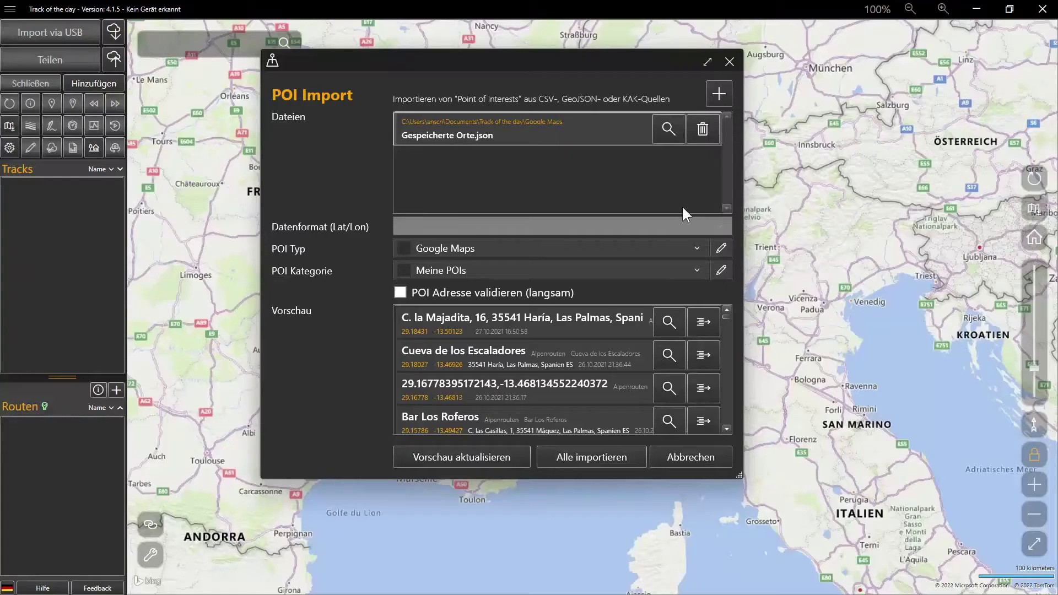
left_click(607, 458)
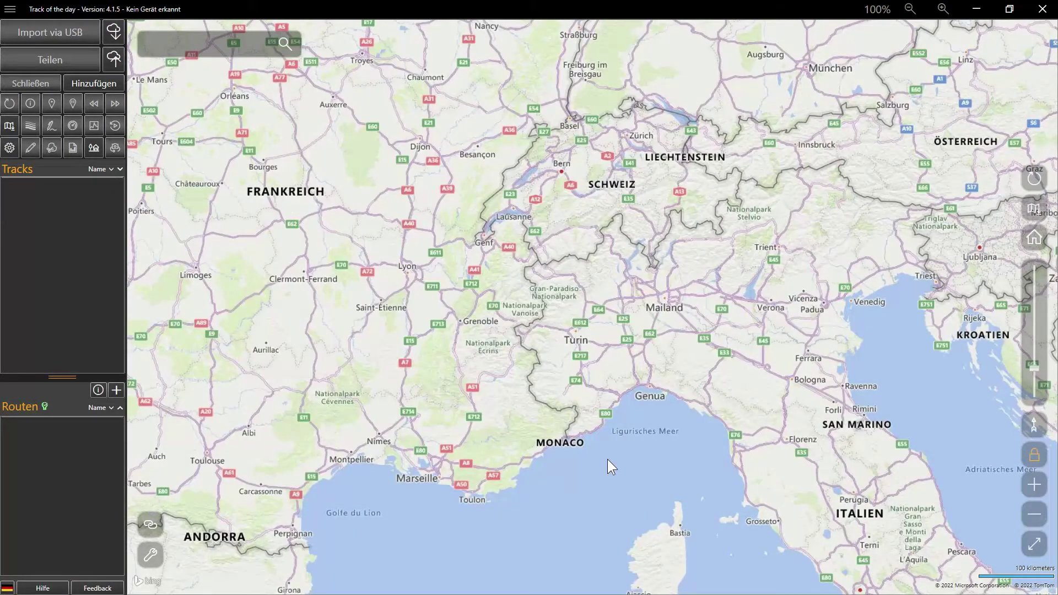
Open the database view with the POI list and enlarge its table area over the map.
right_click(563, 406)
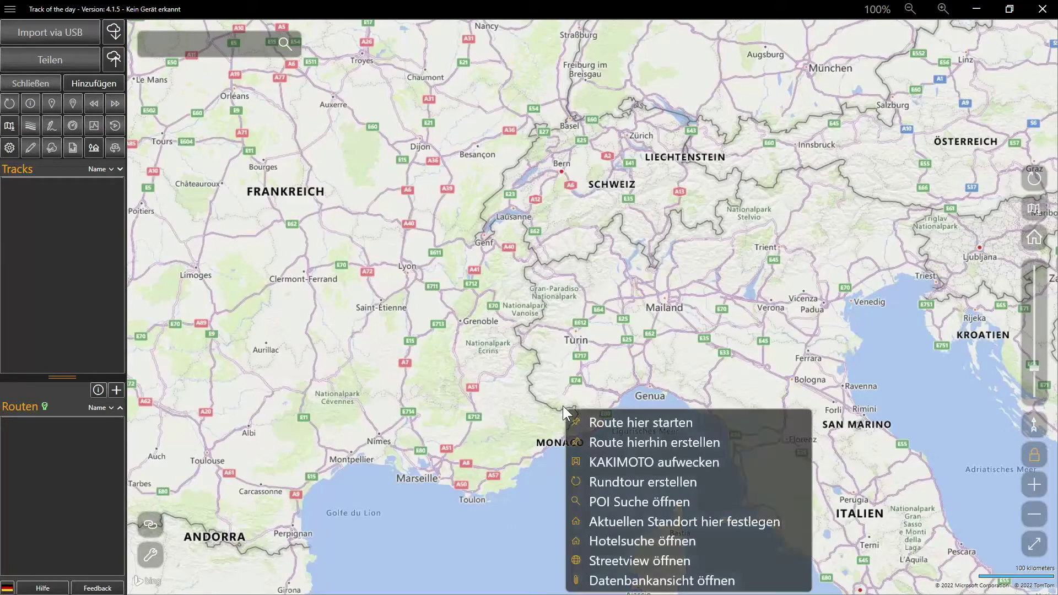
left_click(645, 576)
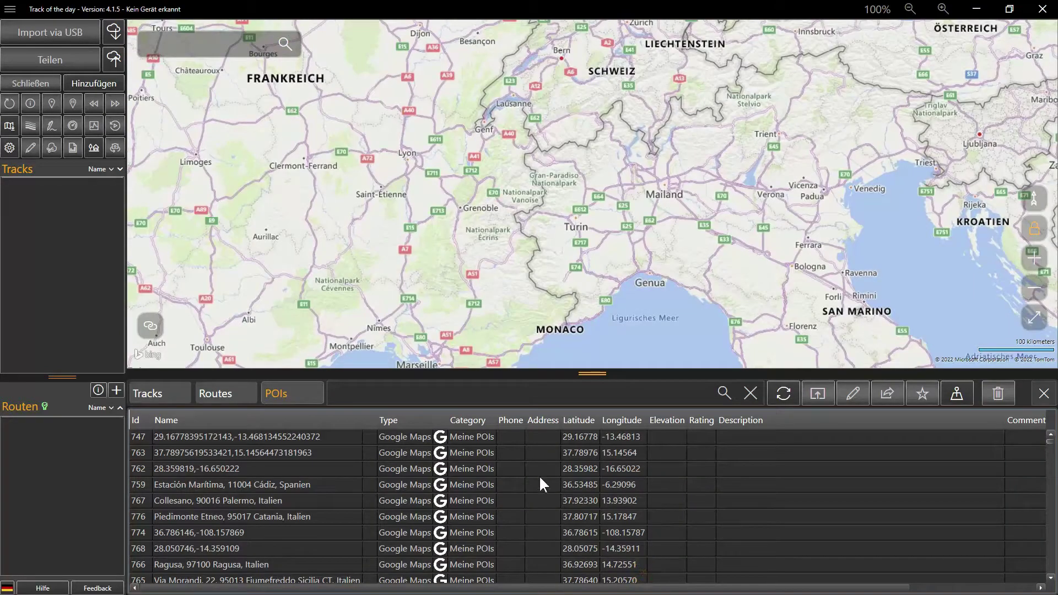
scroll(513, 417, "down", 1)
left_click_drag(601, 373, 593, 255)
left_click(542, 334)
Examine the POI list and compare the Google Maps entries with the Alpenrouten pass entries by type and category.
scroll(550, 438, "down", 15)
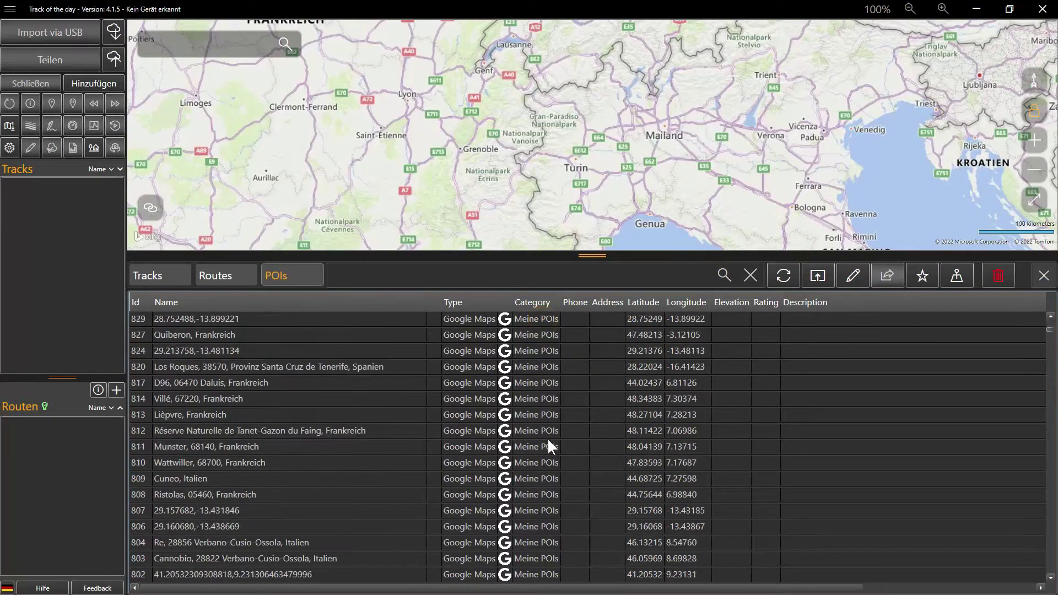
scroll(548, 441, "down", 12)
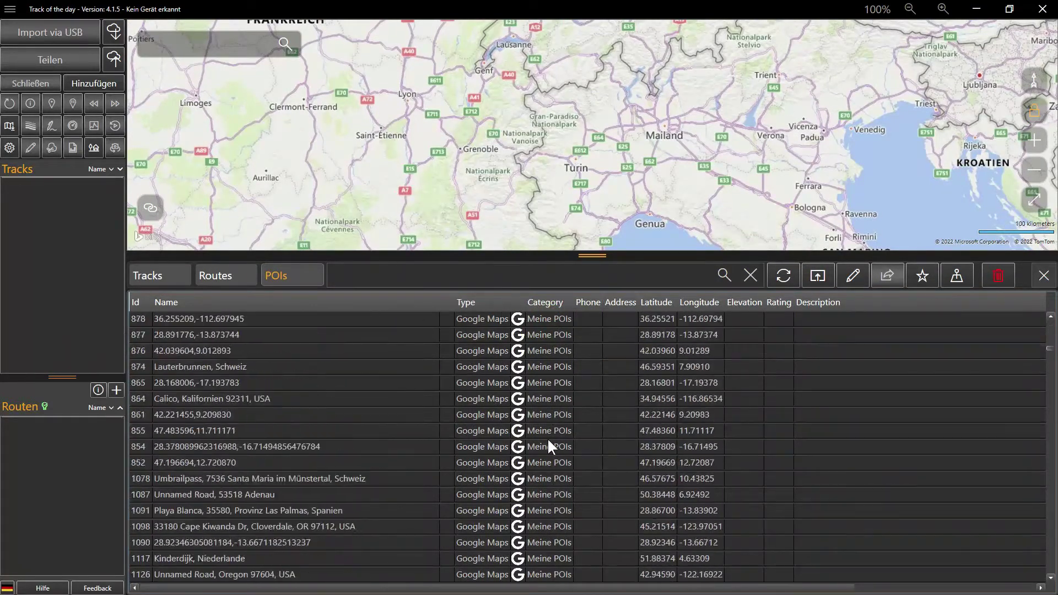
scroll(546, 437, "up", 5)
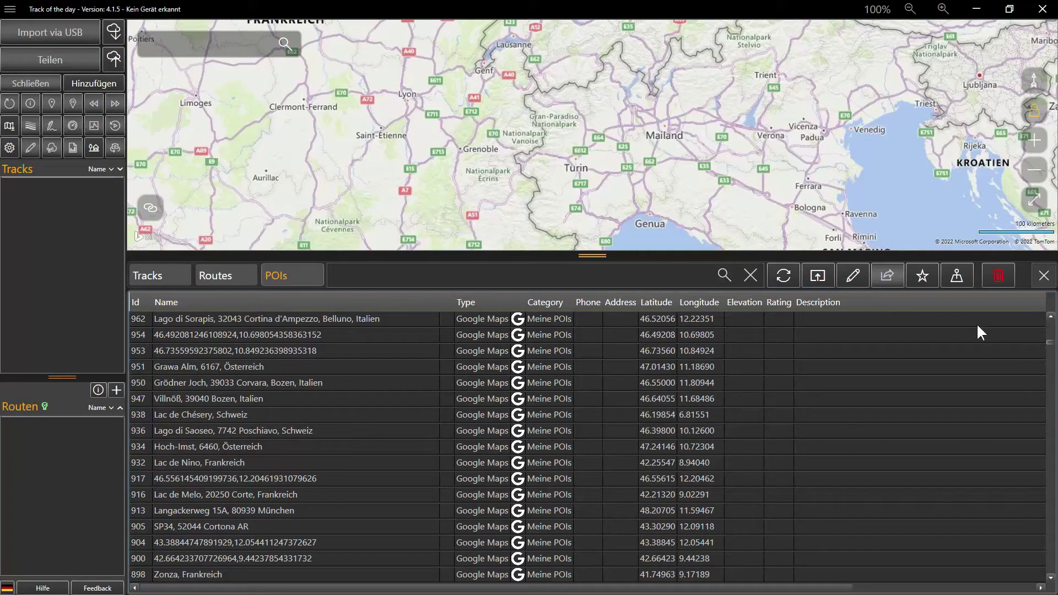
left_click_drag(1047, 348, 1007, 420)
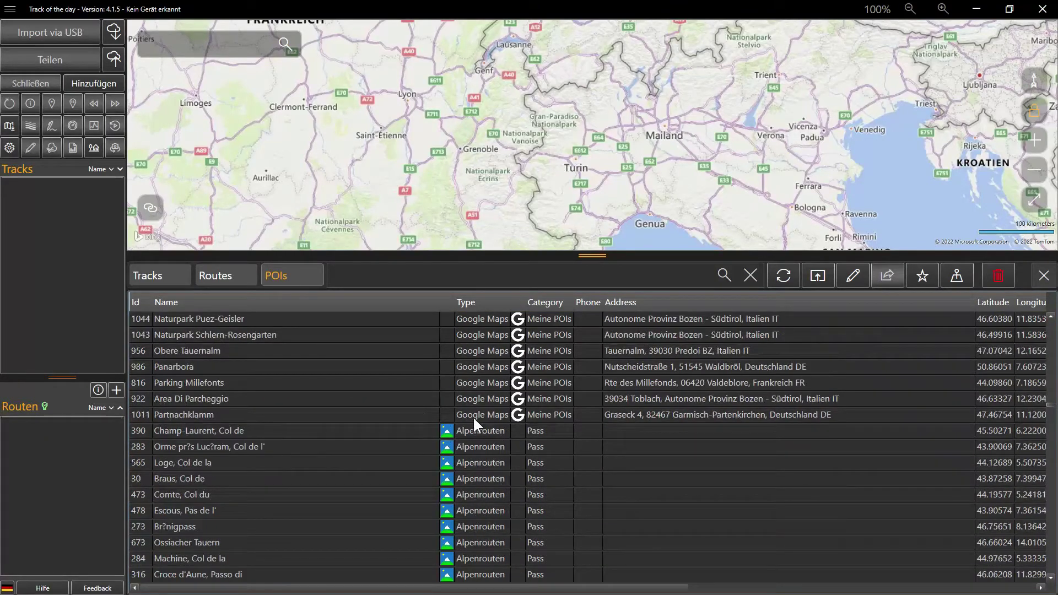
left_click(527, 420)
left_click(471, 434)
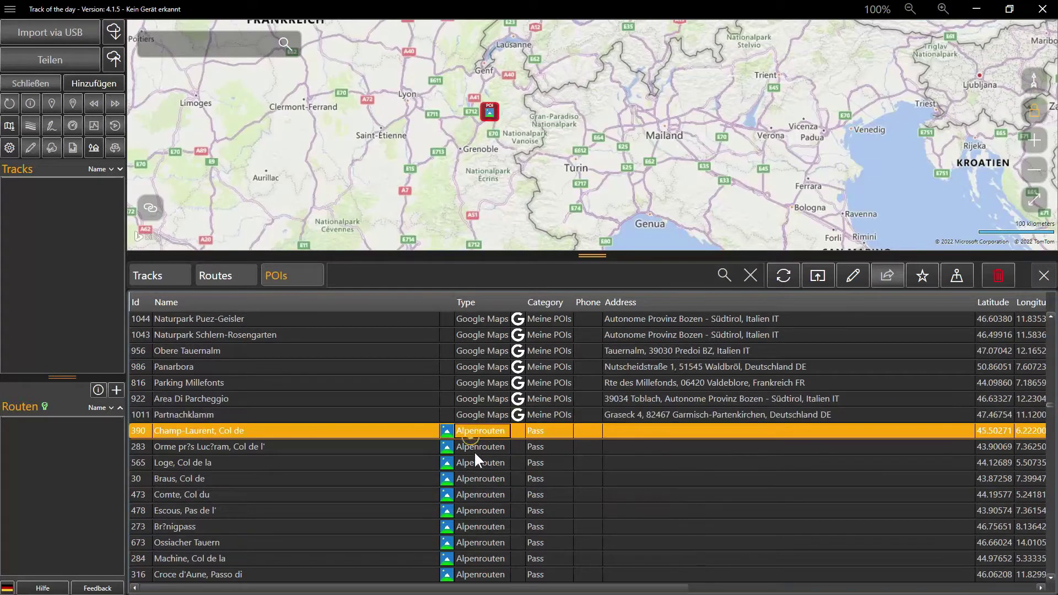
left_click(487, 417)
left_click(490, 401)
left_click(492, 369)
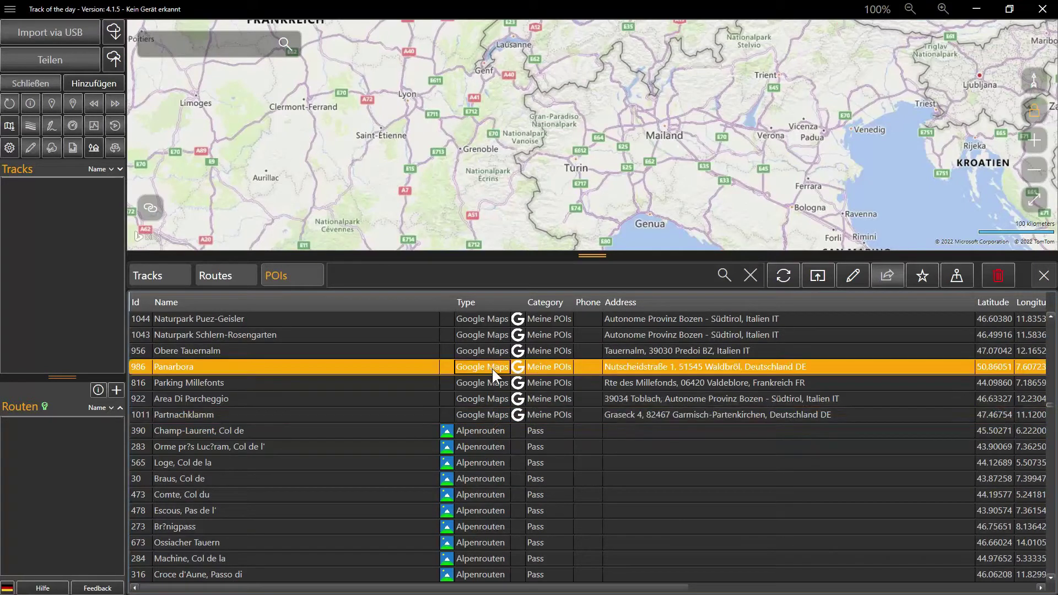
Filter the POI list with category=Meine and select all matching POIs.
left_click(395, 277)
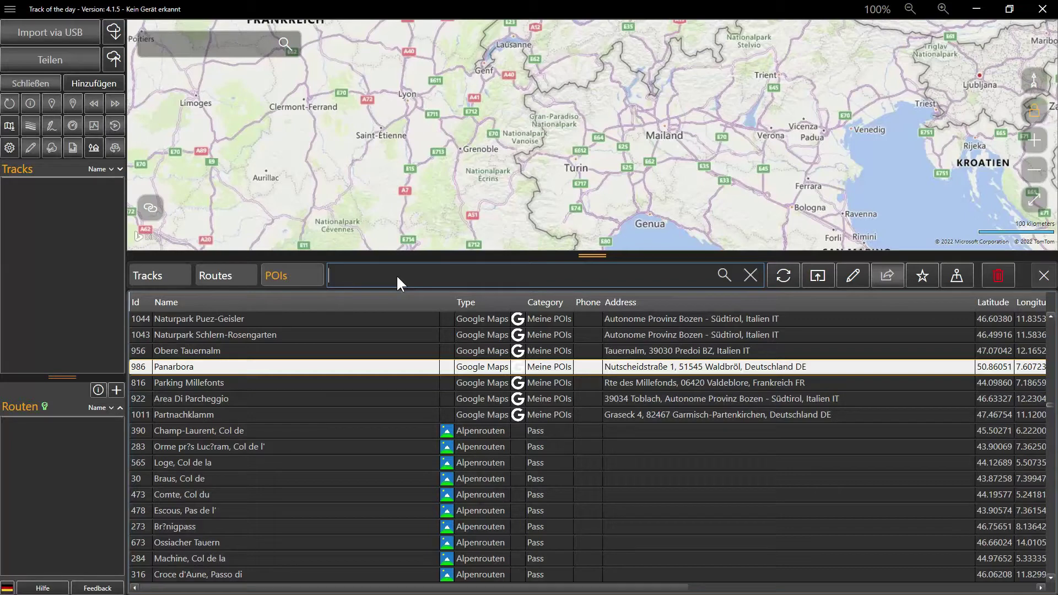
type("category=Meine")
key("Return")
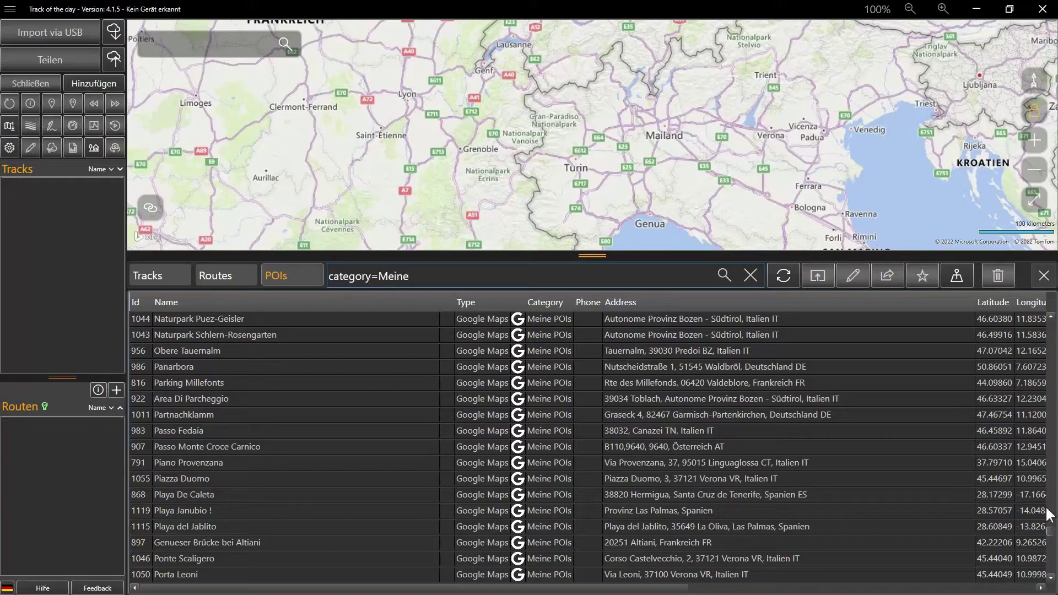
left_click_drag(1053, 531, 1053, 325)
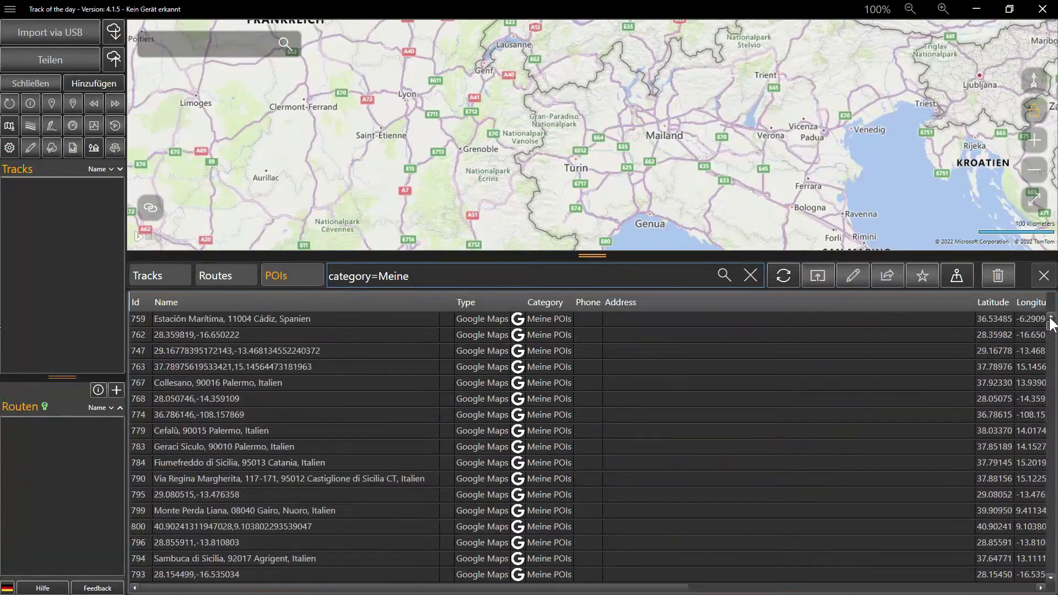
left_click(676, 414)
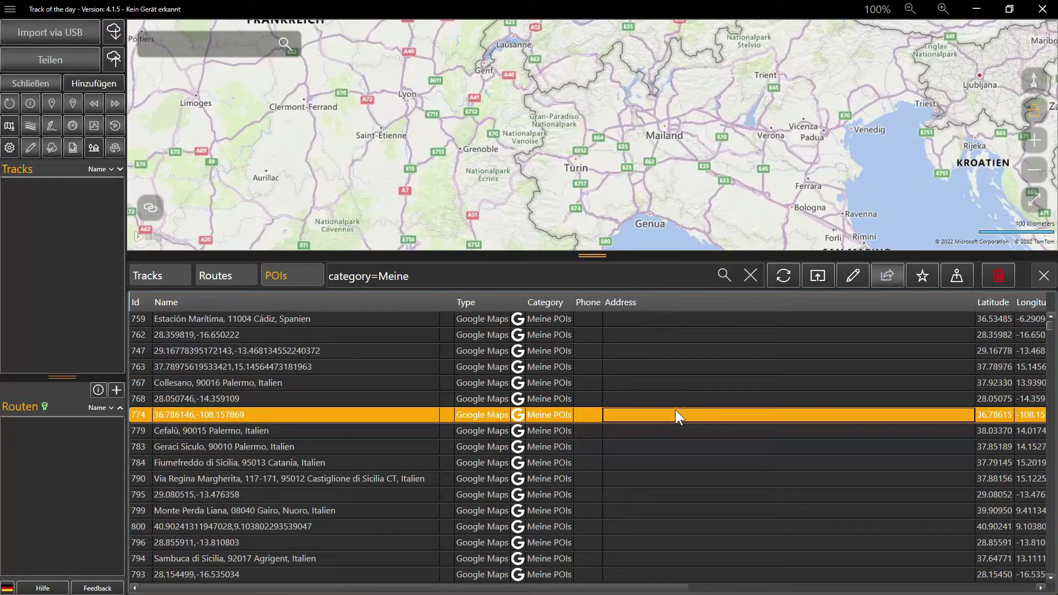
key("ctrl+a")
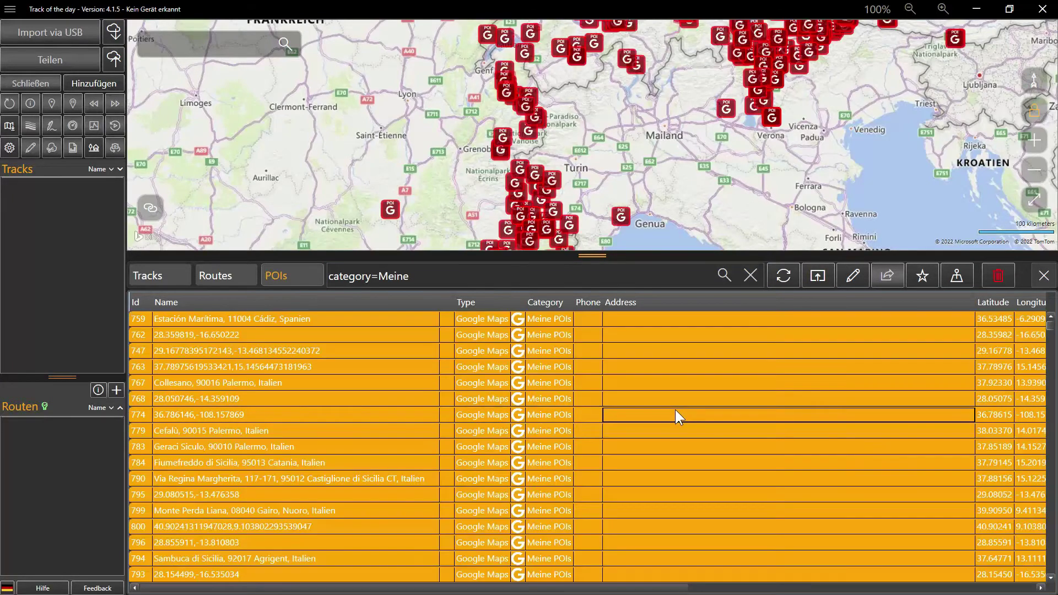
Review the selected POIs on the world map, load them all onto the map, and close the database view.
scroll(775, 185, "down", 1)
scroll(774, 183, "down", 5)
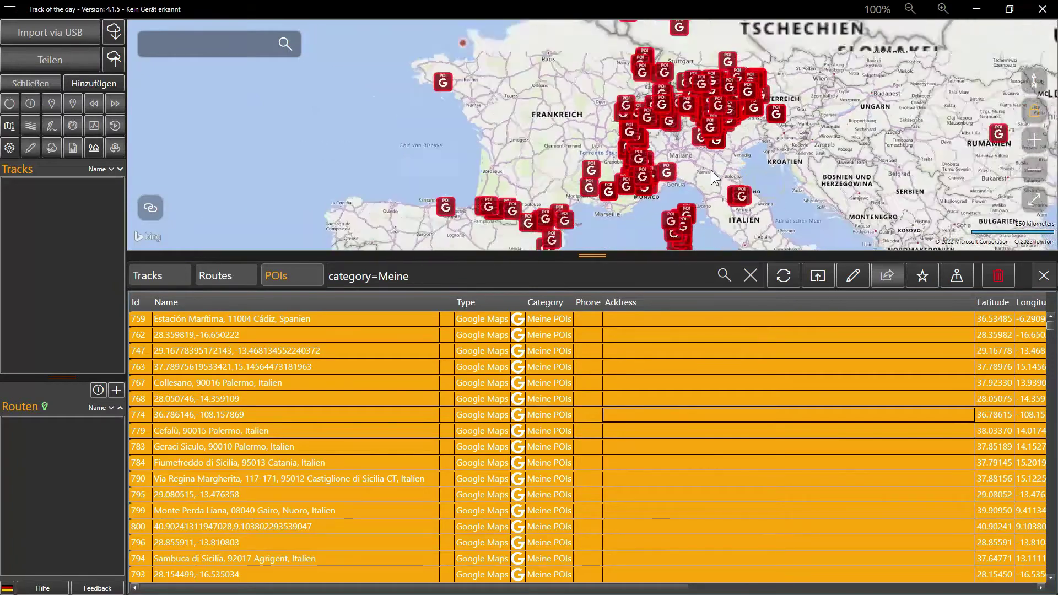
scroll(646, 198, "down", 2)
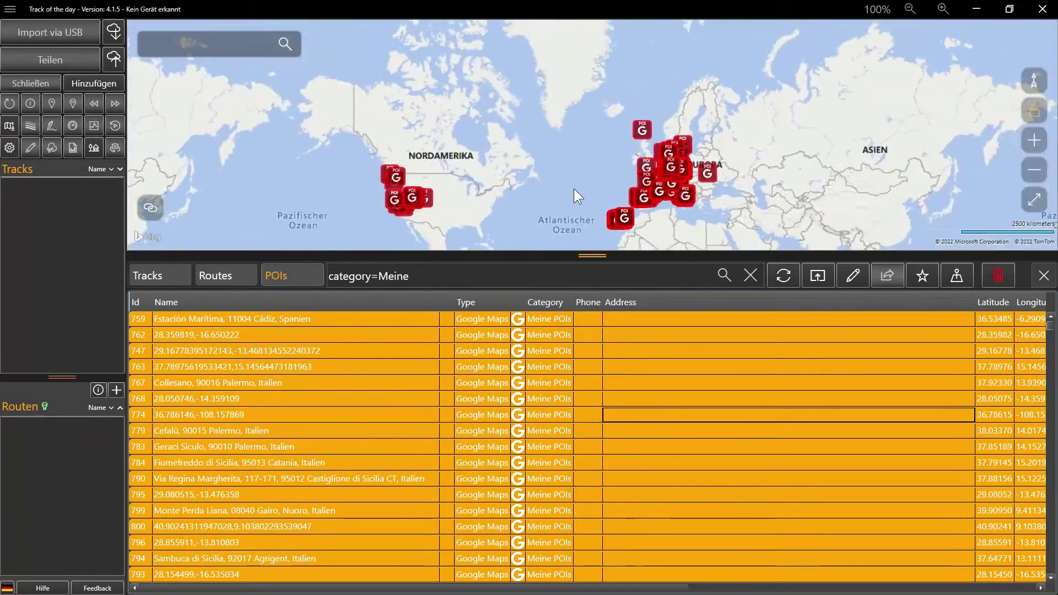
left_click_drag(525, 163, 492, 104)
left_click_drag(502, 197, 461, 192)
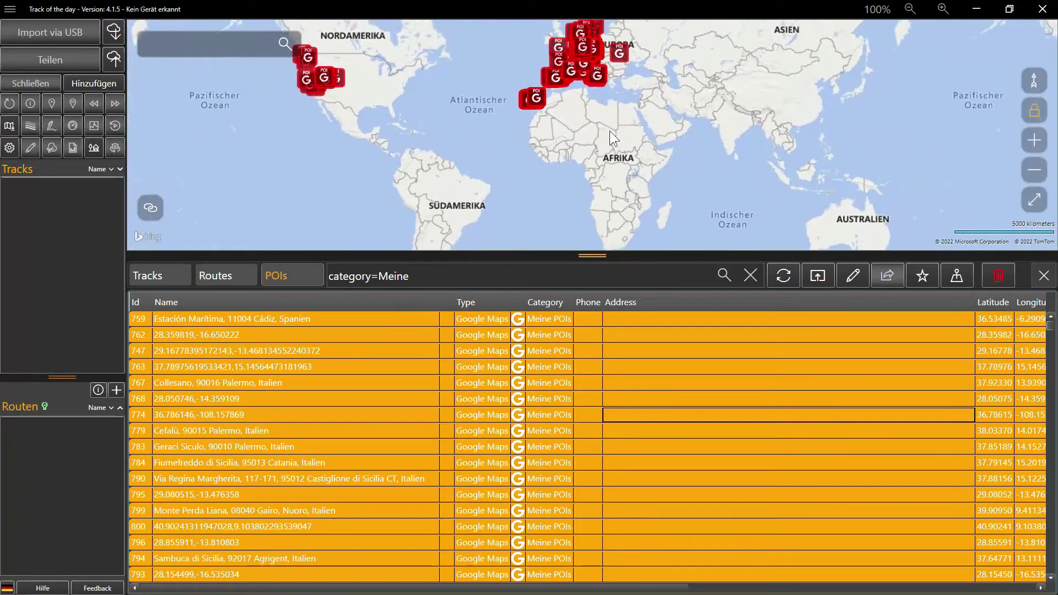
left_click_drag(654, 93, 650, 160)
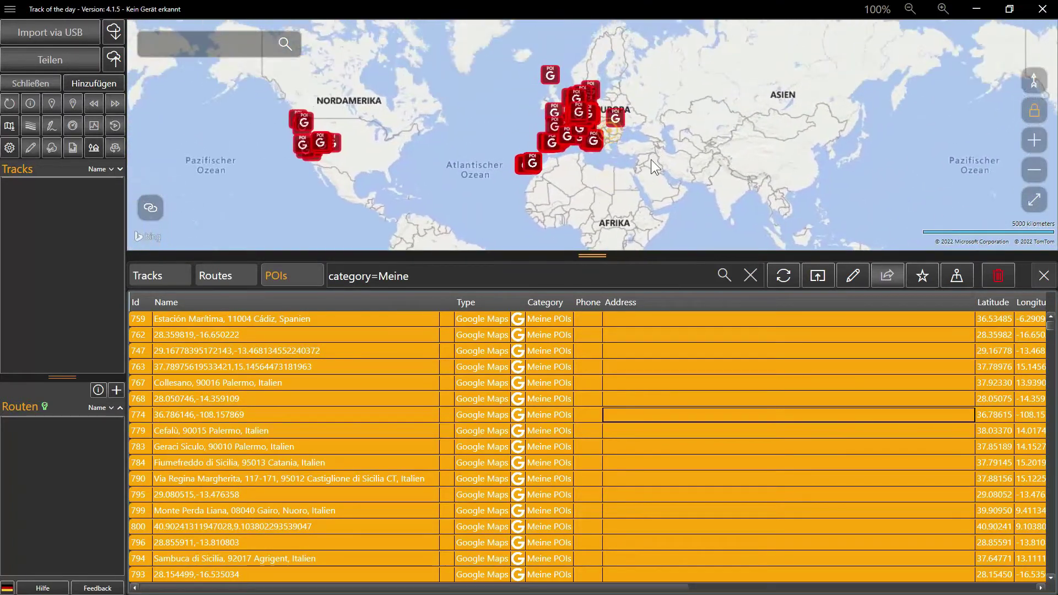
left_click(819, 274)
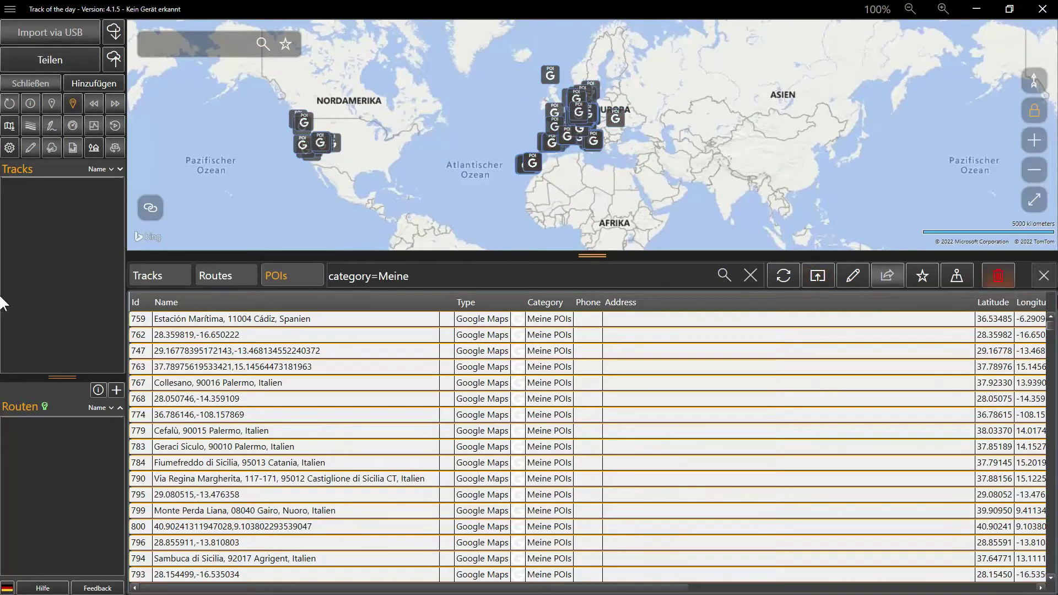
left_click(1044, 276)
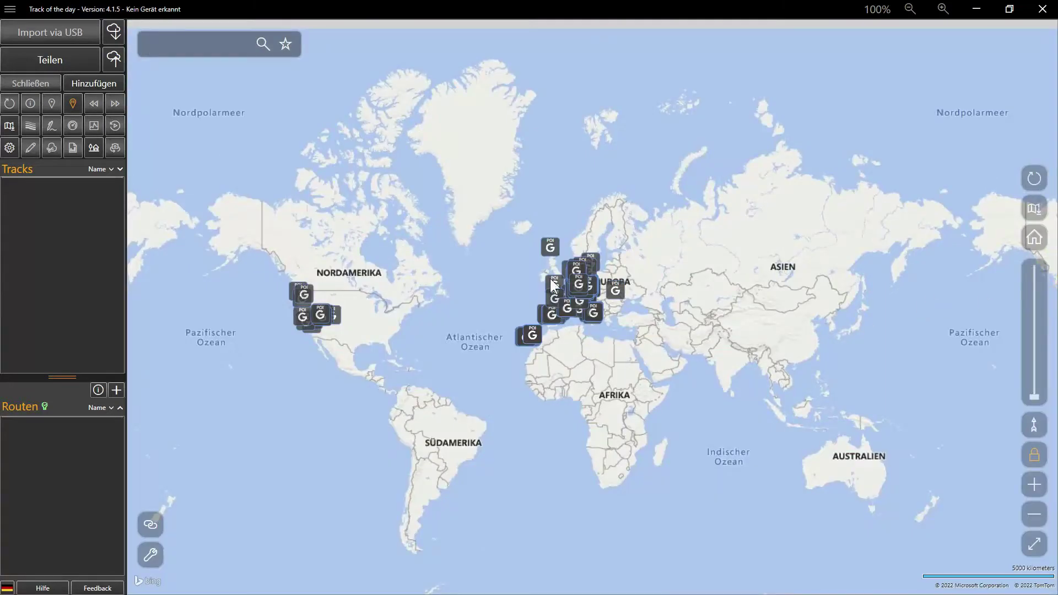
Examine the loaded Google Maps POIs across western Europe and the Alps on the map.
scroll(553, 279, "up", 6)
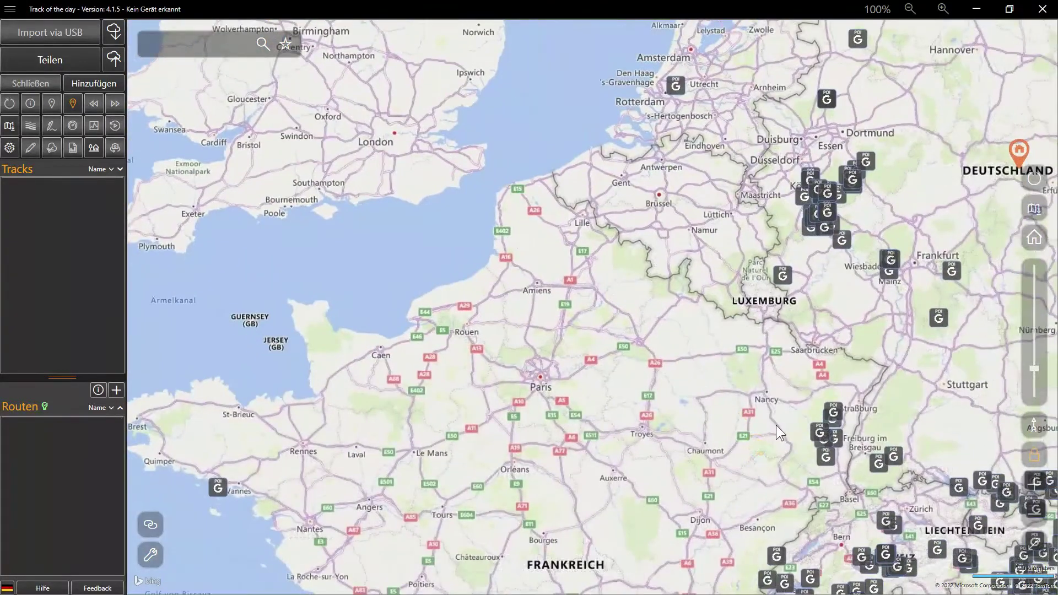
left_click_drag(777, 433, 613, 322)
scroll(720, 405, "up", 3)
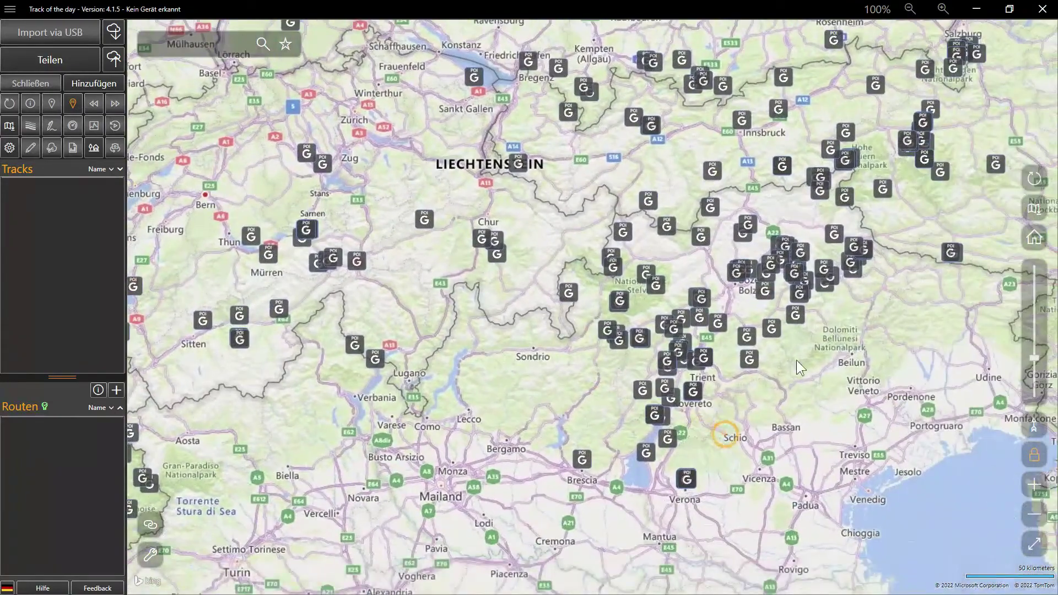
Start a new route at the Karersee POI and set the Manghen POI as its destination.
scroll(799, 364, "up", 2)
left_click_drag(670, 340, 676, 387)
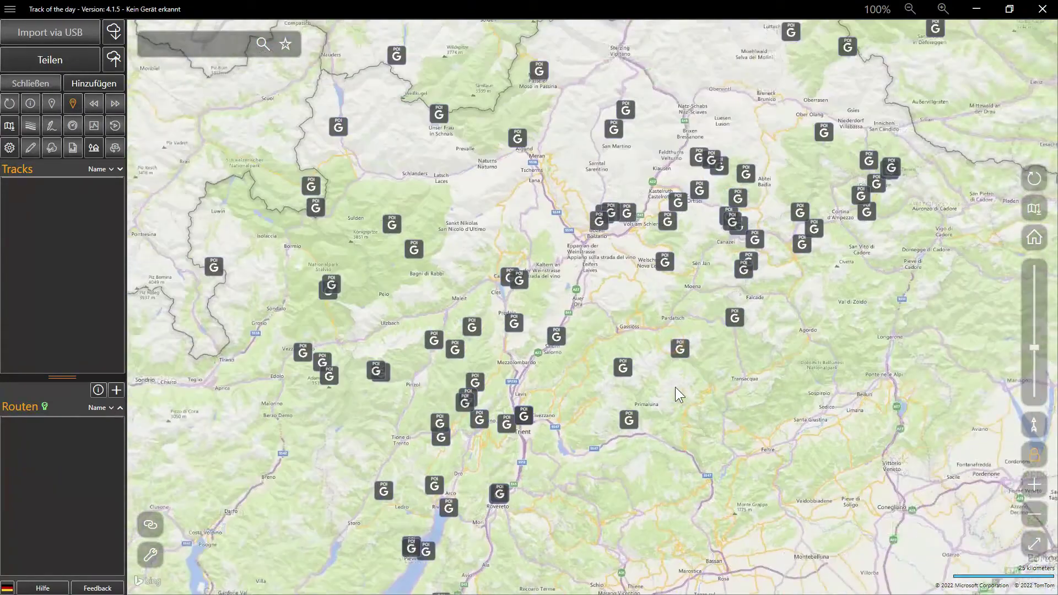
left_click(665, 262)
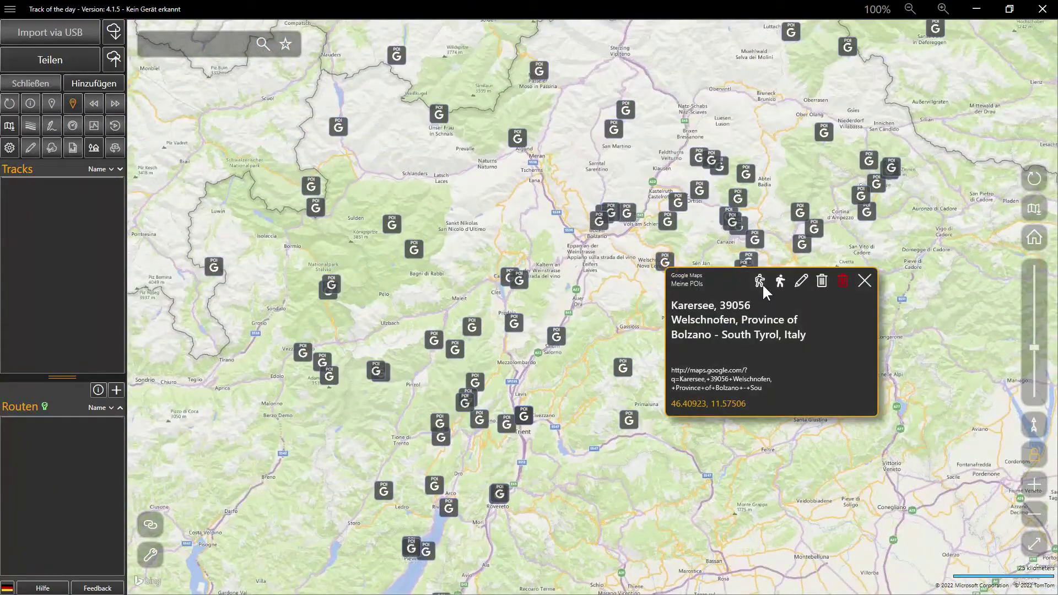
left_click(762, 281)
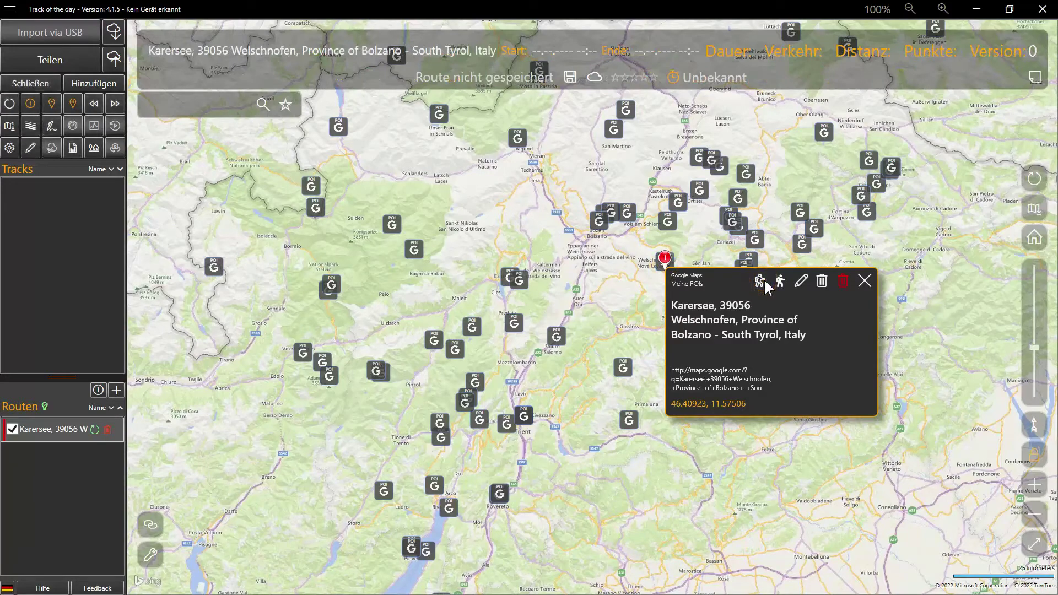
left_click(623, 368)
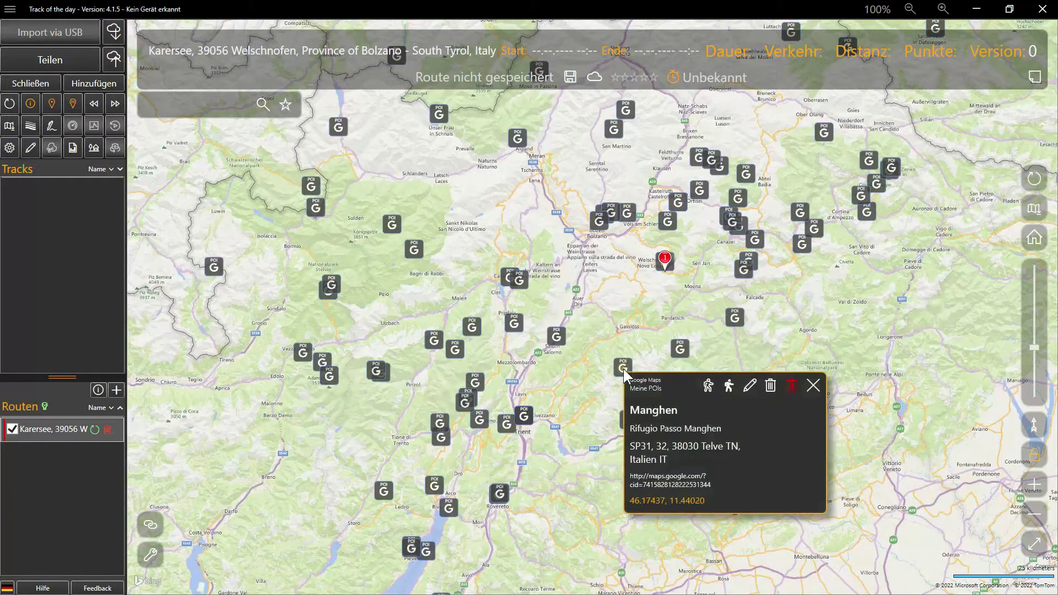
left_click(728, 385)
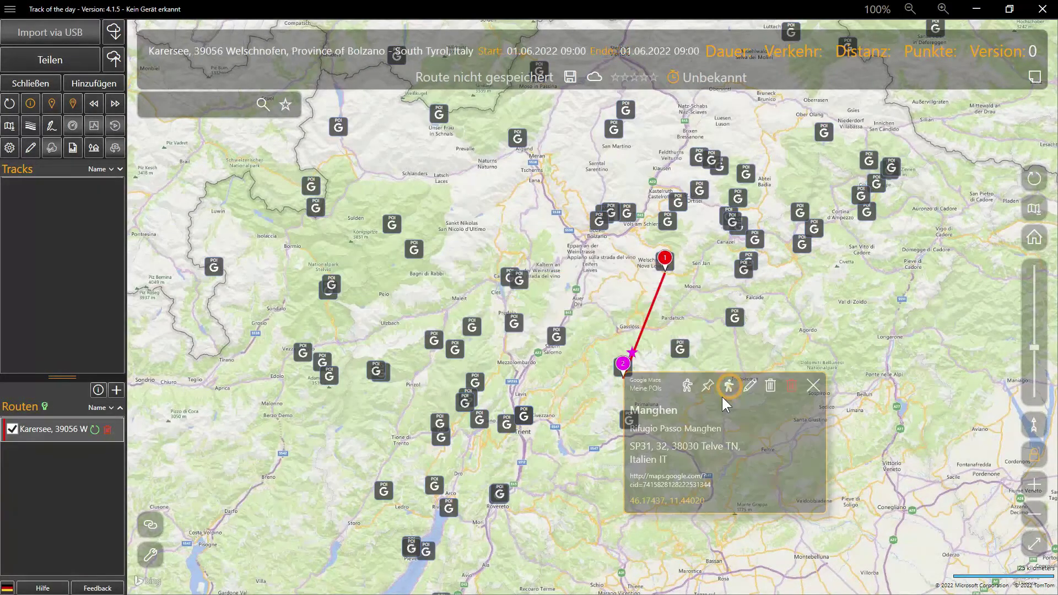
Insert the Rifugio Refavaie and Castel Telvana POIs as via points before the Manghen destination.
left_click(682, 349)
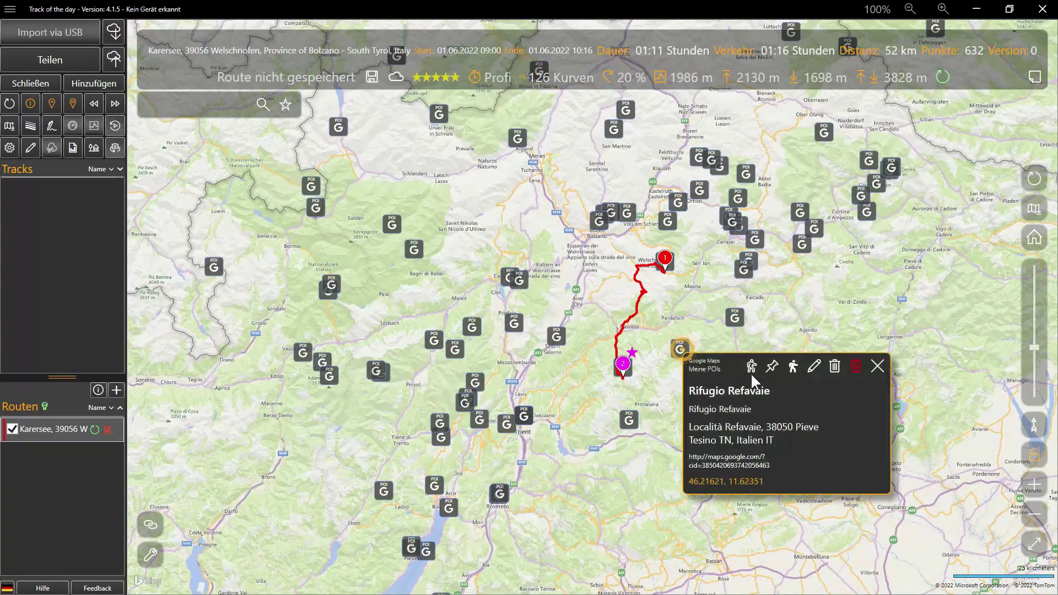
left_click(767, 367)
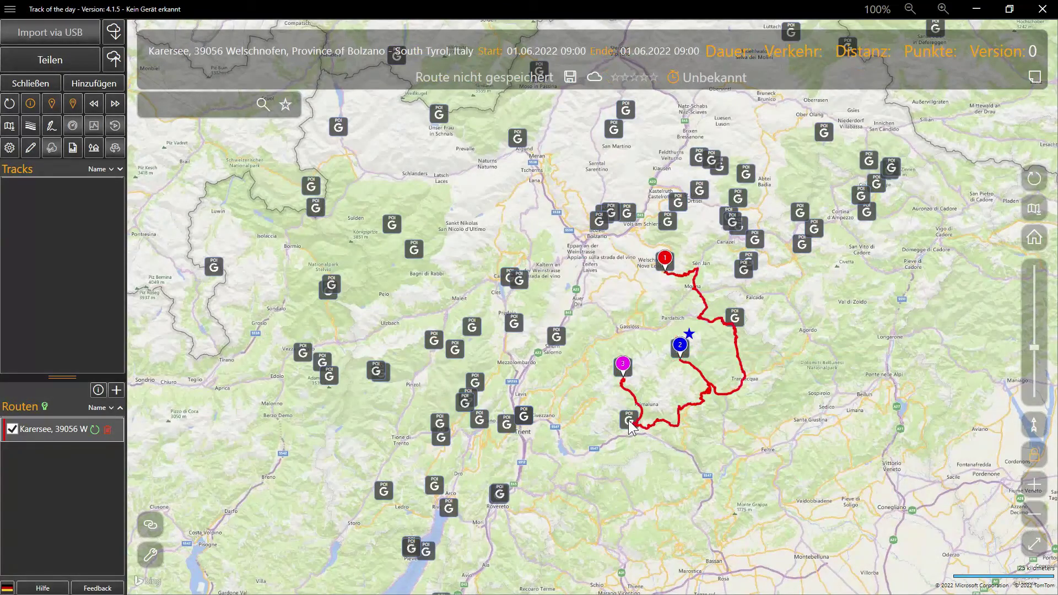
left_click(628, 421)
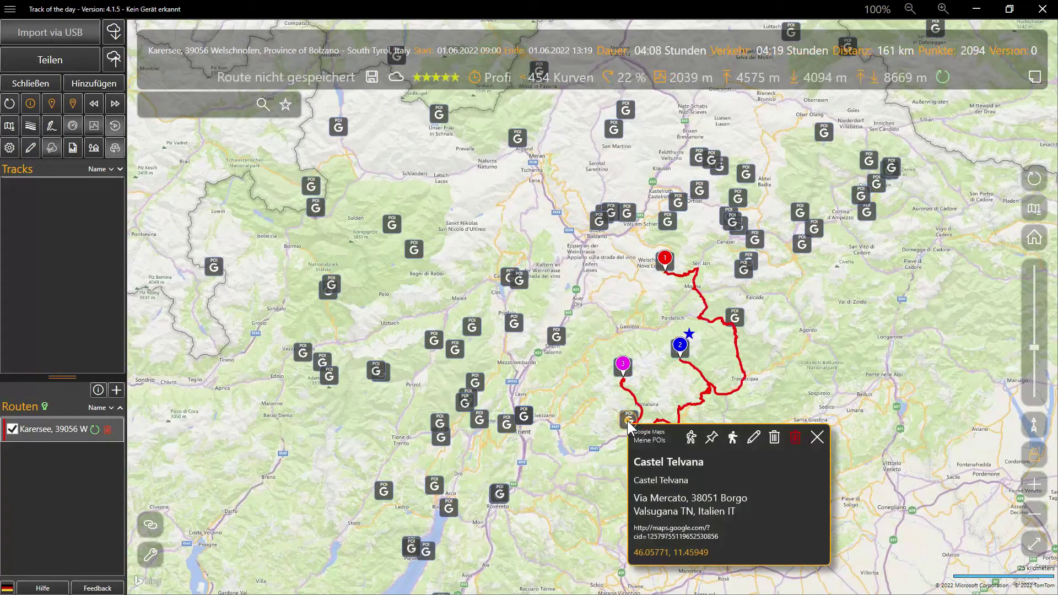
left_click(711, 438)
Extend the route from Manghen to the St. Johann POI and on to the cathedral POI in Trient.
left_click(556, 335)
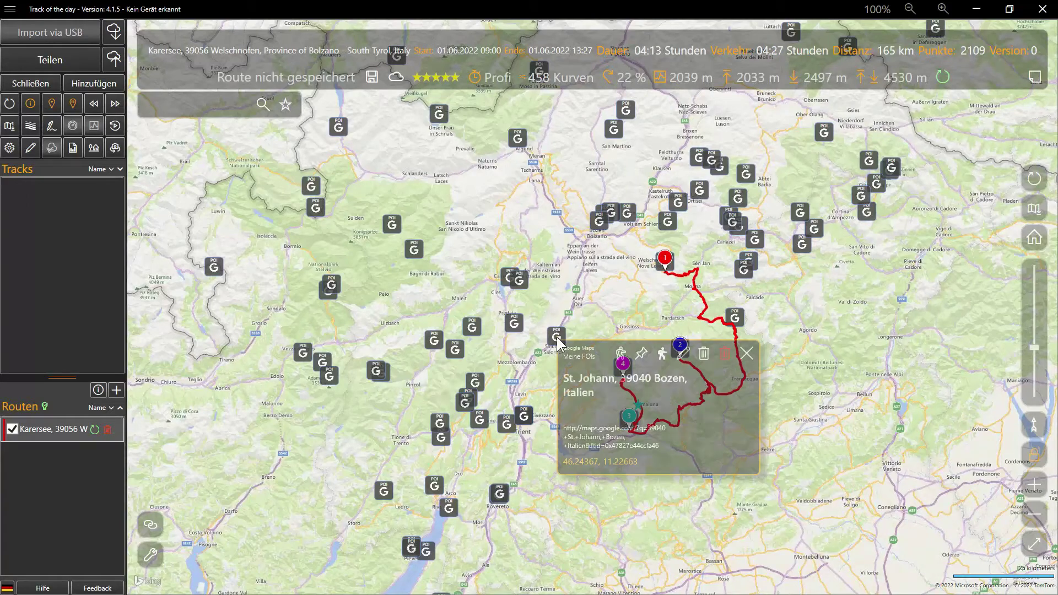
left_click(661, 352)
left_click(526, 419)
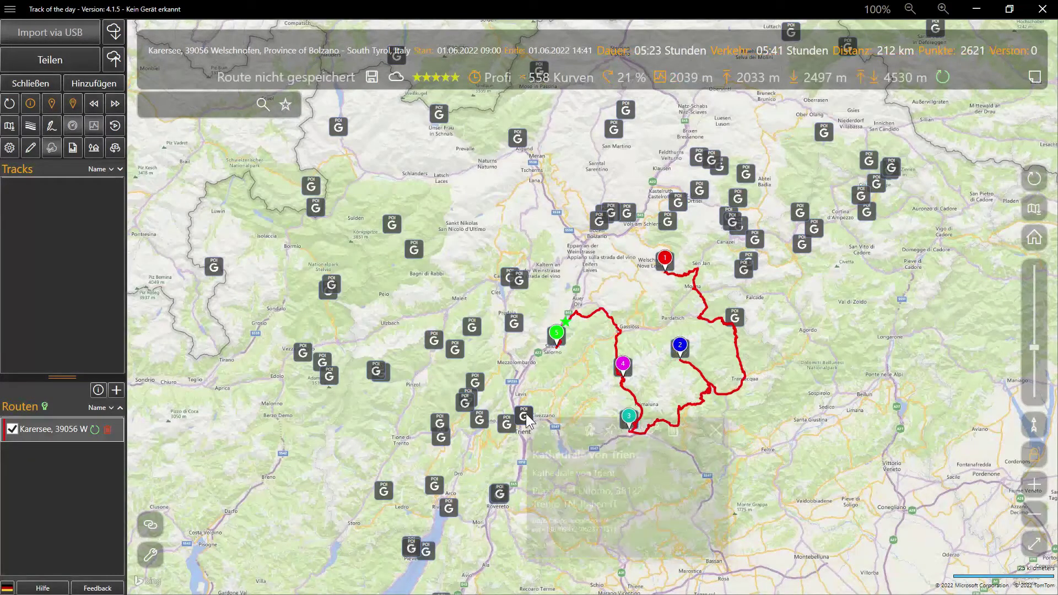
left_click(631, 429)
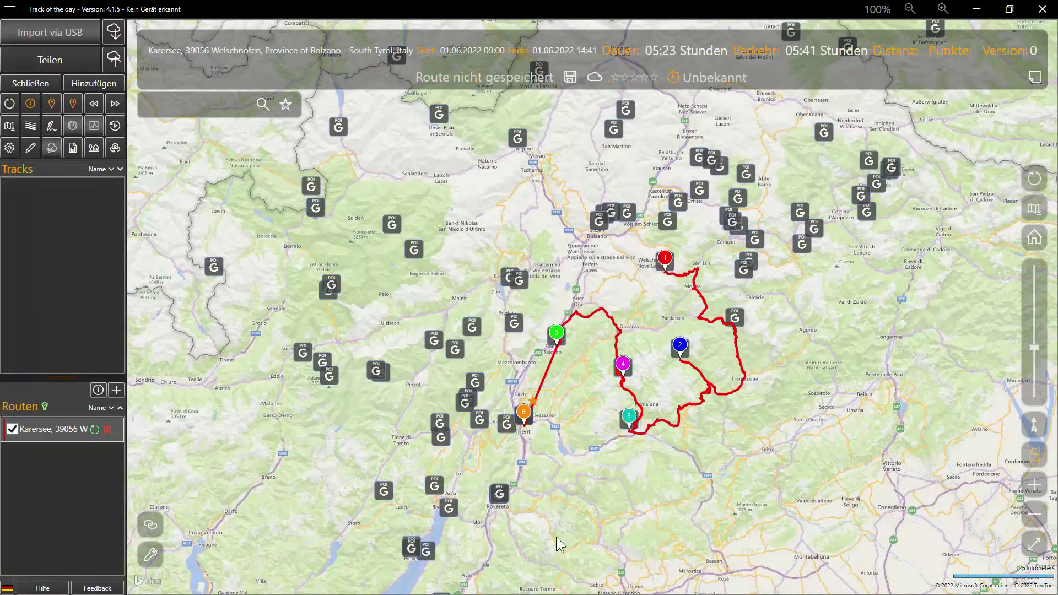
Extend the route from Trient to the Mart museum POI in Rovereto and on to the Garda POI.
left_click_drag(569, 550, 614, 329)
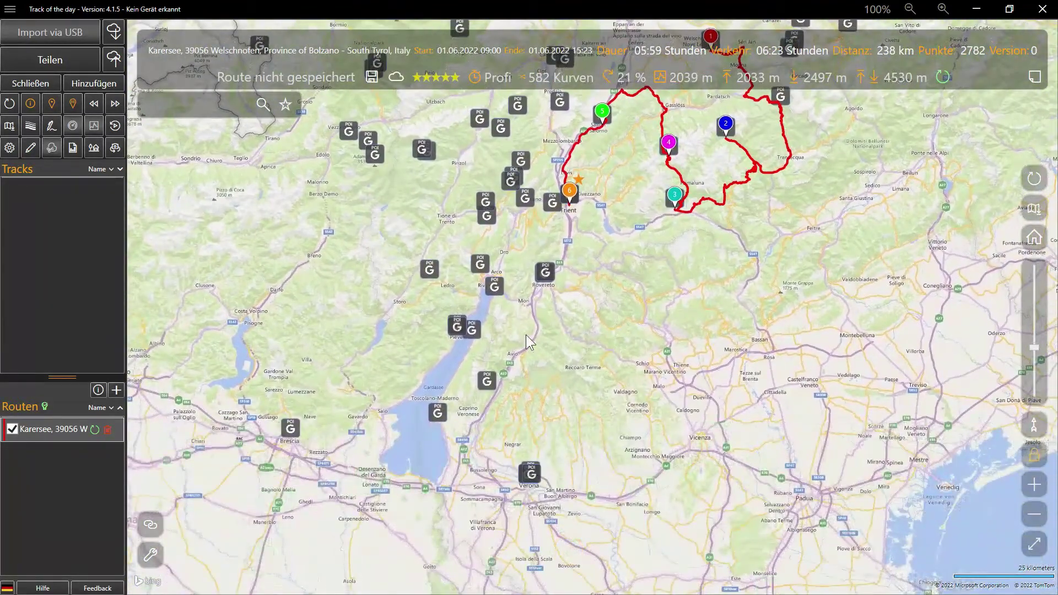
left_click(545, 272)
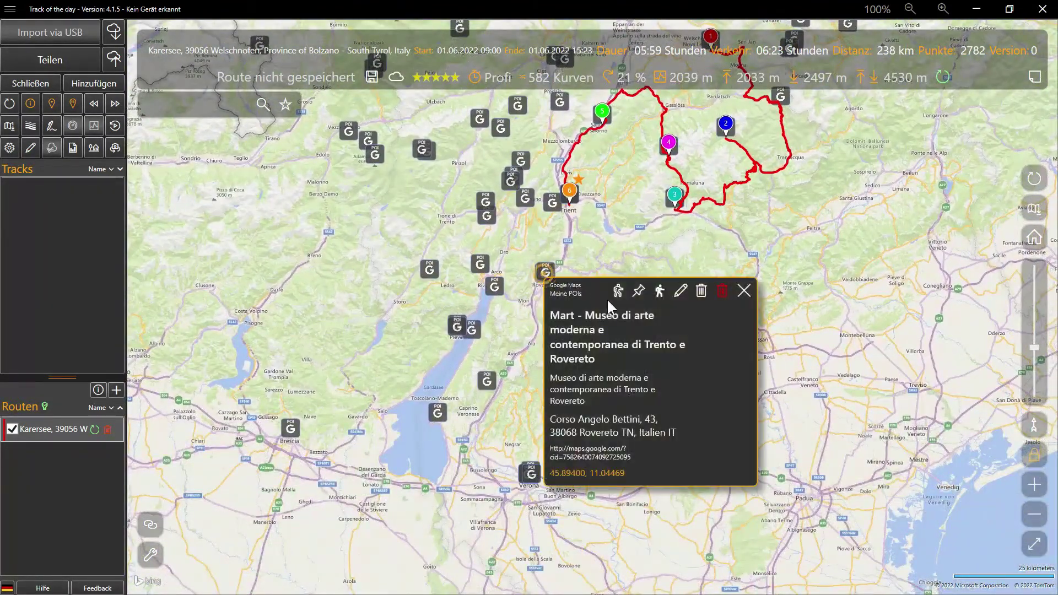
left_click(656, 293)
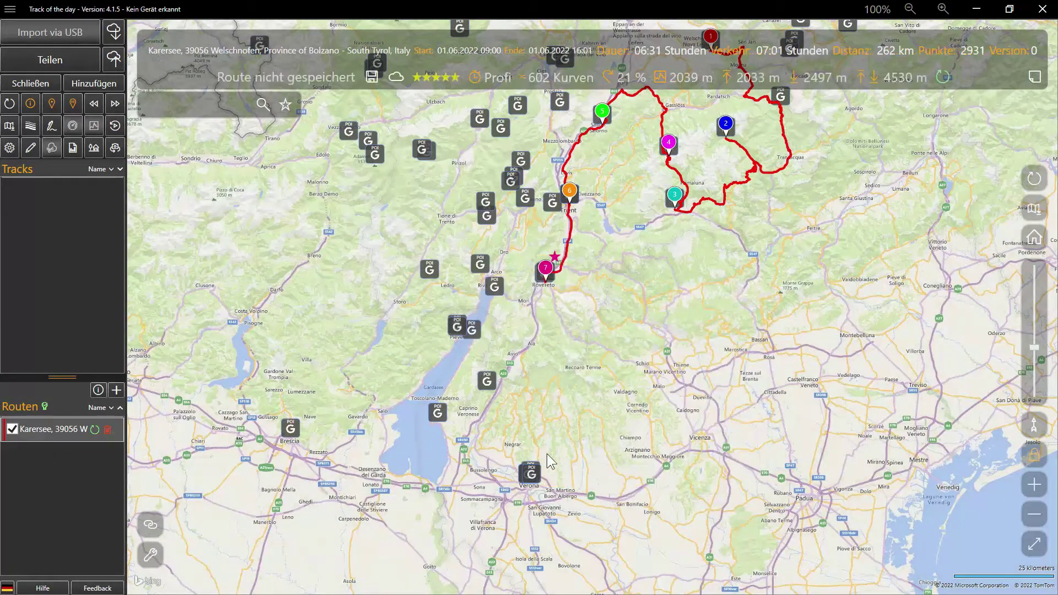
left_click(435, 416)
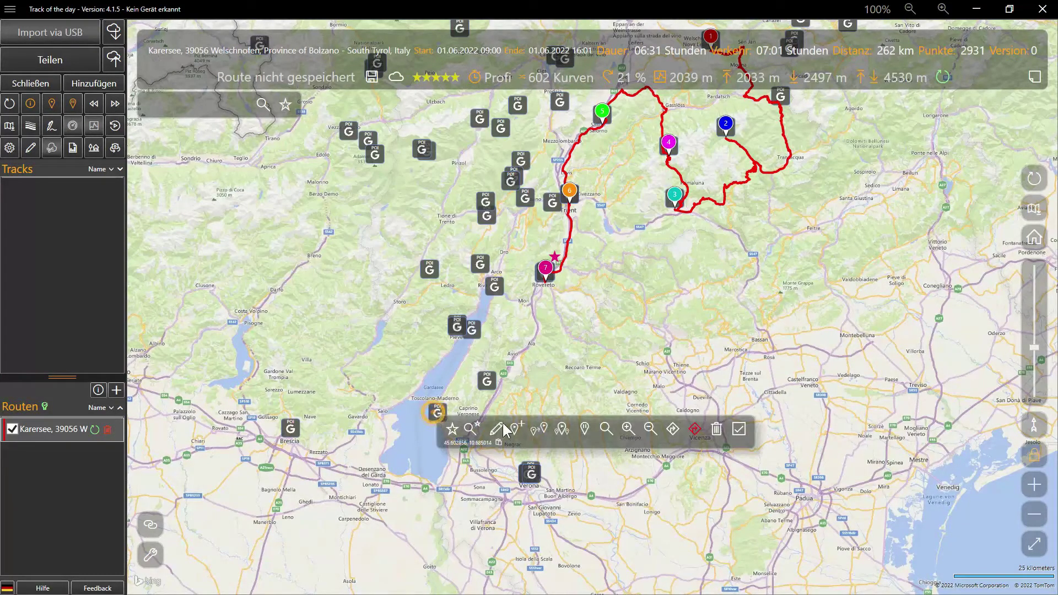
left_click(438, 414)
left_click(543, 431)
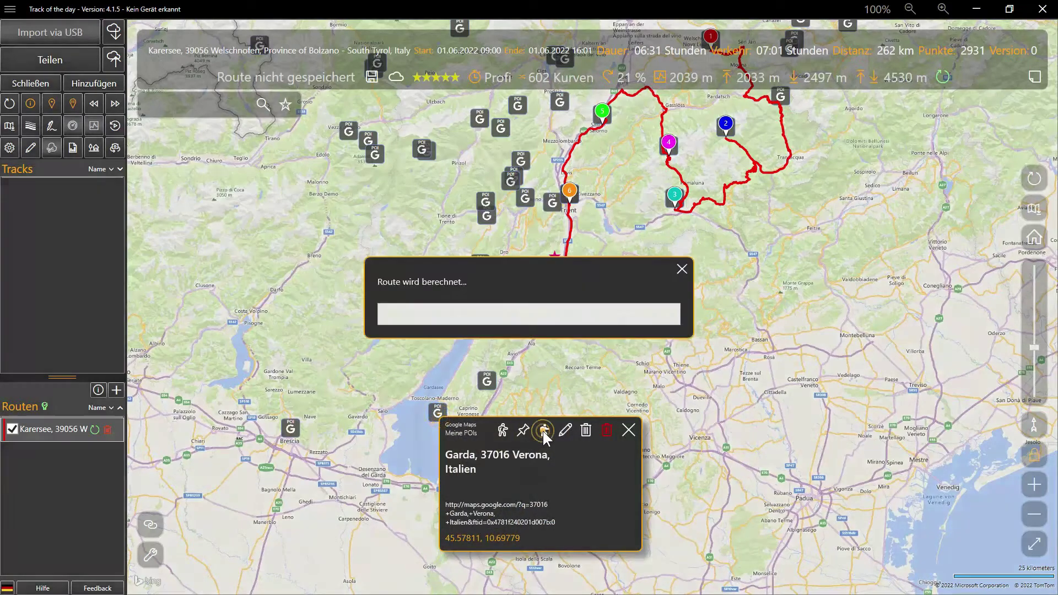
Insert the POI lying on the route between Karersee and Rifugio Refavaie as a via point and delete the Rifugio Refavaie waypoint.
left_click_drag(699, 362, 649, 441)
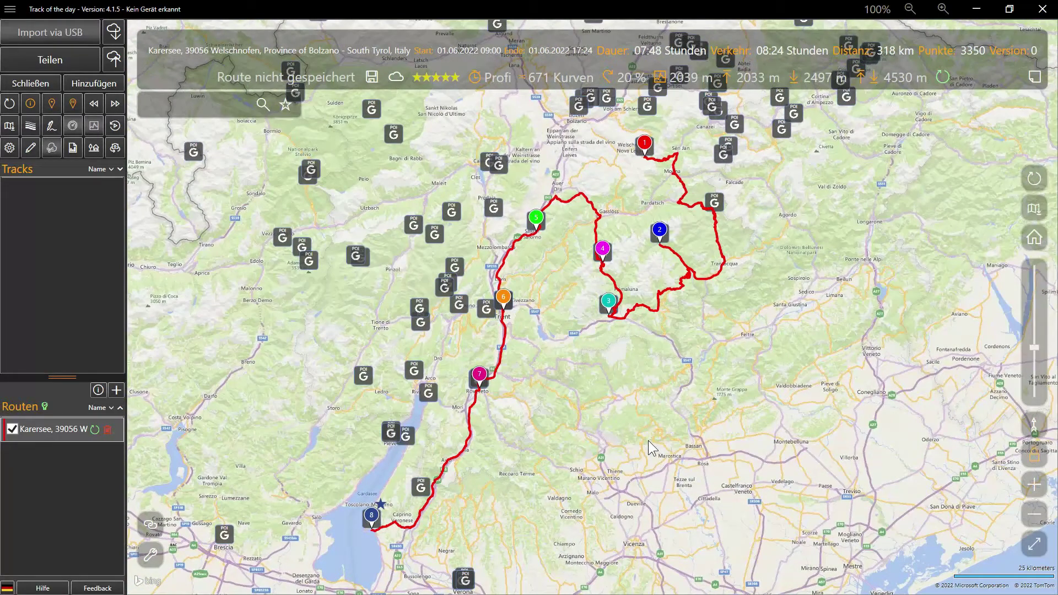
left_click(718, 208)
left_click(802, 219)
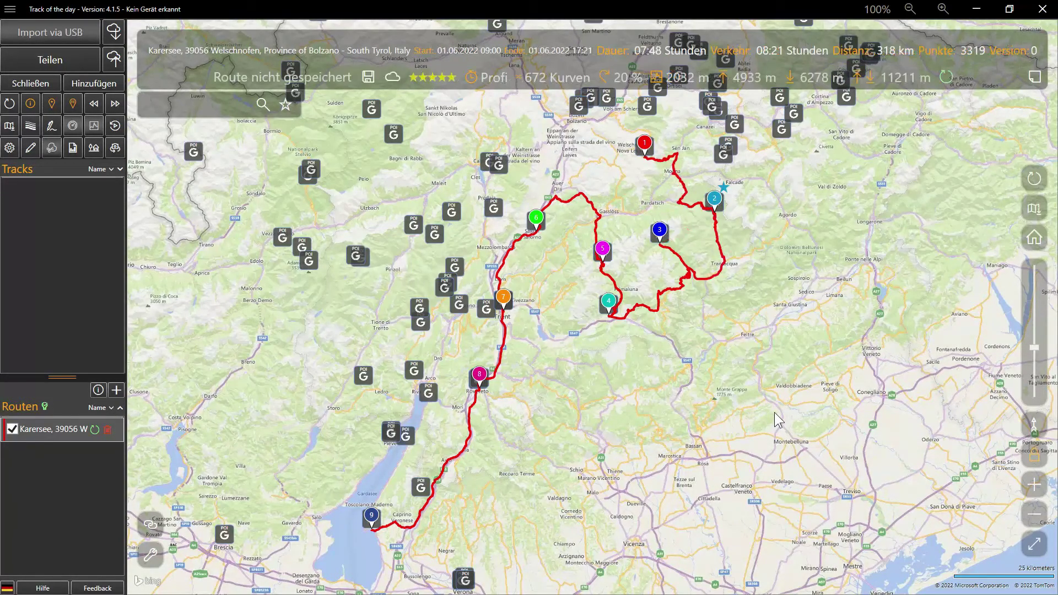
left_click(665, 241)
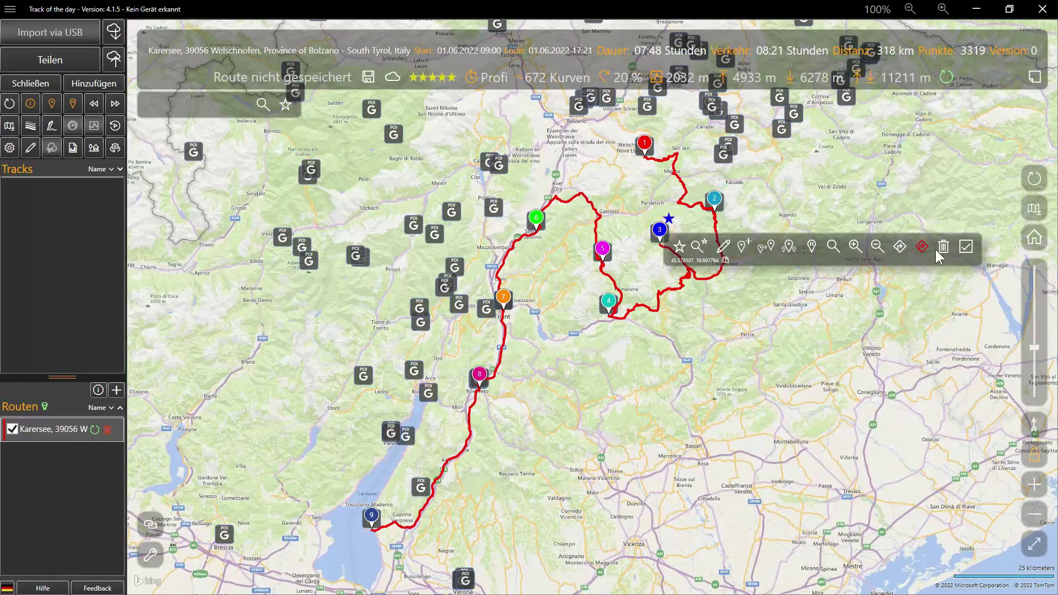
left_click(944, 246)
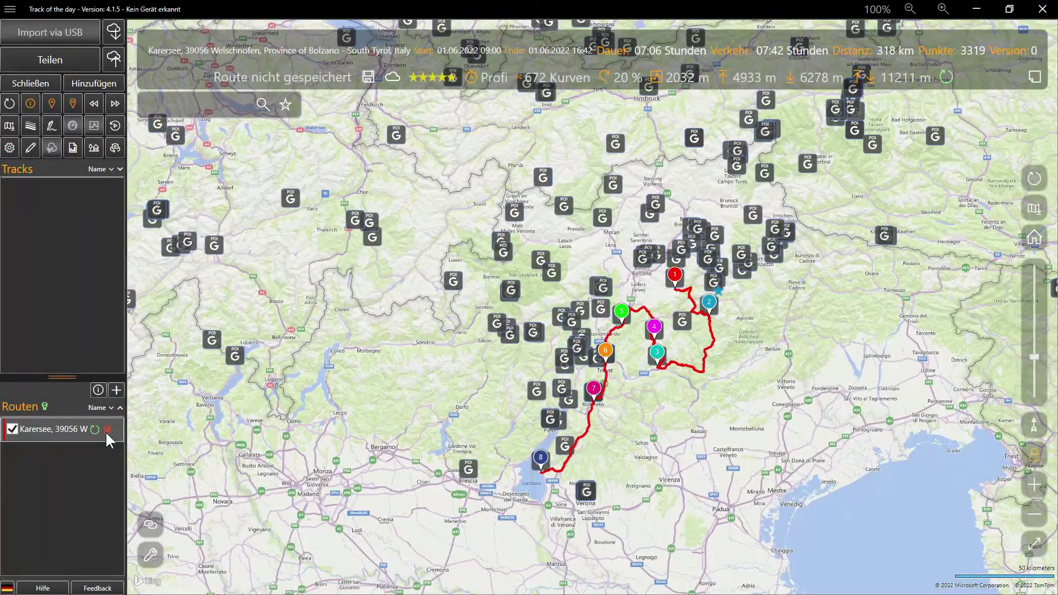
Close the Karersee route and remove all POIs from the map.
left_click(107, 430)
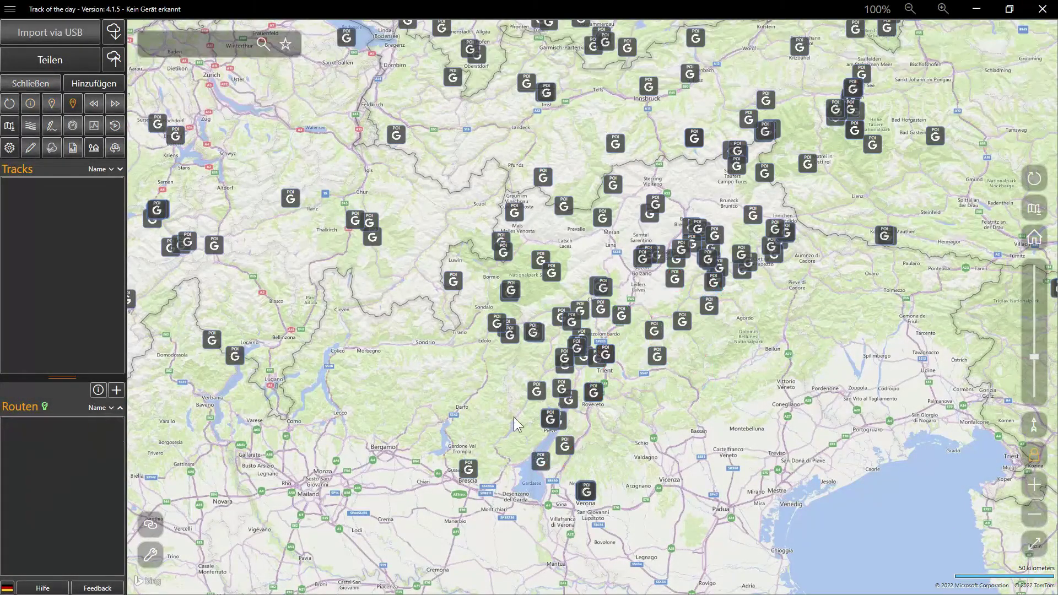
left_click_drag(811, 324, 713, 406)
right_click(714, 406)
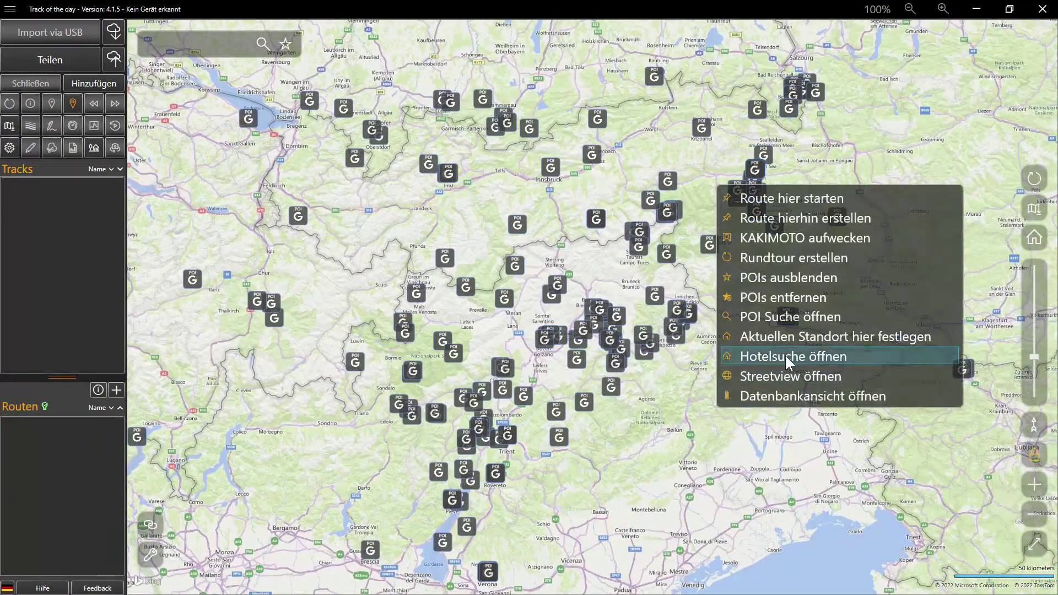
left_click(789, 299)
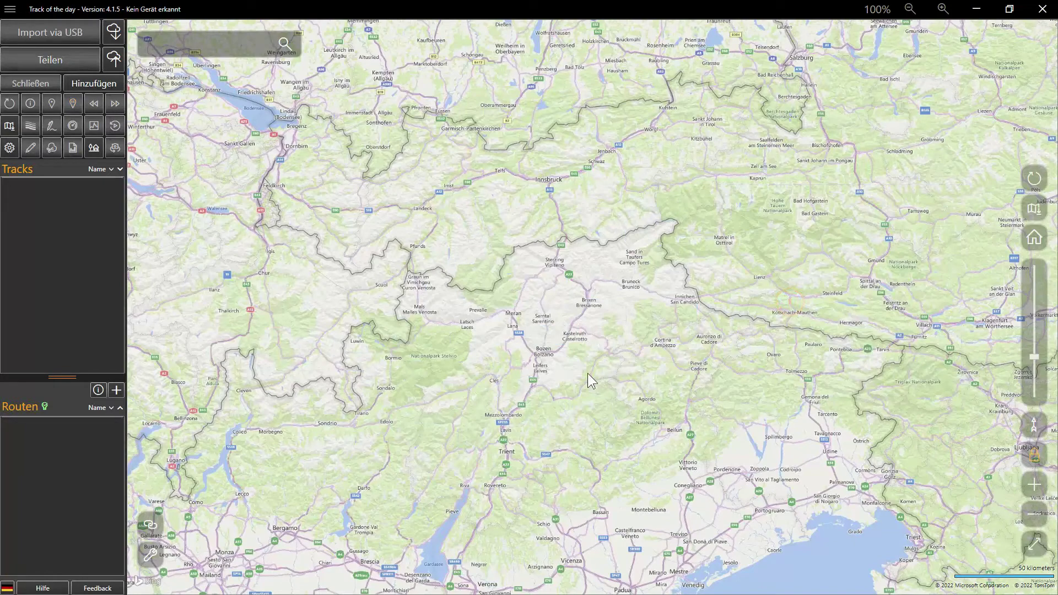
Create a new route starting near Locarno and ending southeast of Matrei in Osttirol.
left_click_drag(587, 372, 720, 324)
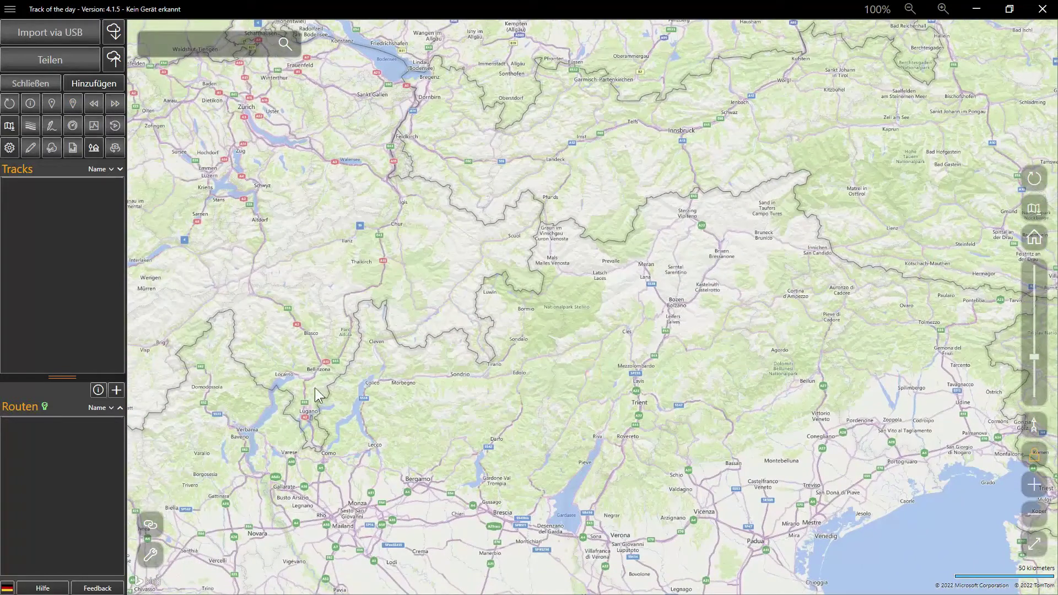
right_click(298, 381)
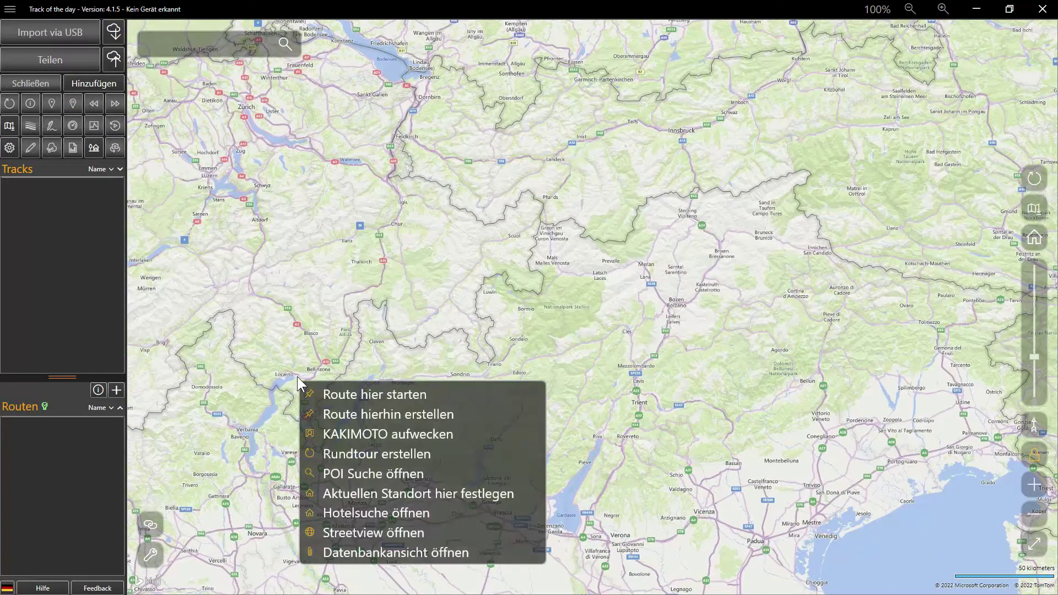
left_click(328, 395)
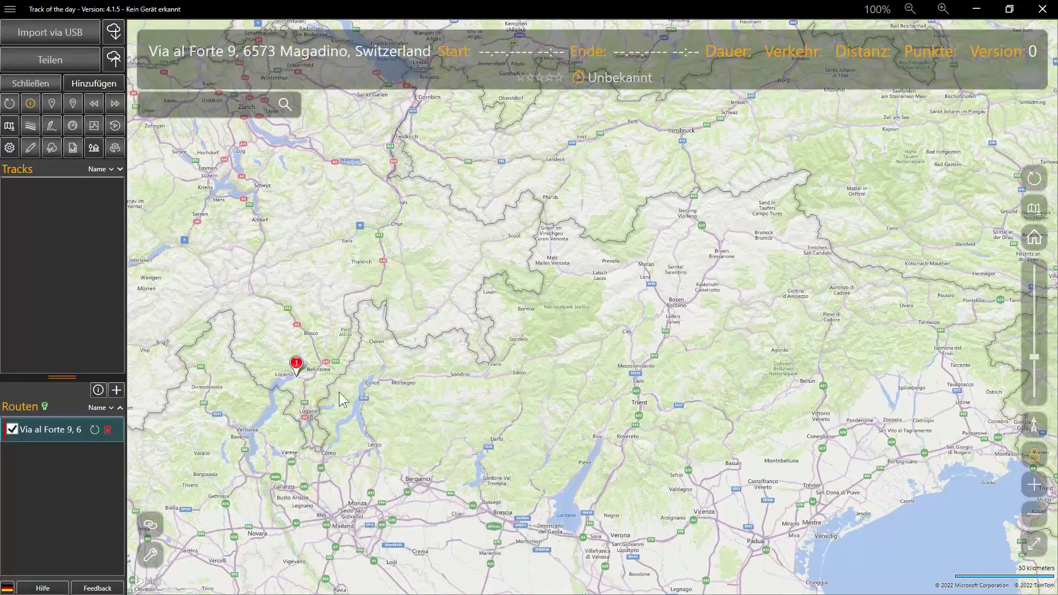
right_click(897, 228)
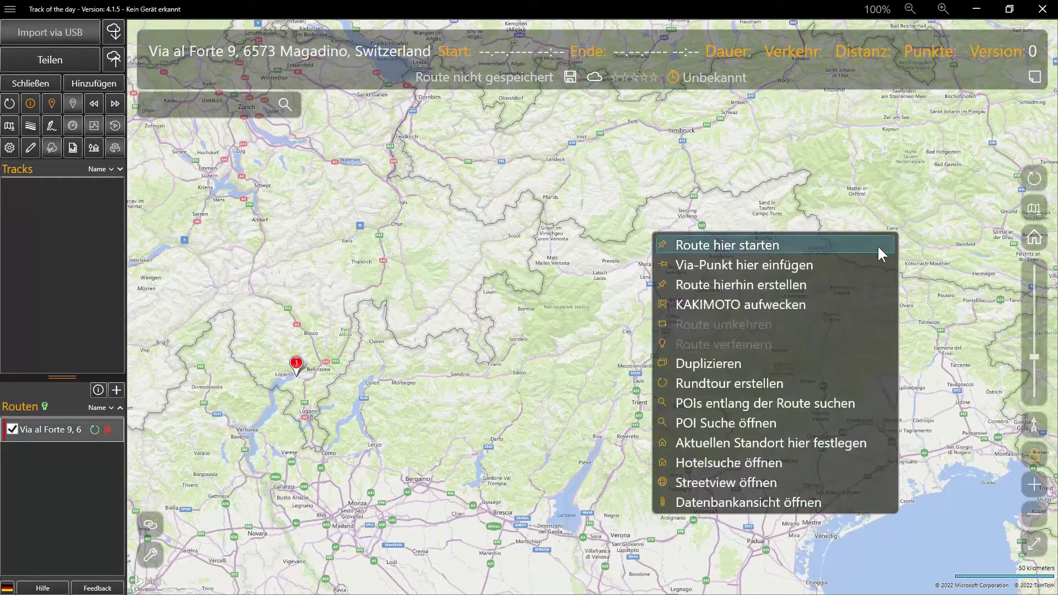
left_click(837, 282)
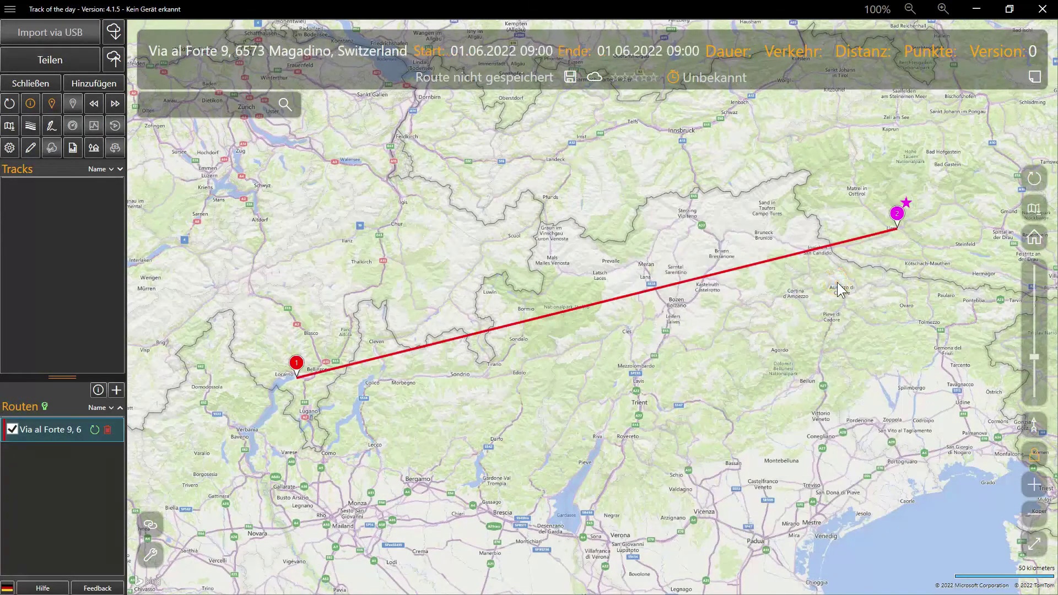
Select 1000 Meter as the POI Entfernung in the routing settings and search for POIs along the new route.
left_click(9, 147)
left_click(142, 149)
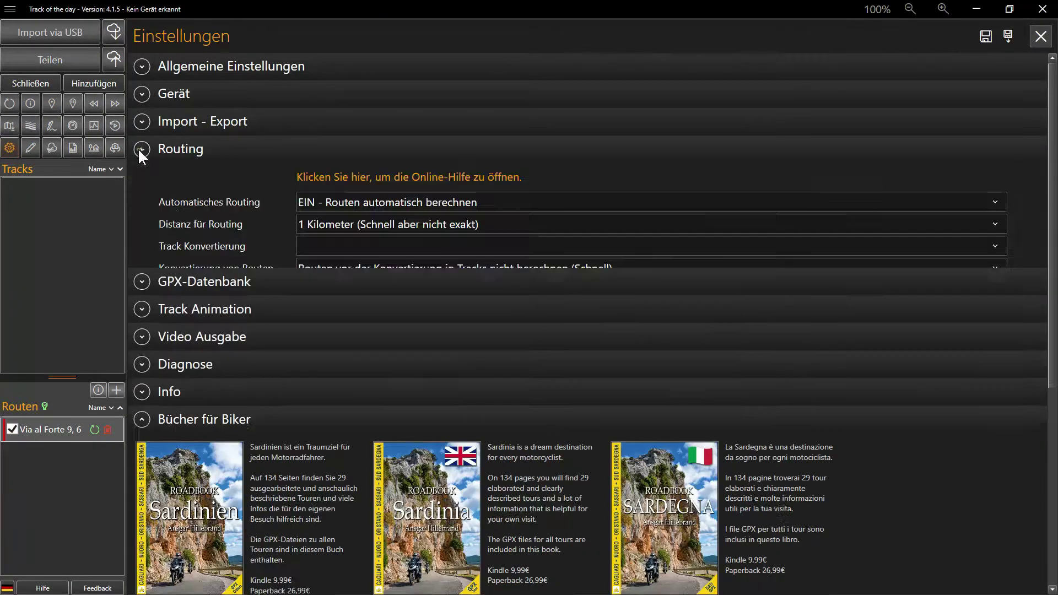
scroll(778, 428, "down", 5)
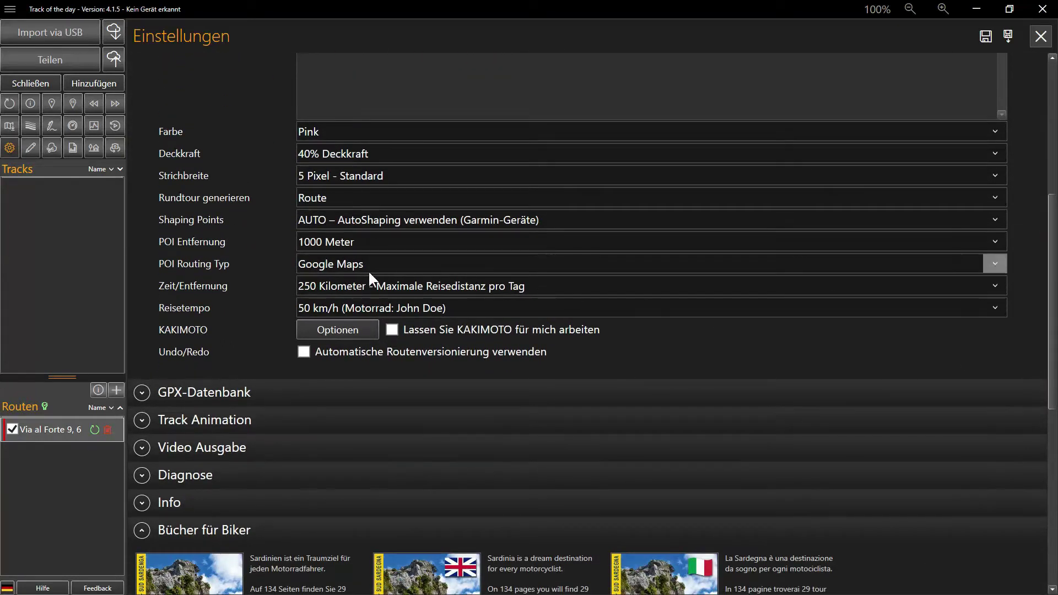
left_click(366, 244)
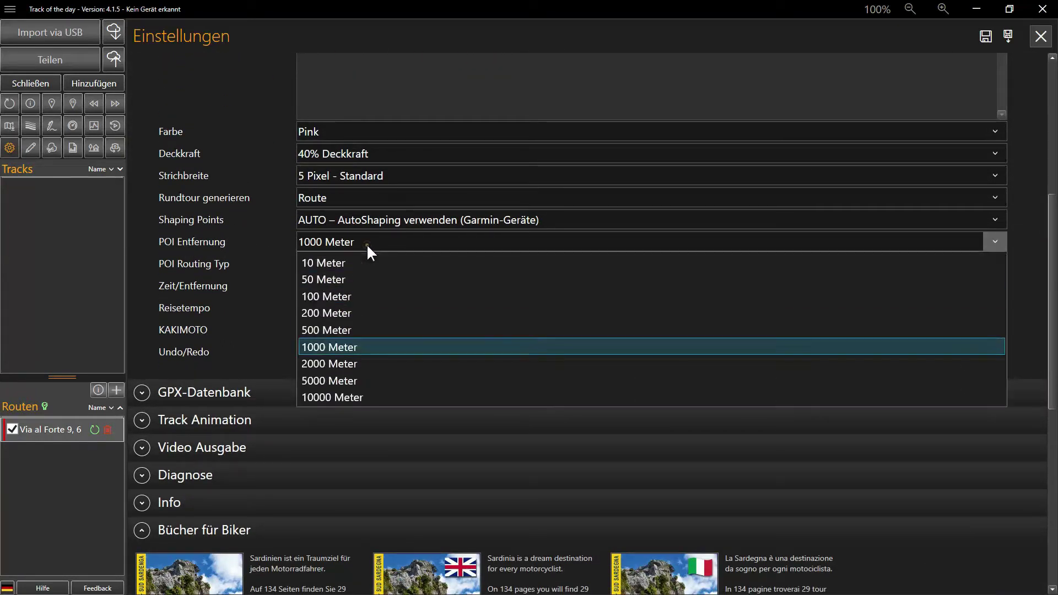
left_click(320, 349)
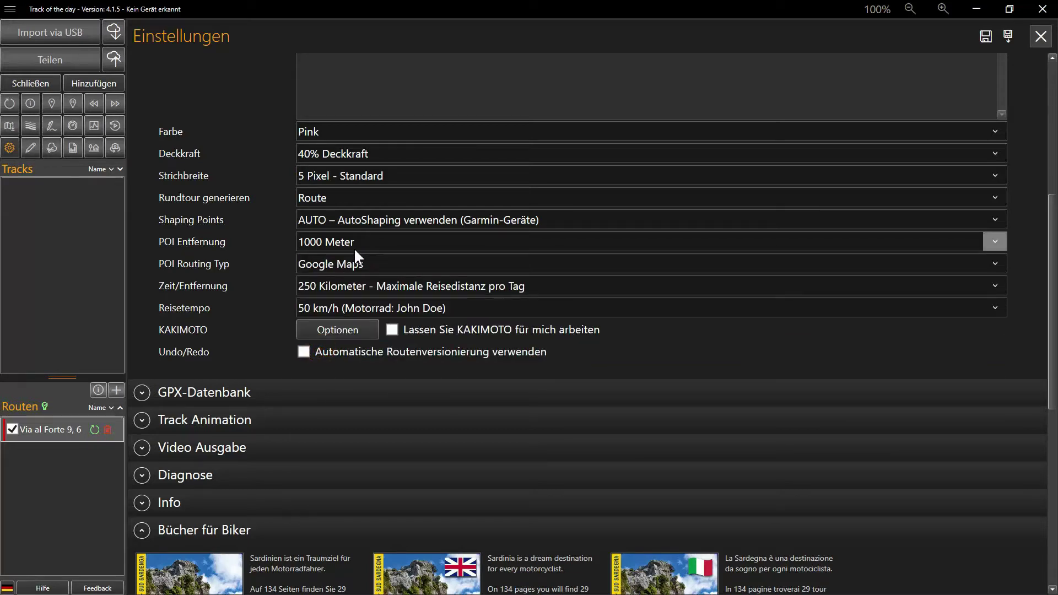
left_click(1041, 36)
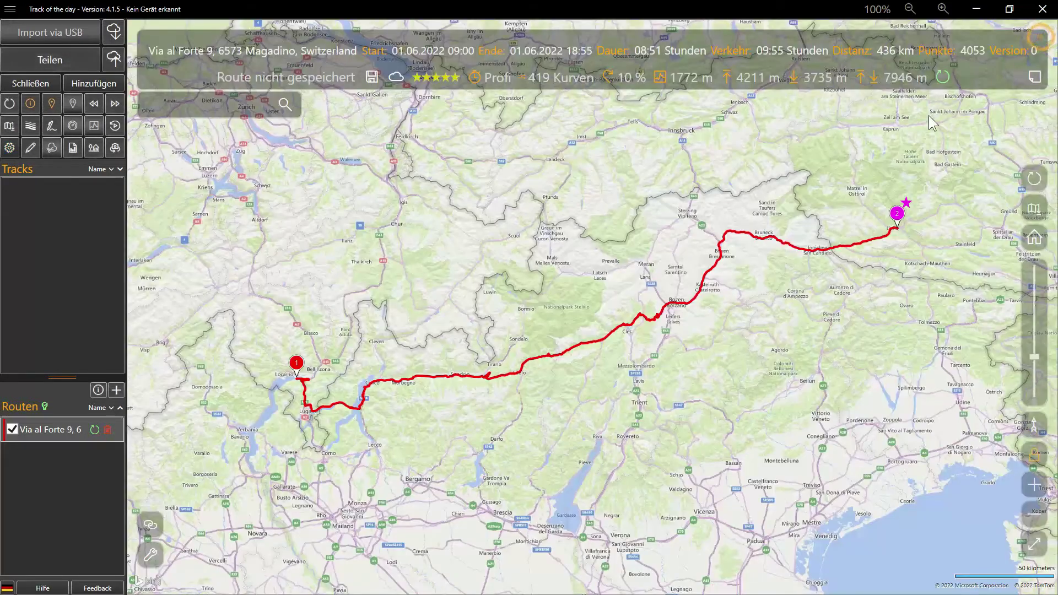
right_click(661, 221)
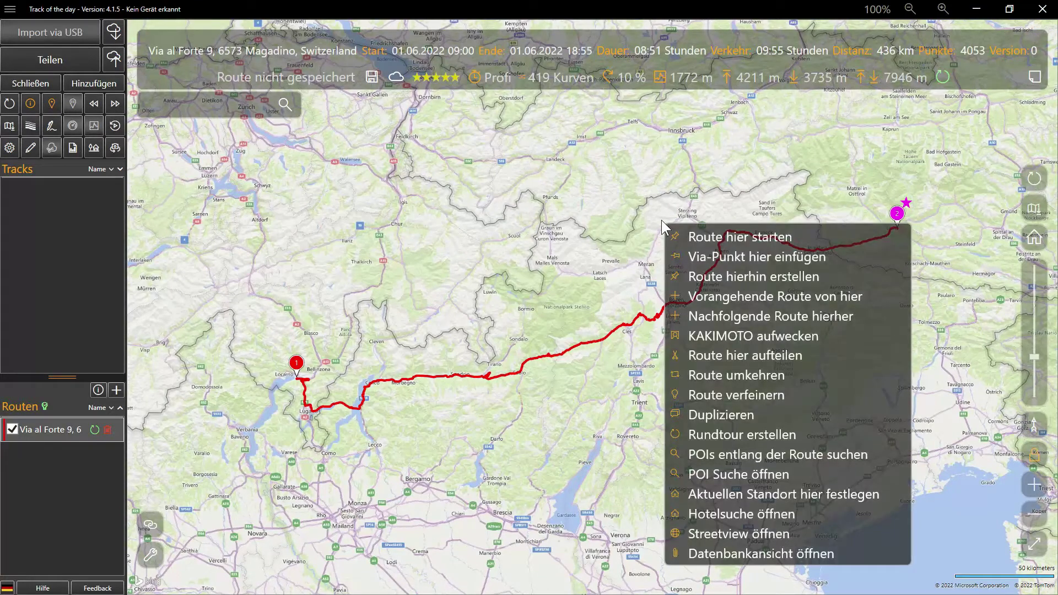
left_click(823, 455)
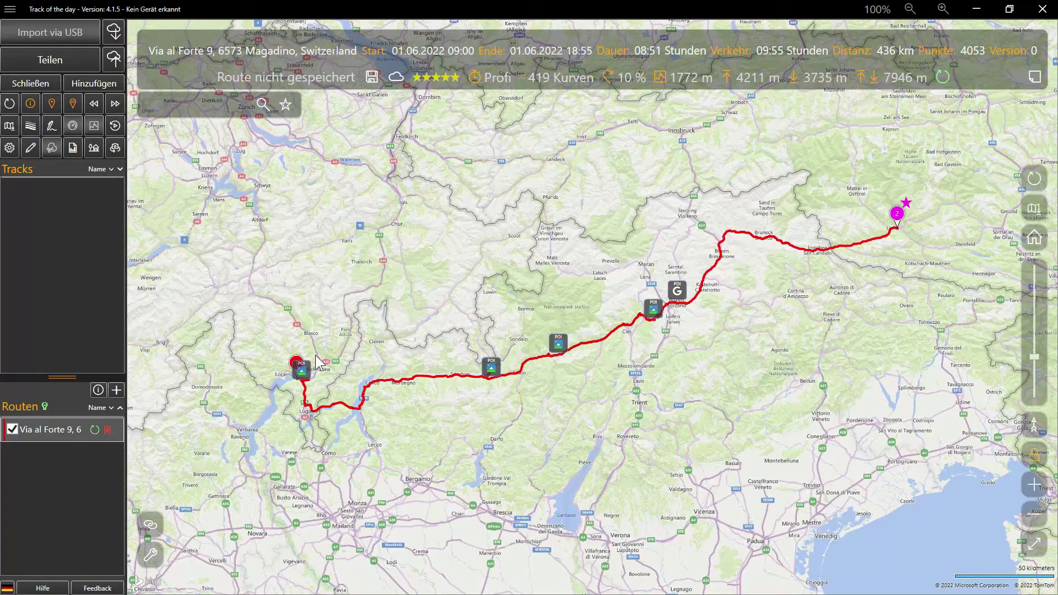
Insert the Rittner Seilbahn POI near Bozen into the route as a via point.
scroll(696, 294, "up", 5)
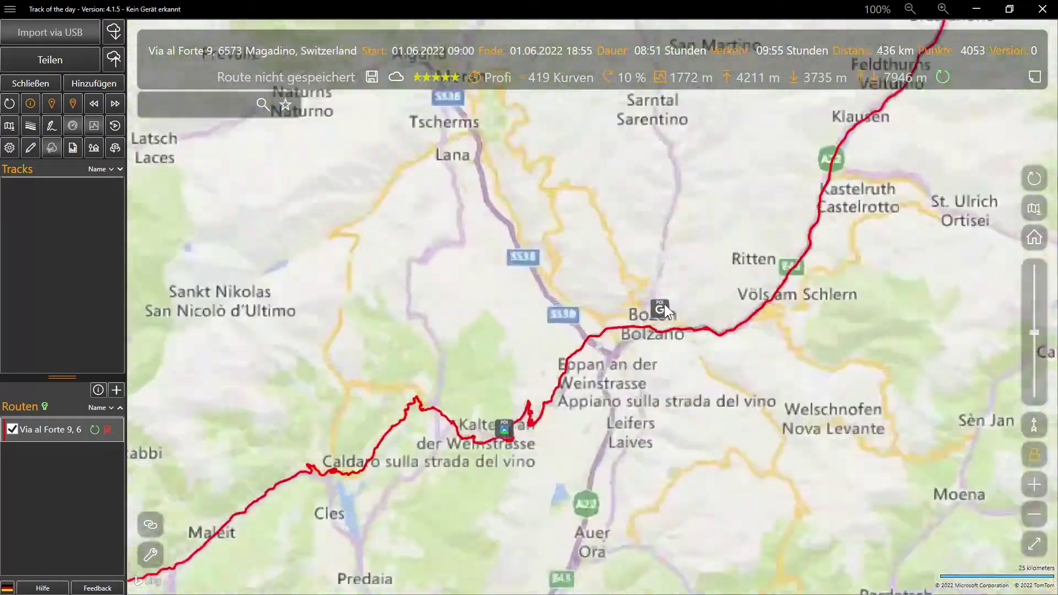
scroll(662, 319, "up", 4)
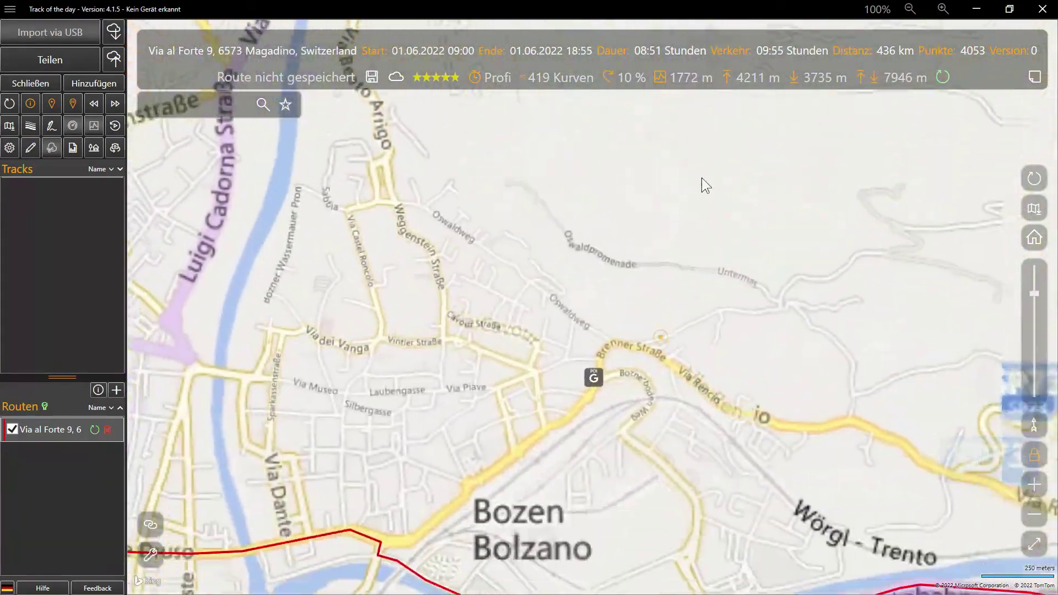
left_click(610, 302)
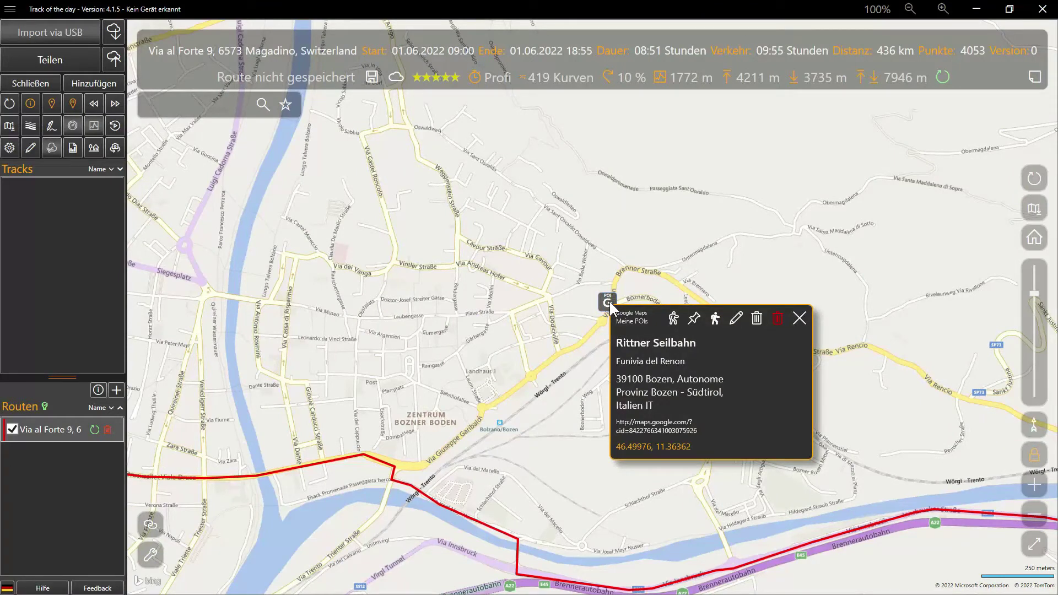
left_click(693, 318)
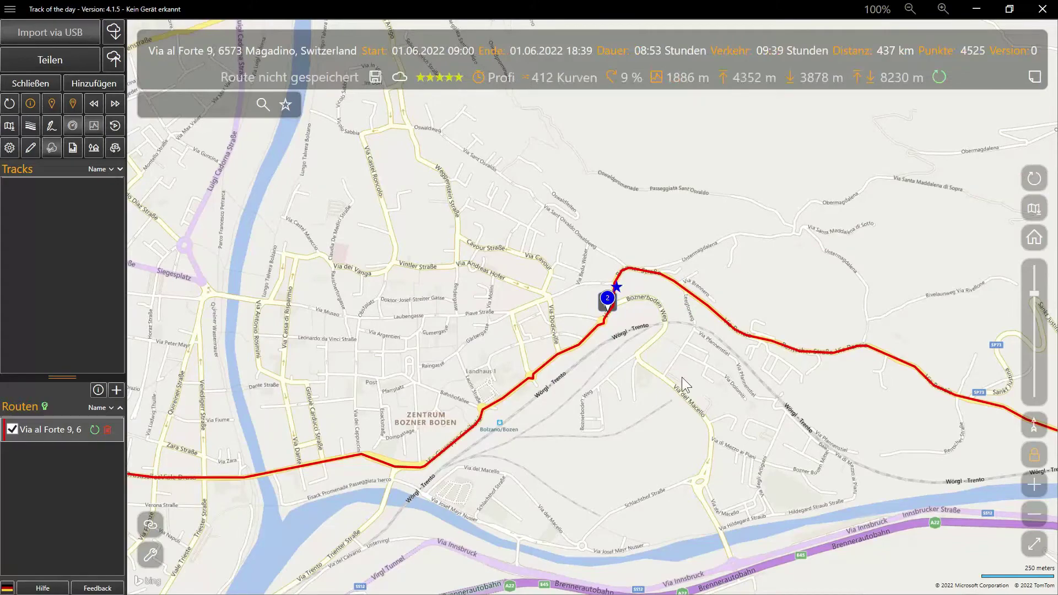
Inspect the route's course and the pass POIs along it from Bozen westward past Mendola and Ponte di Legno.
scroll(699, 430, "down", 5)
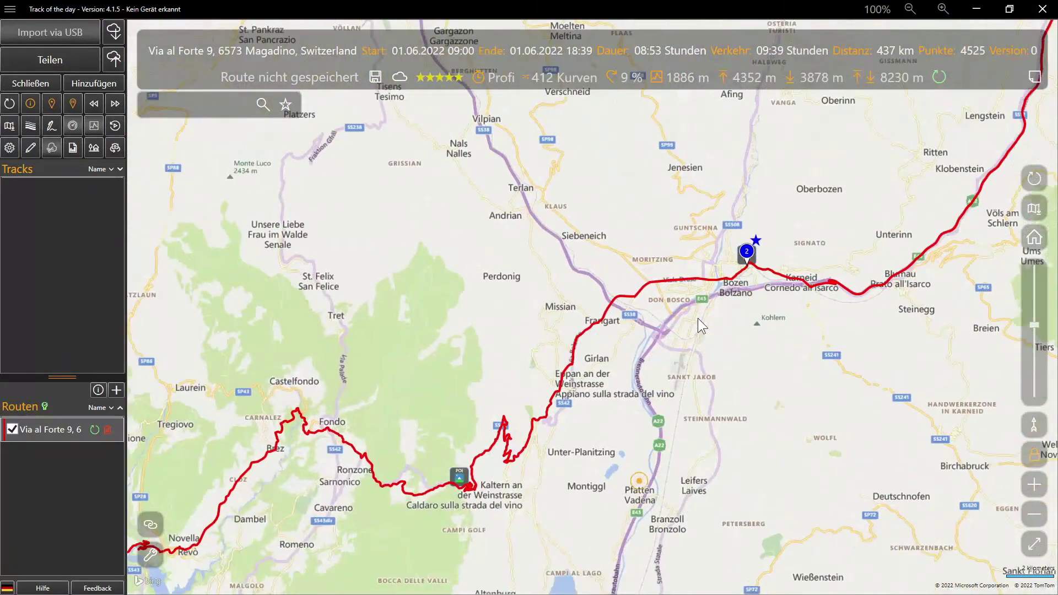
scroll(593, 397, "up", 5)
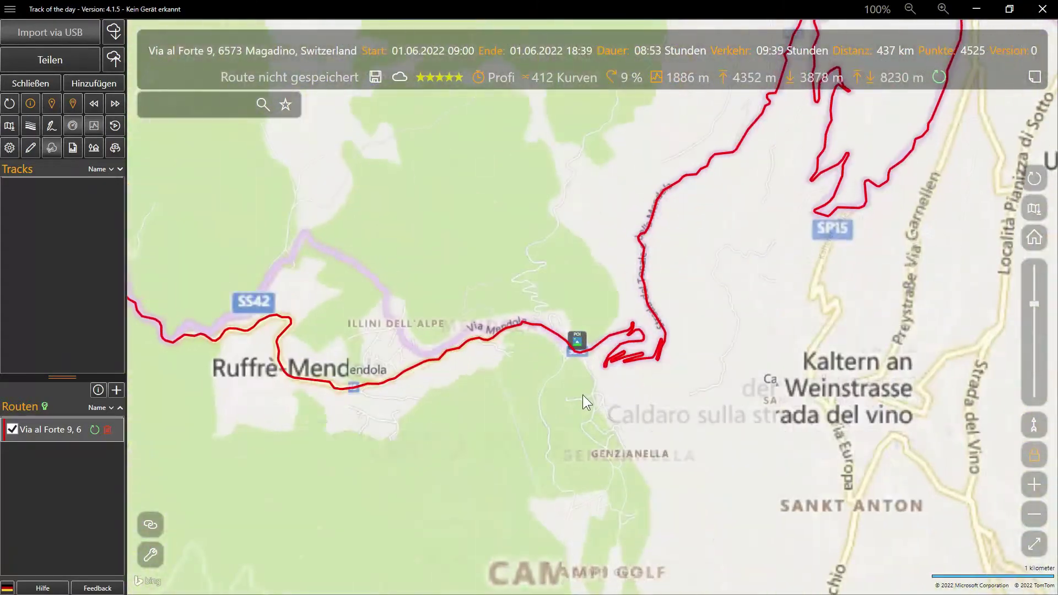
scroll(563, 319, "down", 4)
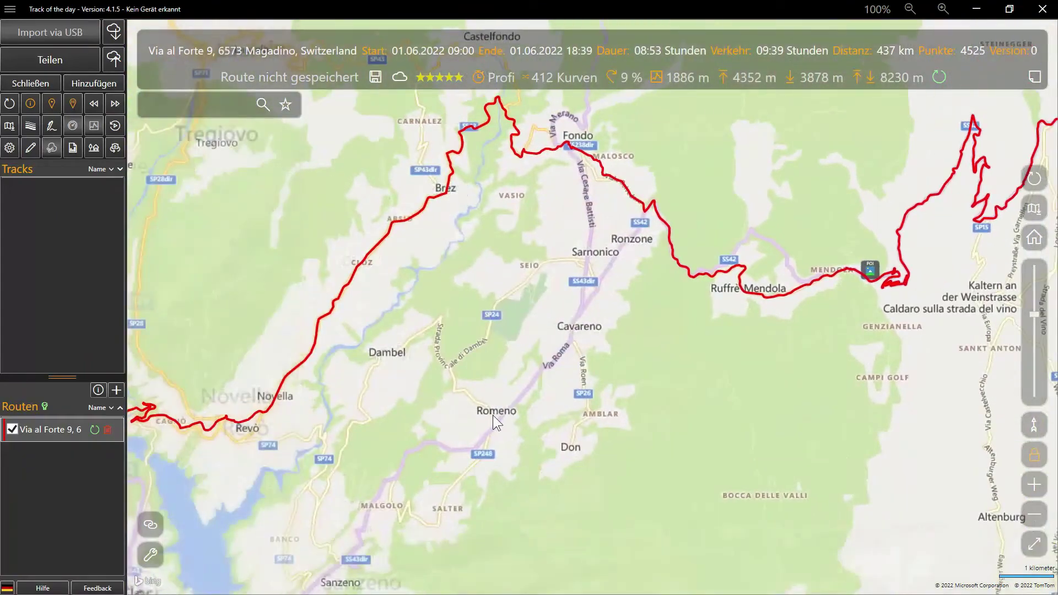
left_click_drag(493, 415, 755, 439)
left_click_drag(481, 457, 669, 273)
left_click_drag(396, 459, 648, 302)
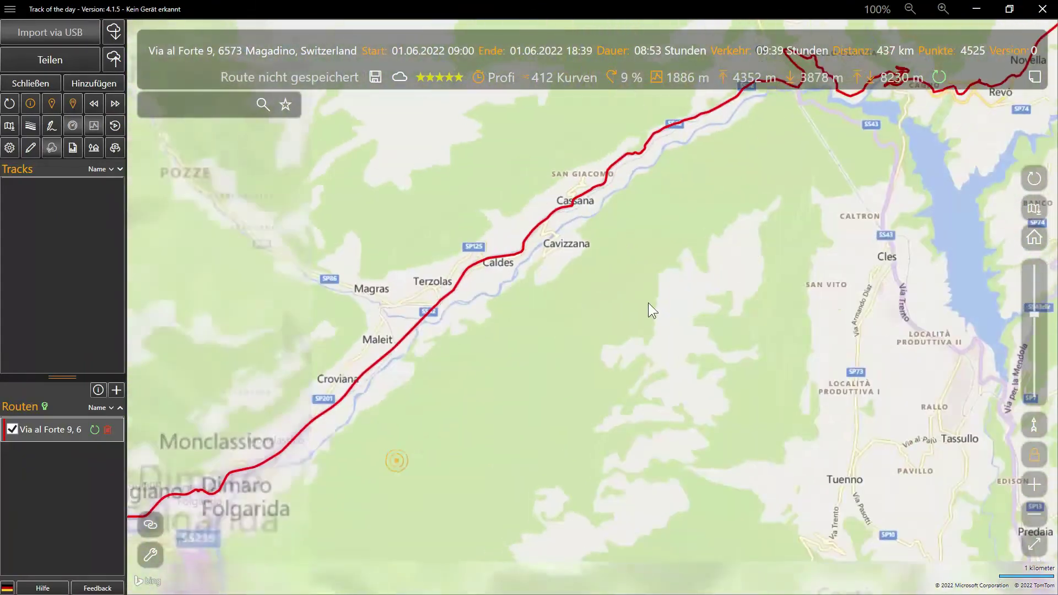
scroll(642, 307, "down", 4)
left_click_drag(499, 390, 585, 336)
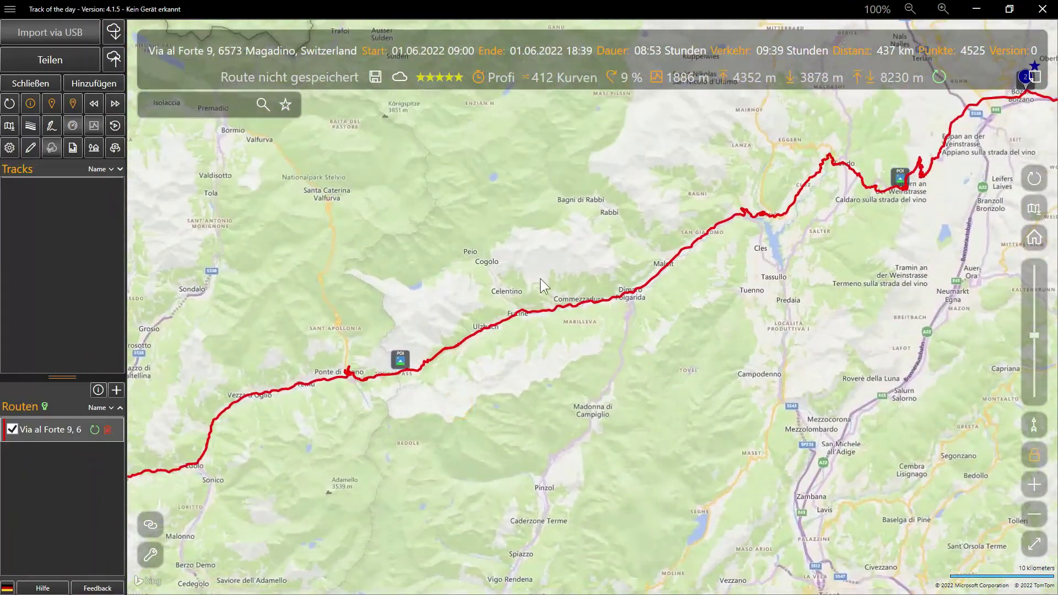
scroll(439, 235, "down", 3)
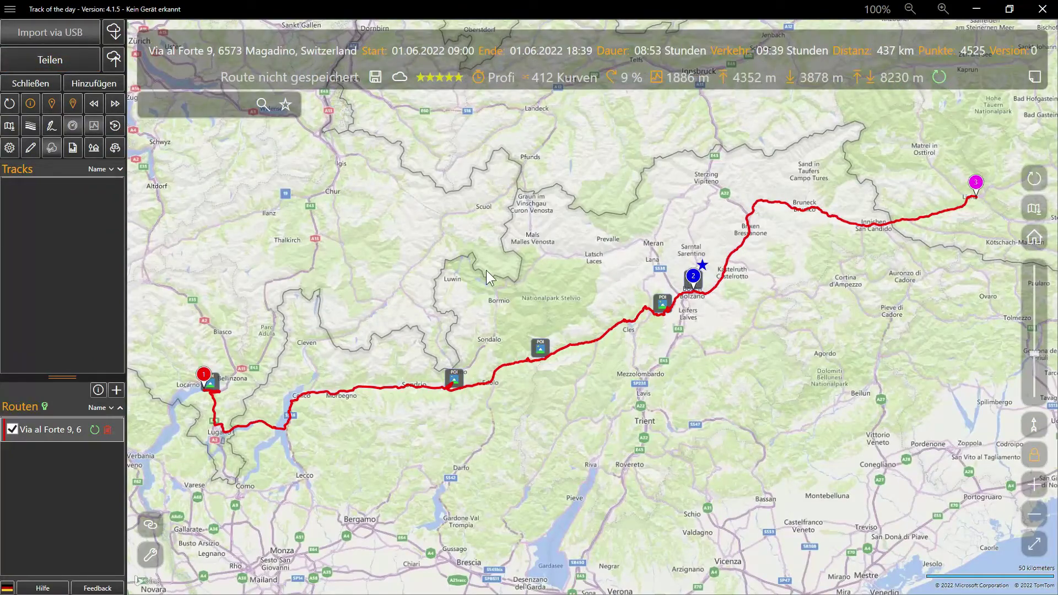
Share the route as a DOCX roadbook and review its waypoints and POI list in Word.
left_click(52, 58)
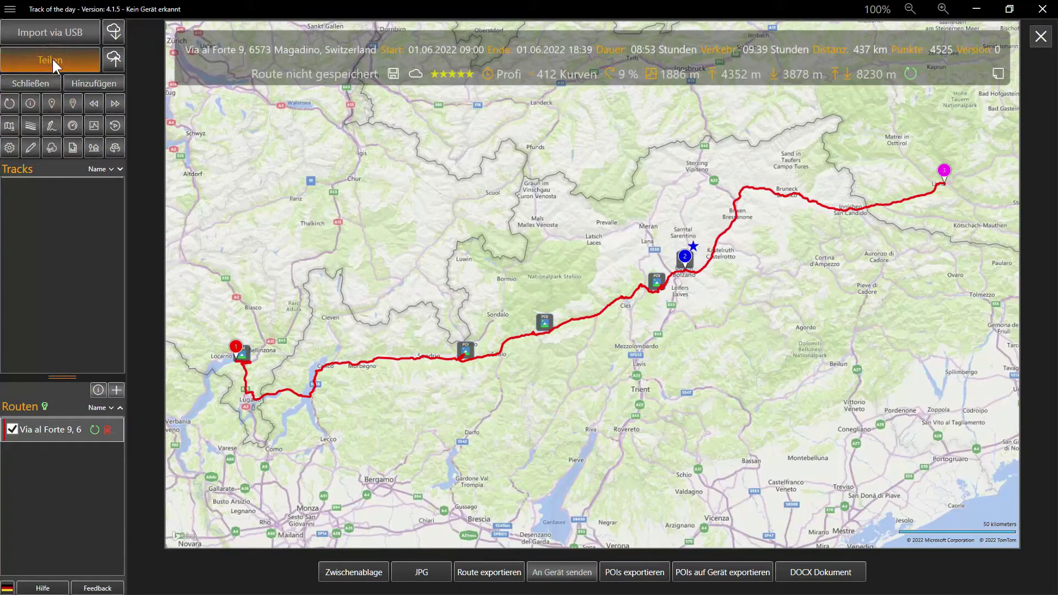
left_click(807, 573)
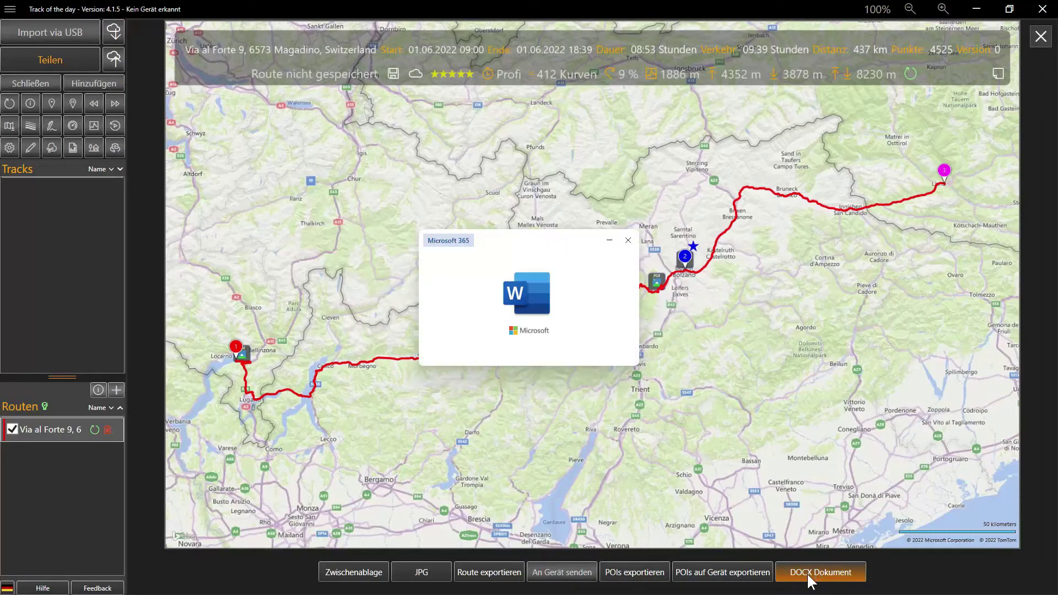
scroll(831, 385, "down", 3)
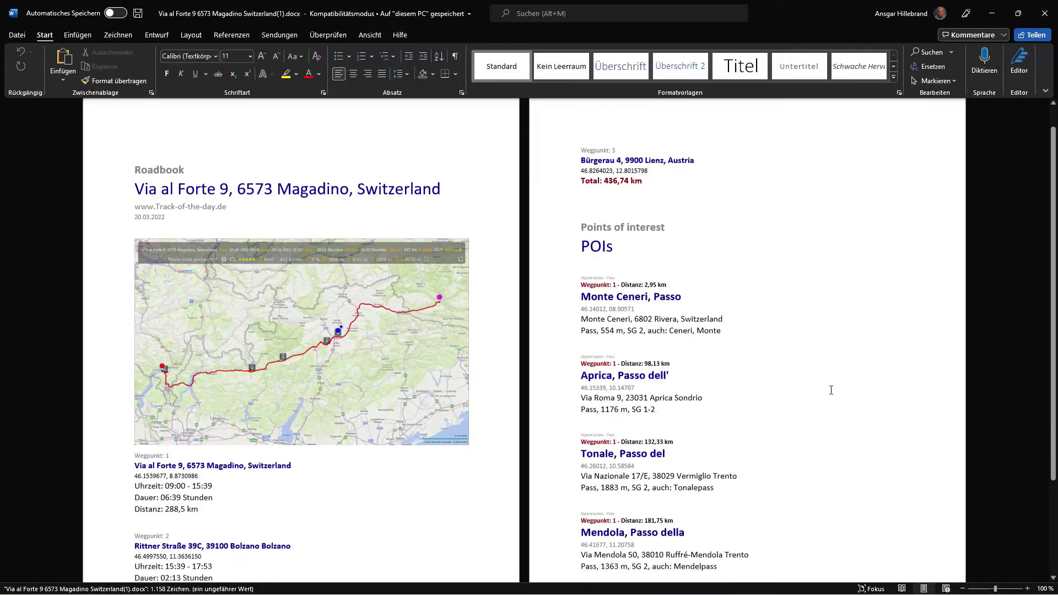
scroll(831, 390, "down", 2)
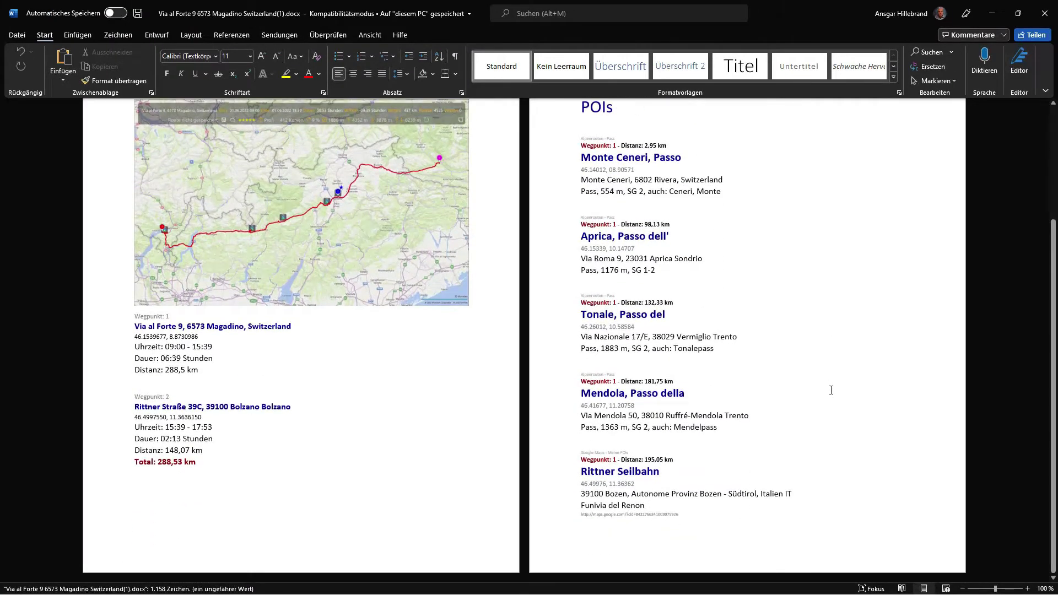
scroll(831, 390, "up", 1)
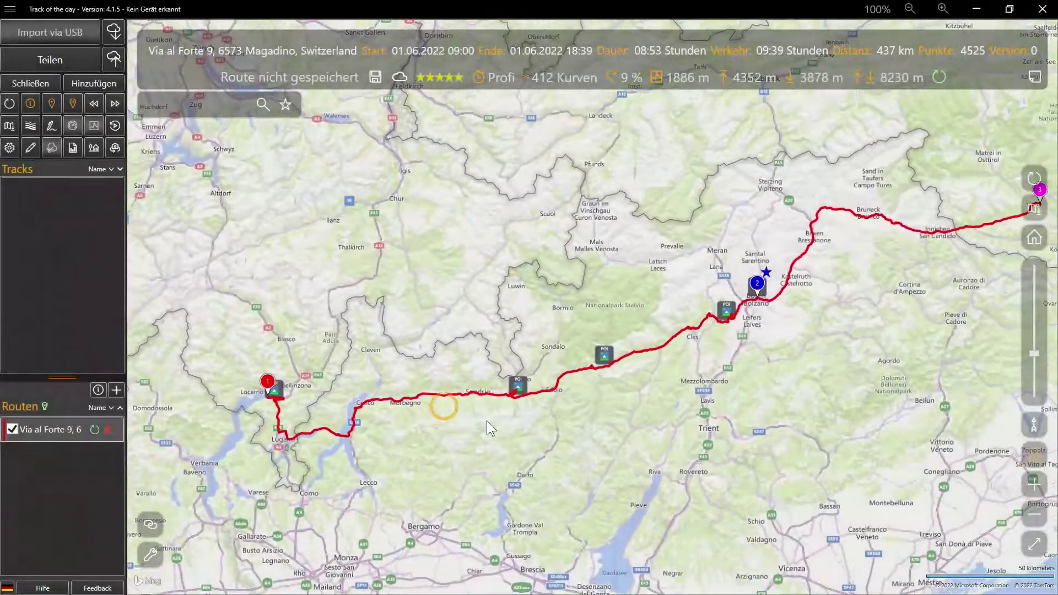
Examine how the route passes the Aprica POI and the route as a whole on the map.
scroll(461, 422, "up", 2)
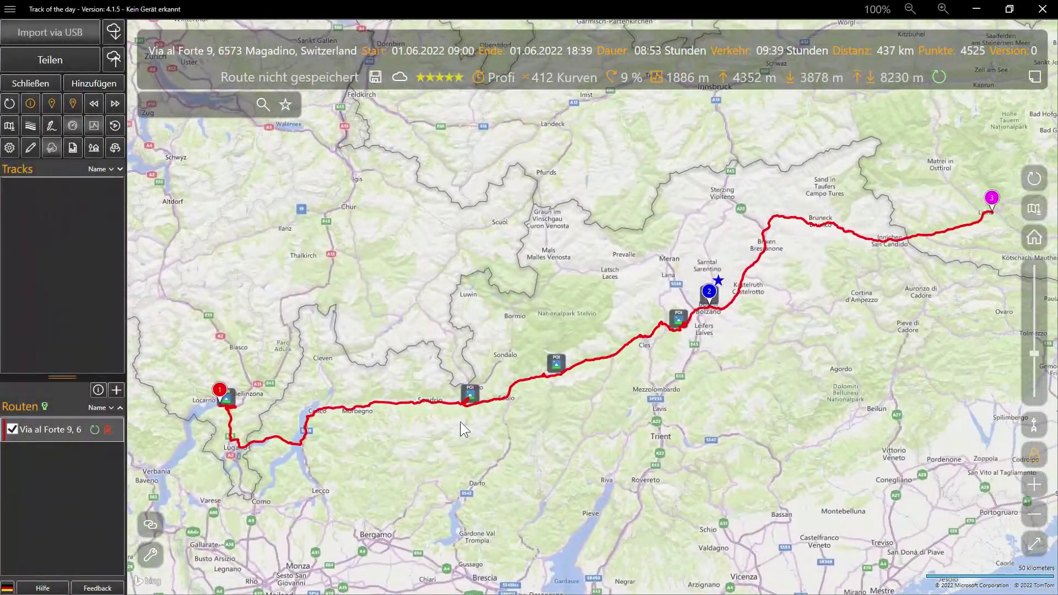
scroll(461, 422, "up", 2)
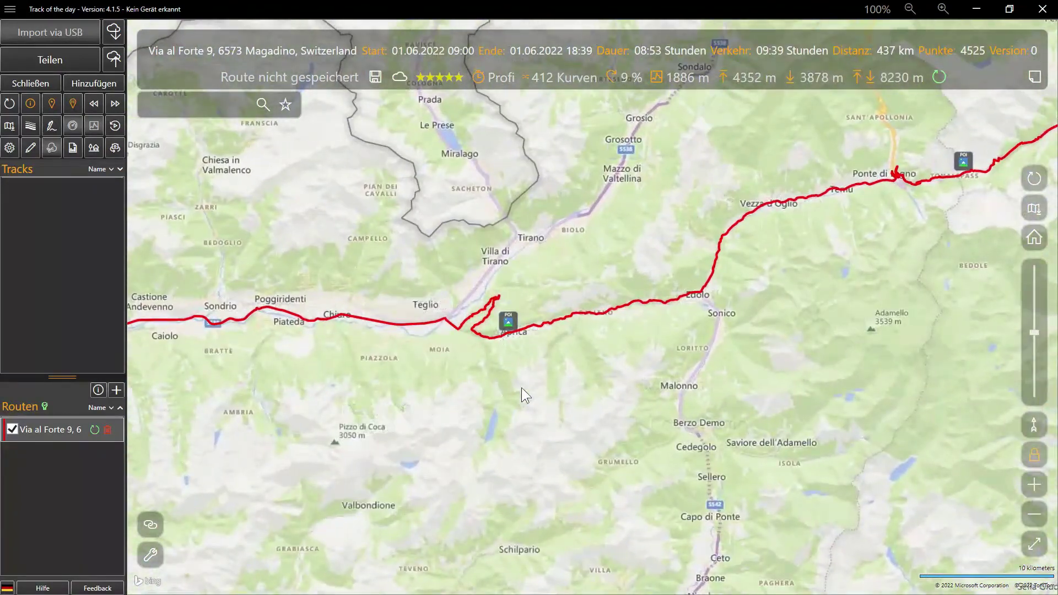
scroll(521, 368, "up", 2)
left_click_drag(497, 312, 484, 336)
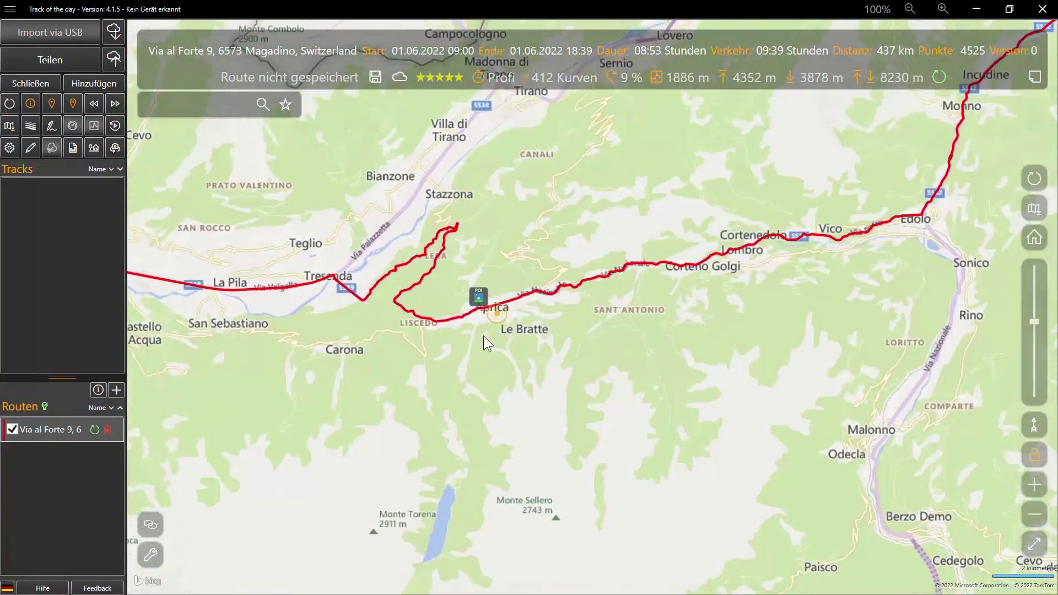
scroll(496, 339, "up", 1)
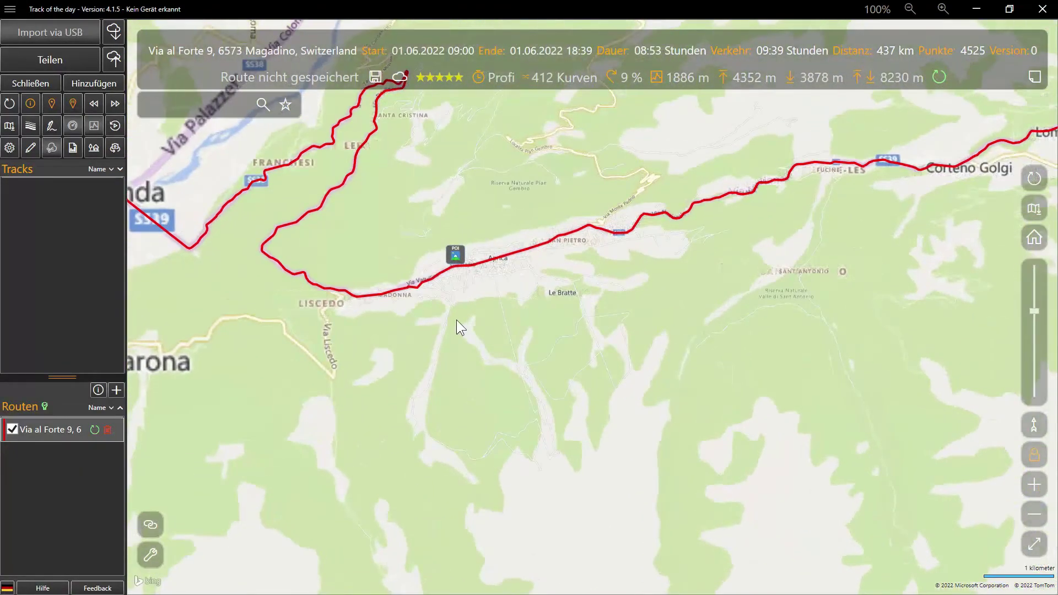
scroll(454, 318, "down", 3)
left_click_drag(807, 281, 568, 443)
left_click_drag(957, 317, 689, 375)
scroll(689, 374, "down", 3)
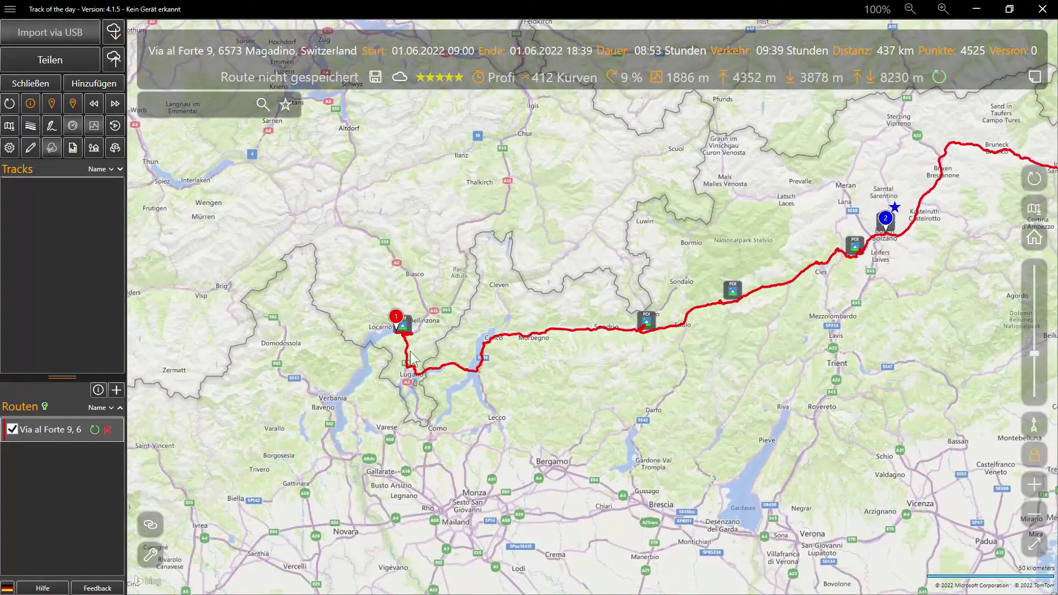
Edit the route, trying calculated alternatives 2/3 and 3/3 for the first leg and 2/3 for the leg from Wegpunkt 2.
double_click(60, 426)
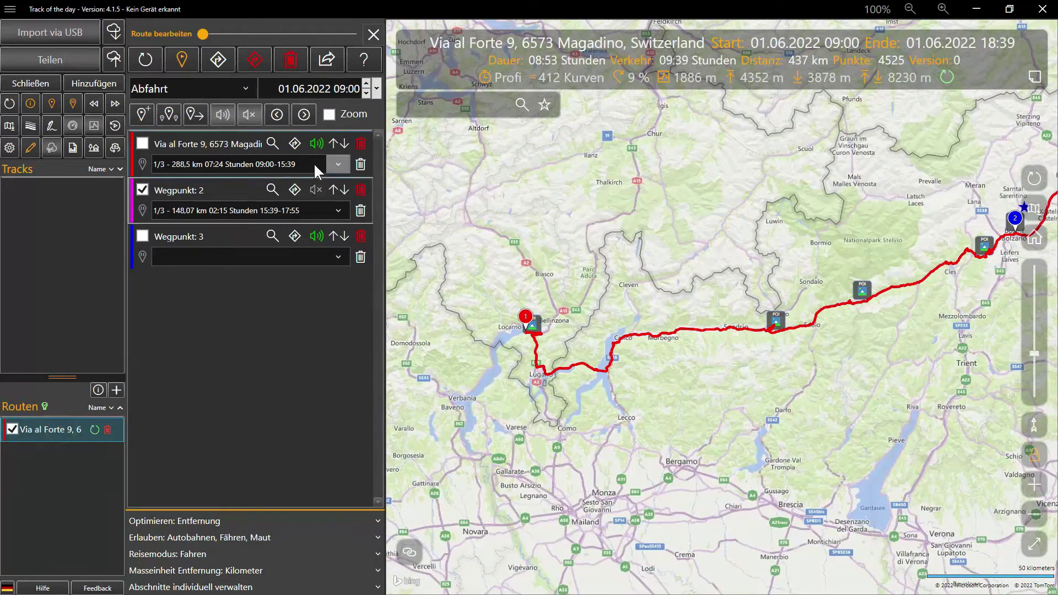
left_click(333, 158)
left_click(276, 188)
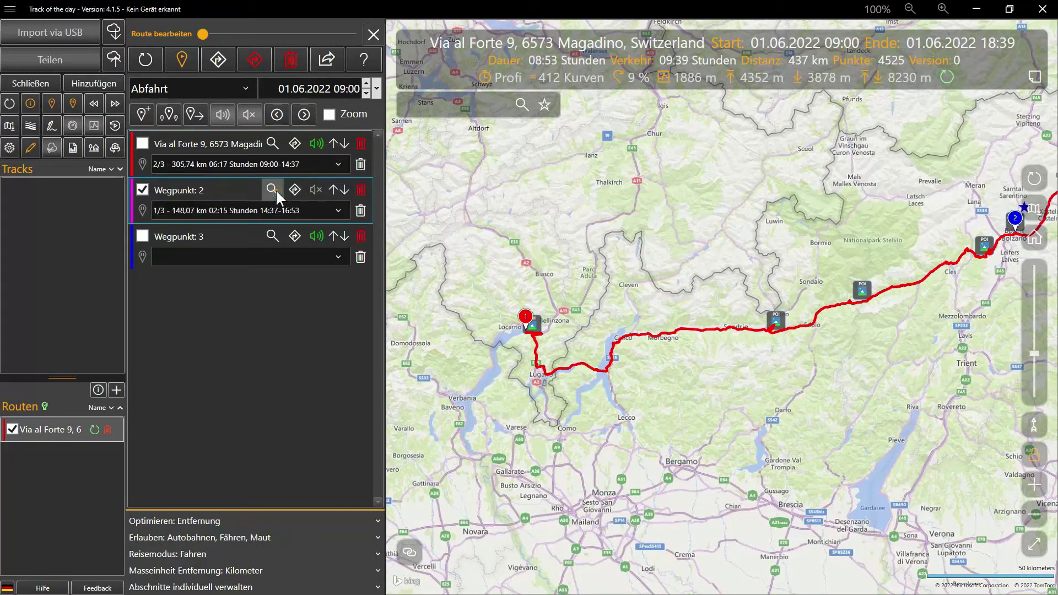
left_click(340, 164)
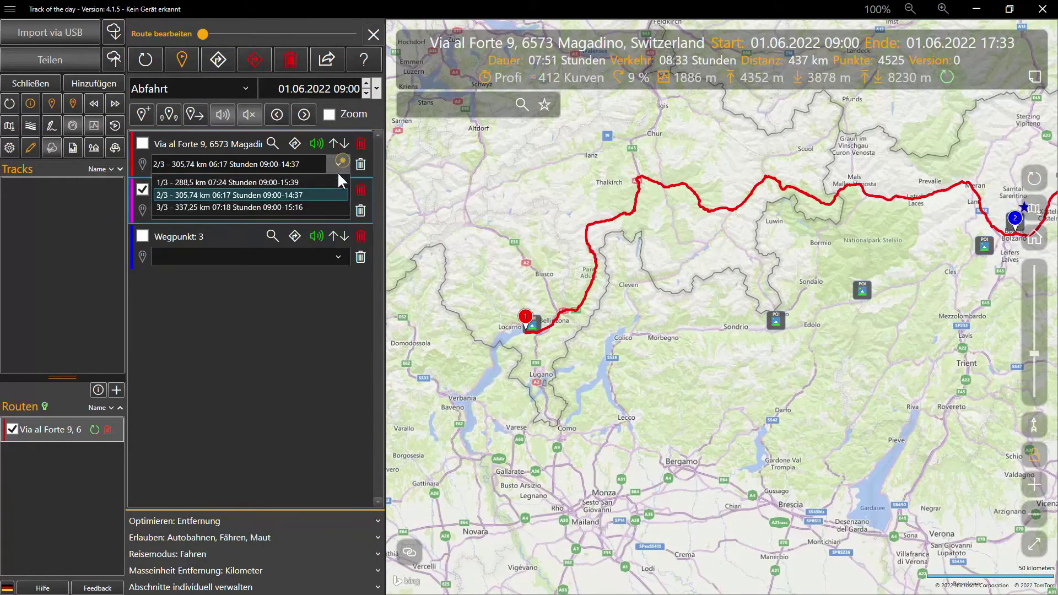
left_click(329, 203)
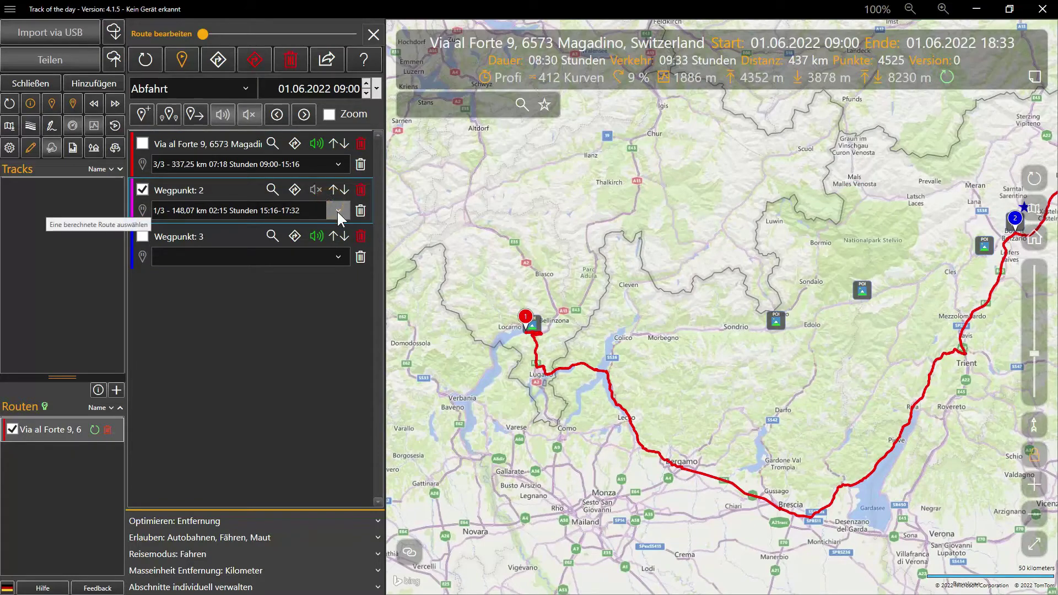
left_click(337, 212)
left_click(325, 238)
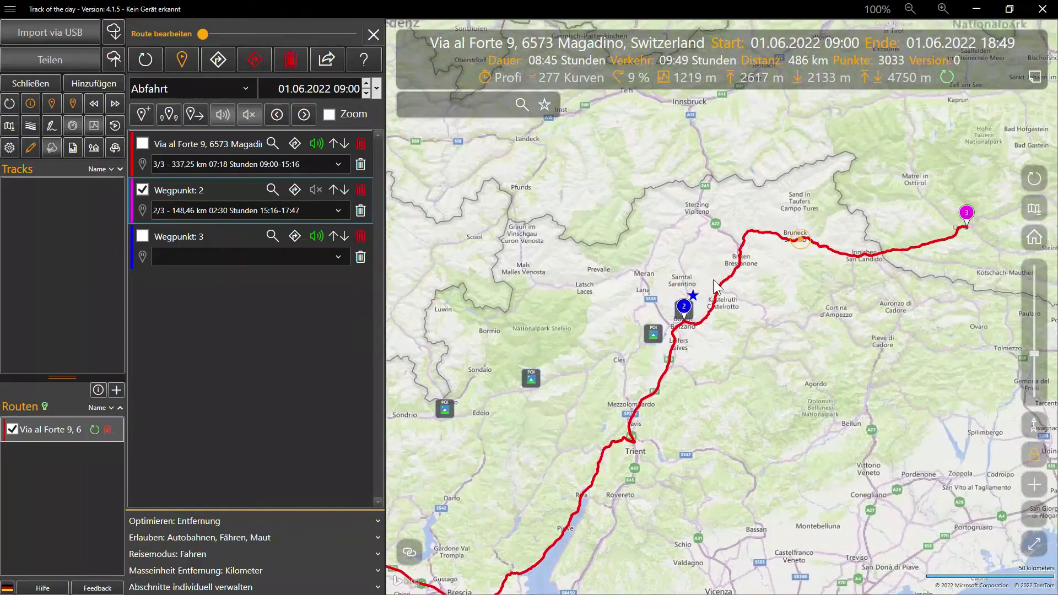
Select calculated alternative 1/3 again for both route legs and close the route editor.
left_click(336, 164)
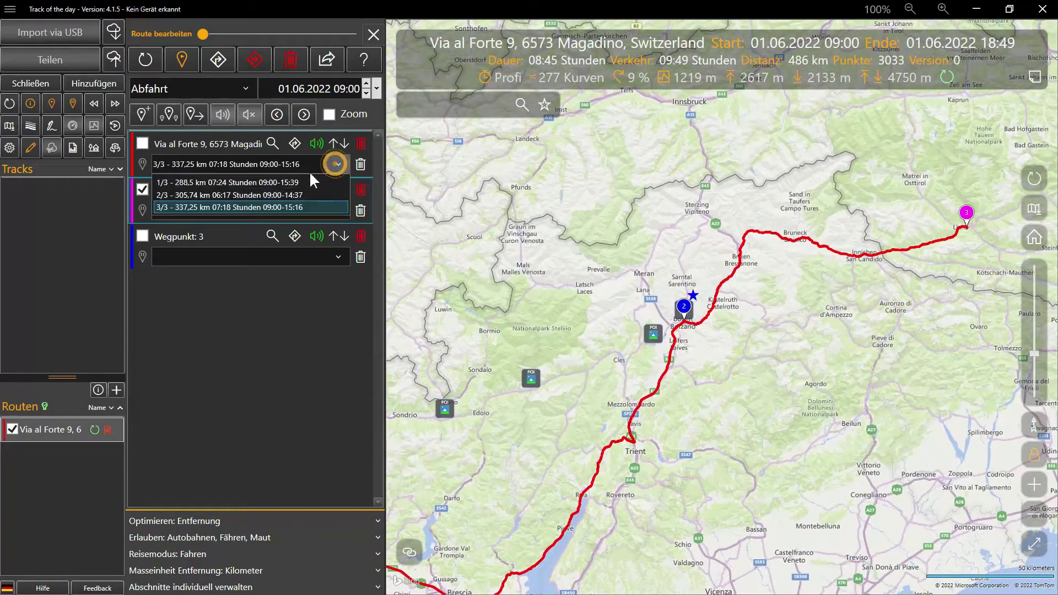
left_click(304, 178)
left_click(325, 208)
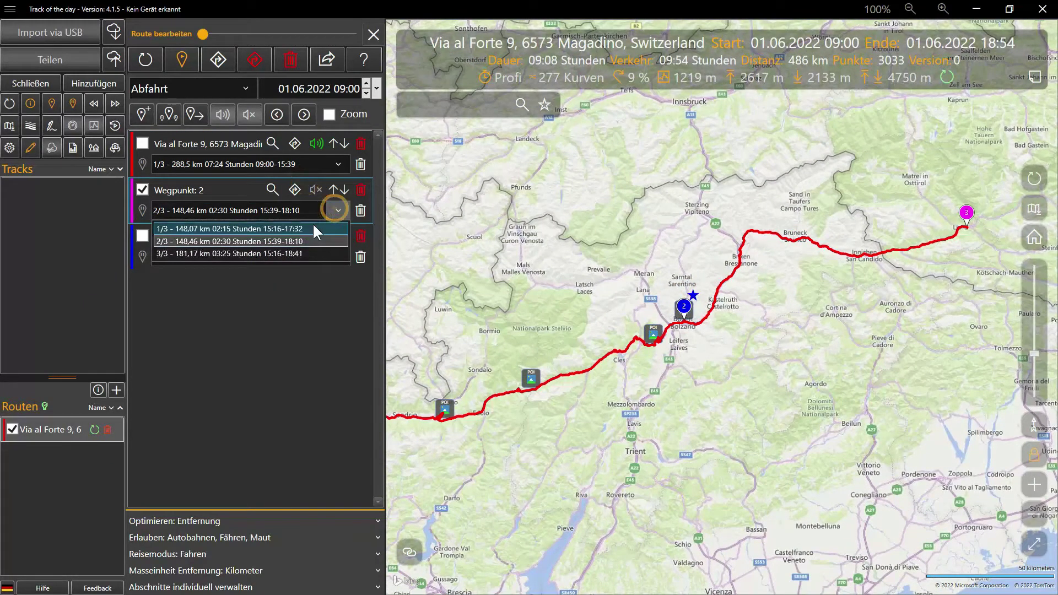
left_click(312, 222)
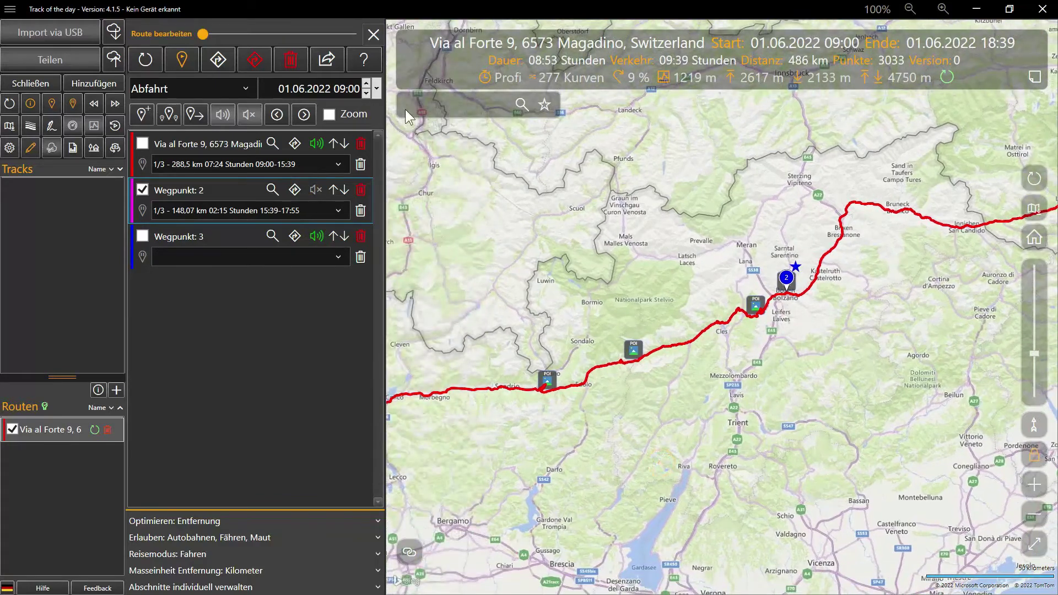
left_click(373, 35)
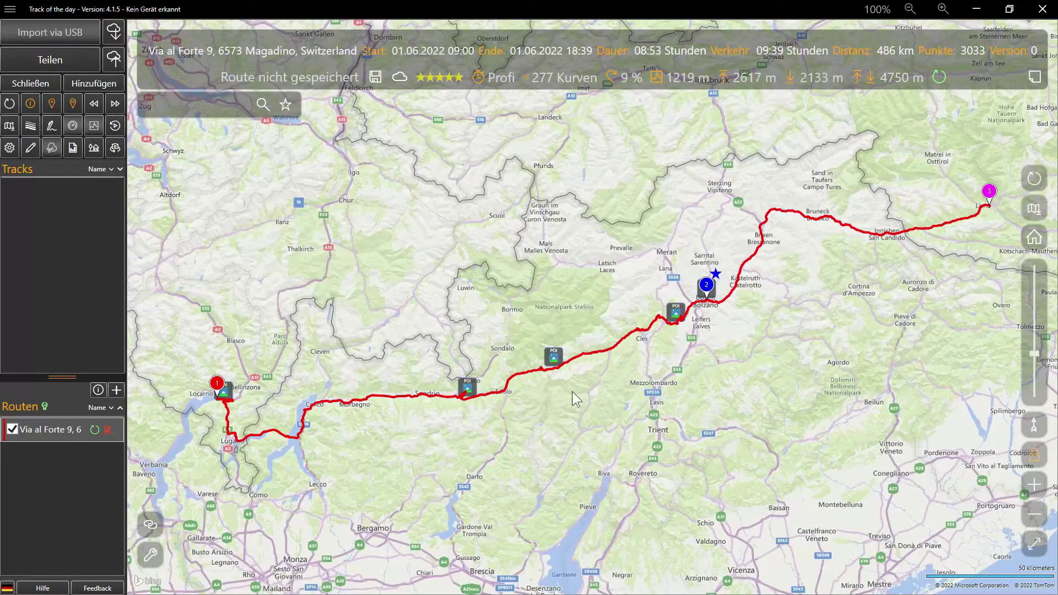
Refine the route with 29 Via-Punkte (Garmin, BMW Navigator, TomTom).
right_click(619, 382)
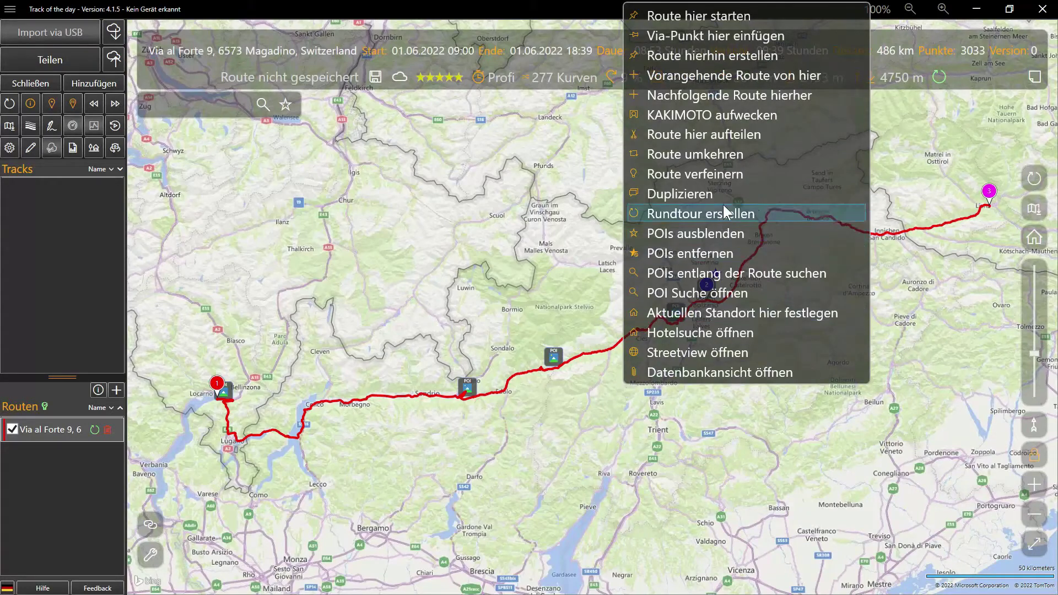
left_click(755, 173)
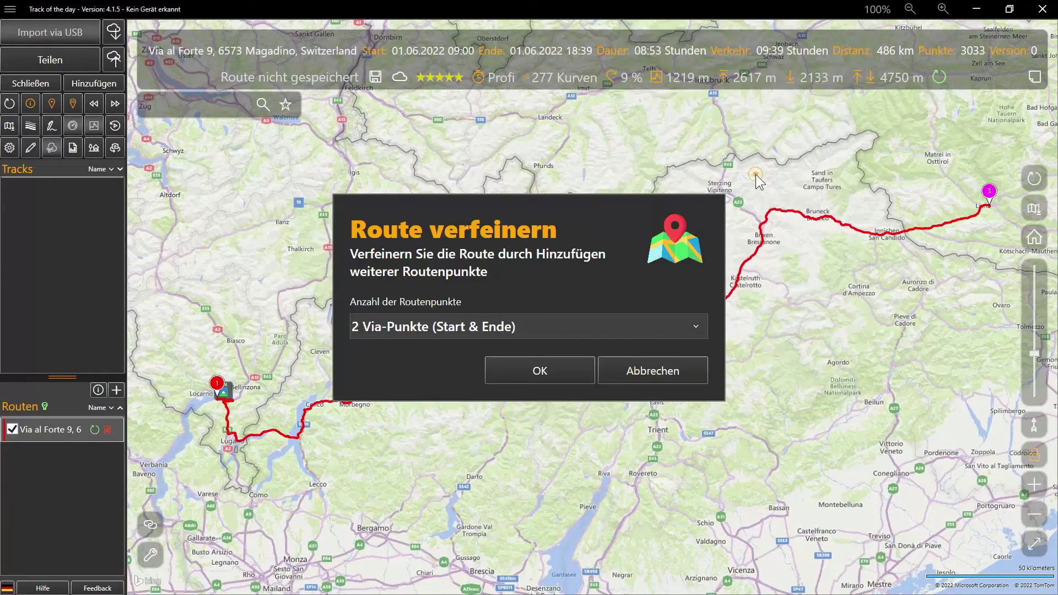
left_click(636, 321)
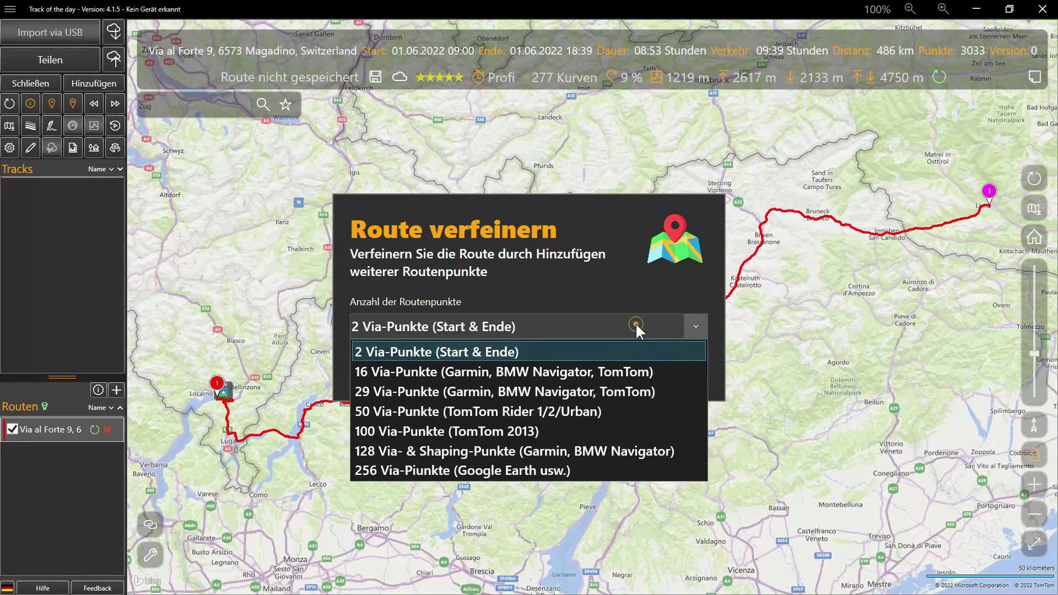
left_click(537, 395)
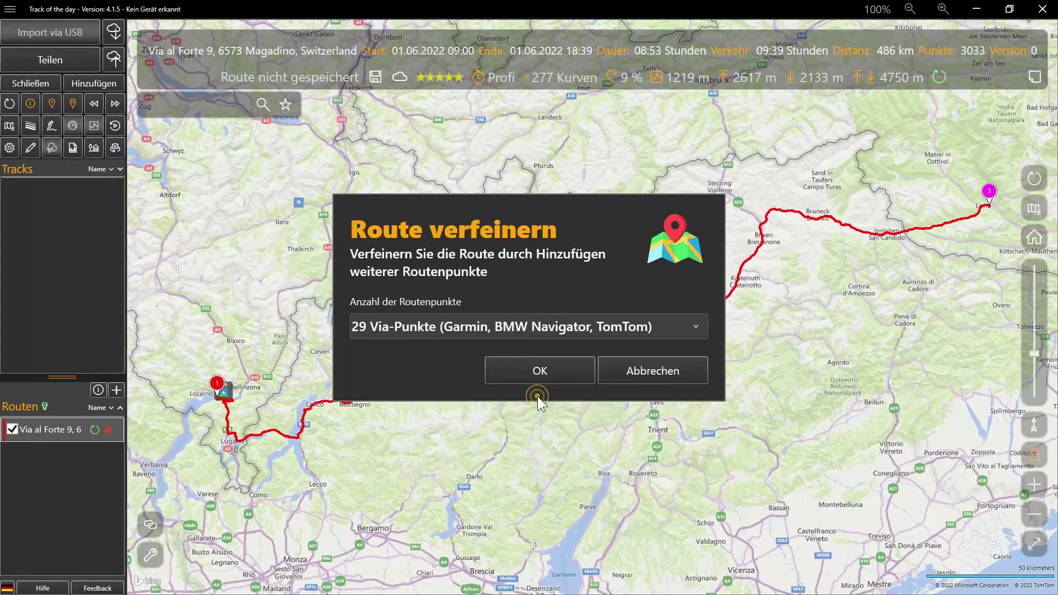
left_click(547, 375)
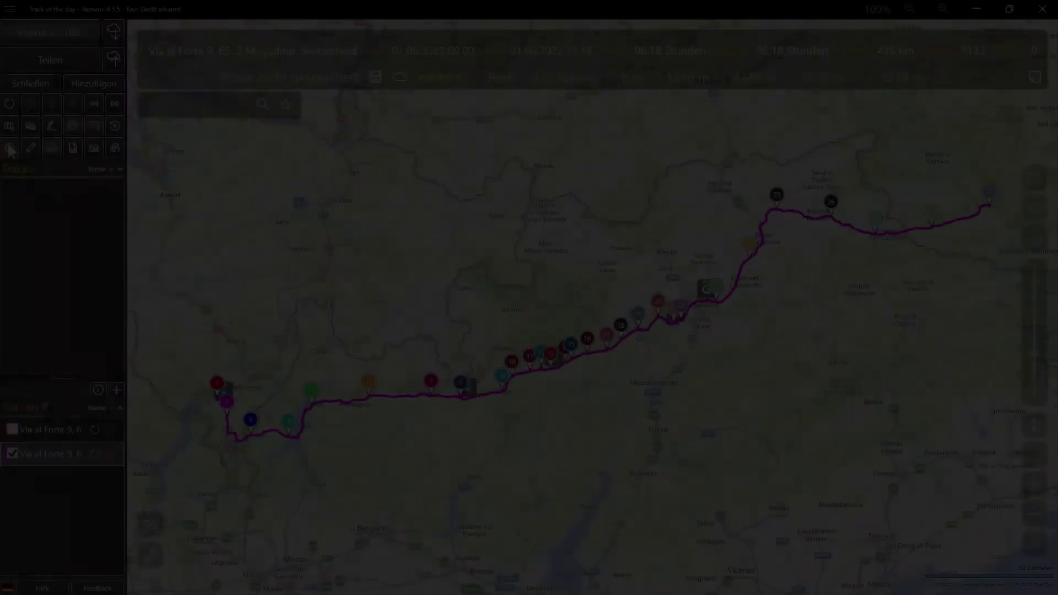
Set the Shaping Points option in the settings to AUTO – AutoShaping verwenden (Garmin-Geräte).
left_click(9, 148)
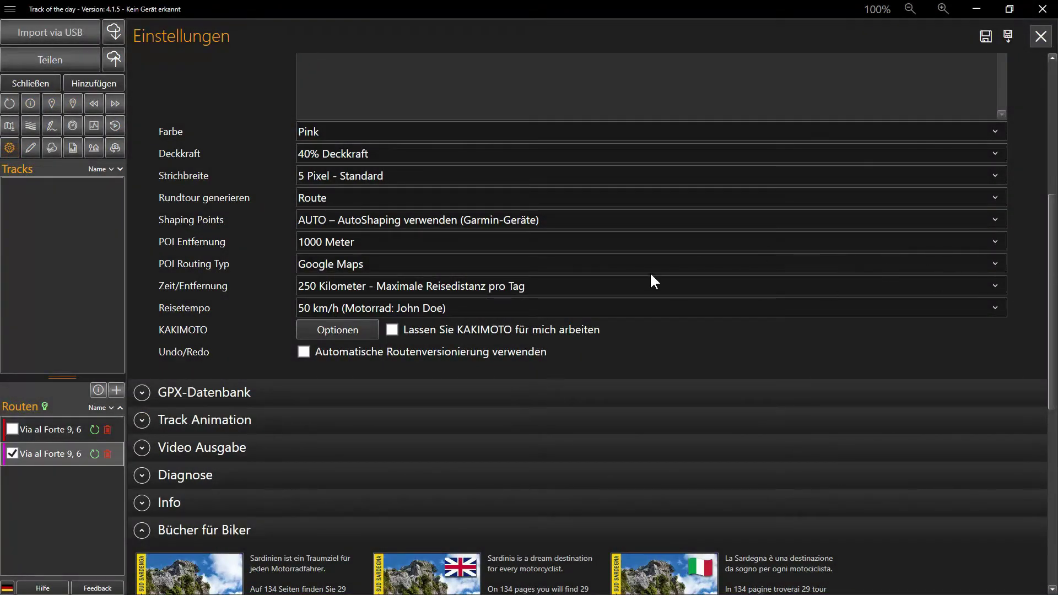
left_click(426, 220)
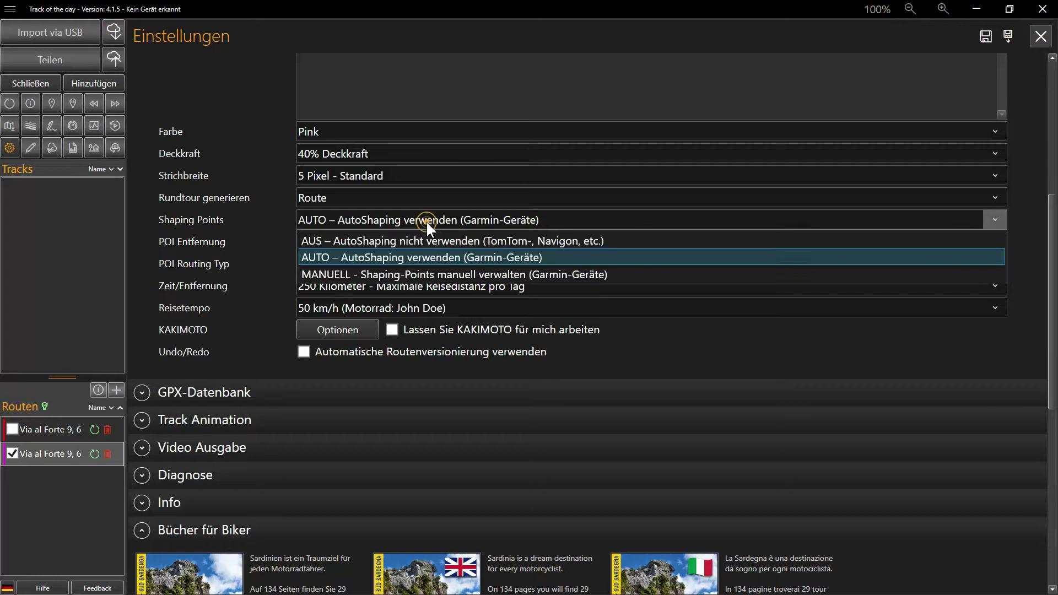
left_click(354, 256)
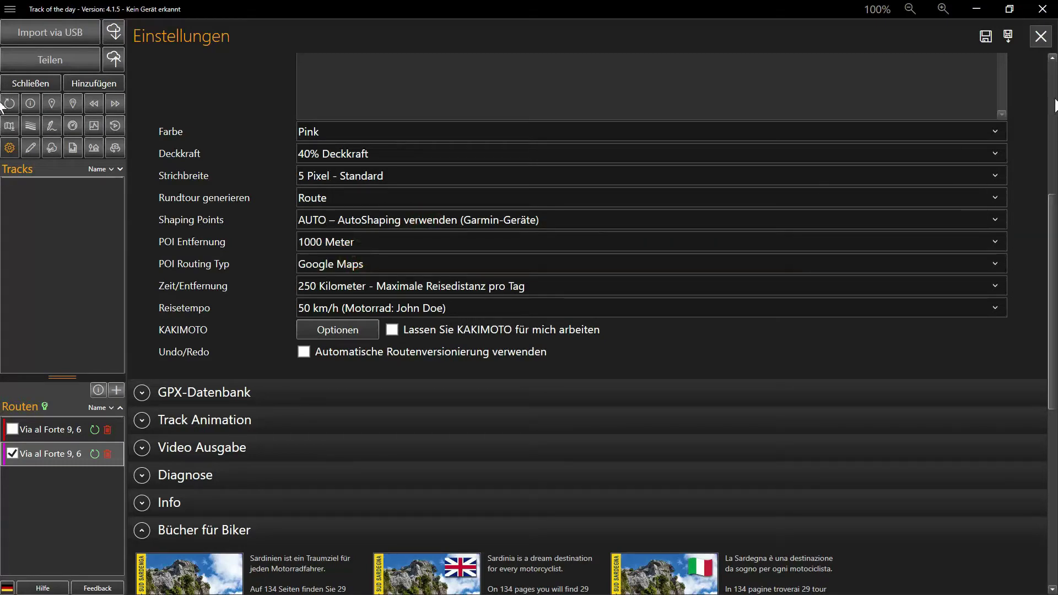
left_click(1040, 35)
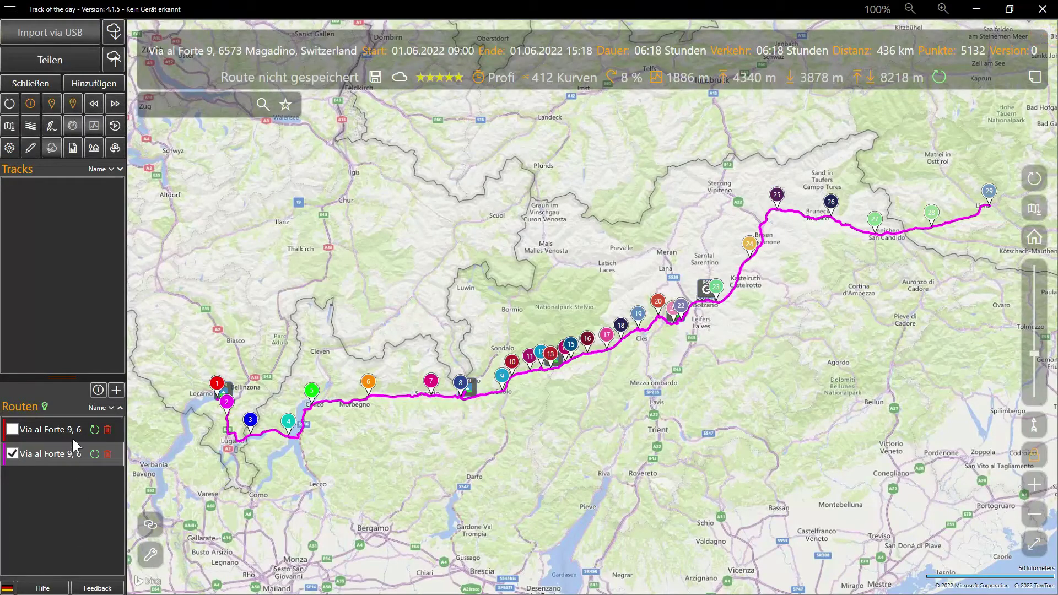
Edit the route and turn Wegpunkt 13 near the Tonalpass into an announced waypoint.
left_click(30, 147)
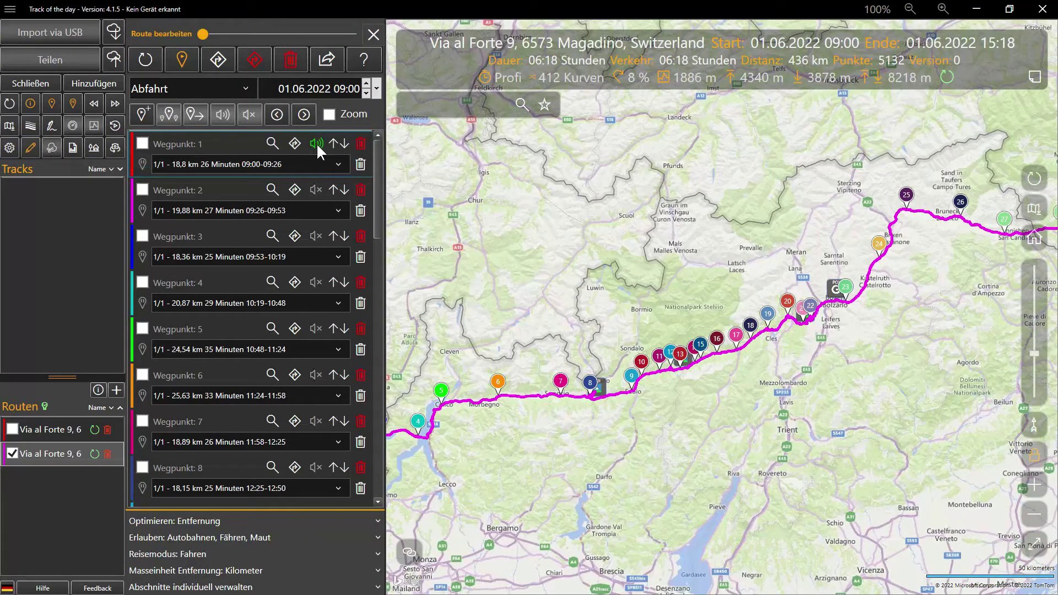
left_click_drag(378, 170, 376, 482)
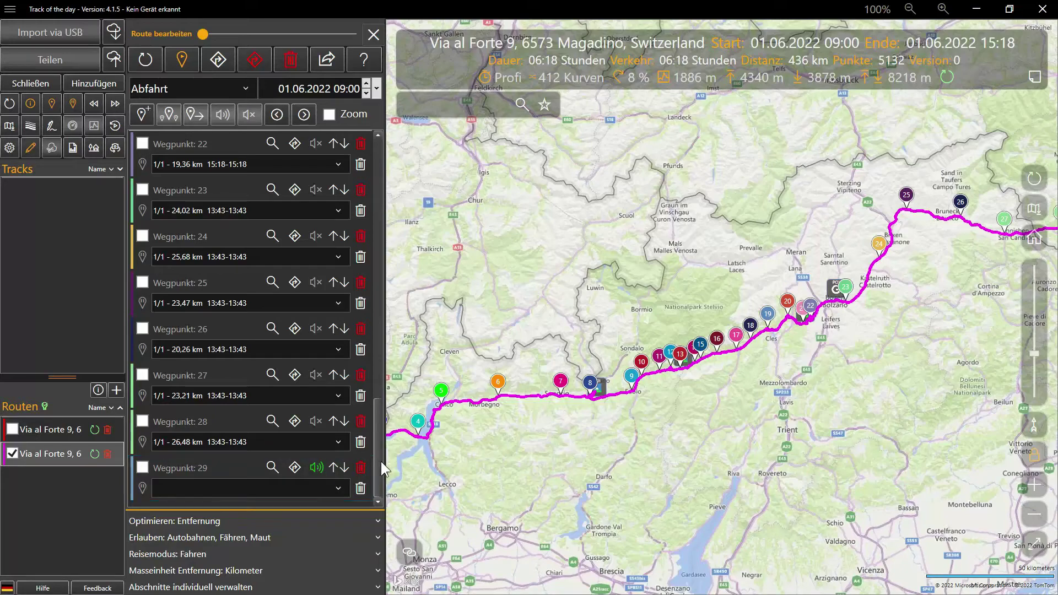
left_click_drag(381, 461, 380, 386)
left_click_drag(380, 386, 378, 331)
scroll(629, 372, "up", 2)
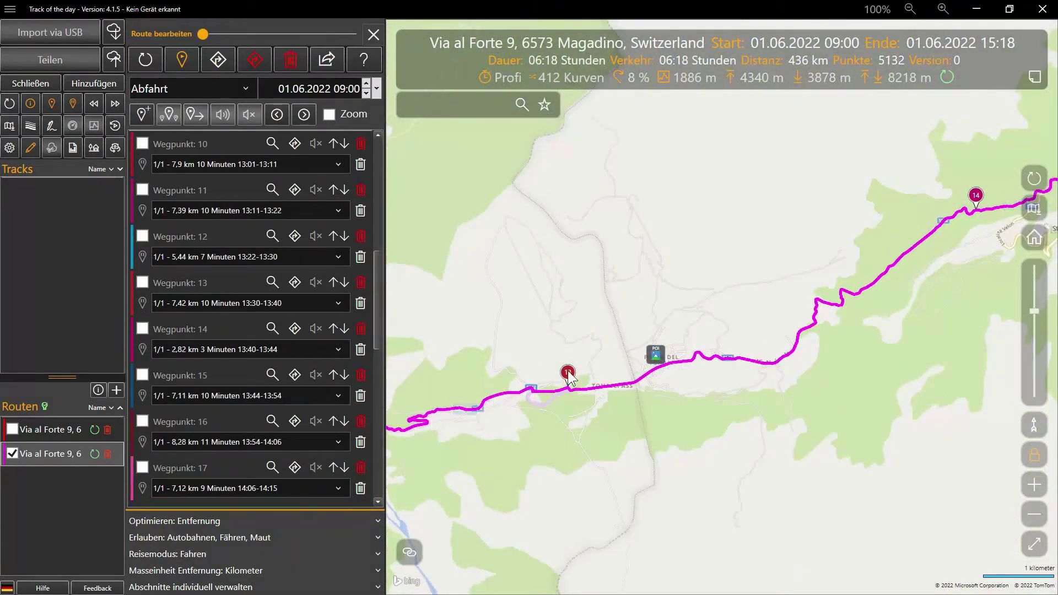
left_click(568, 374)
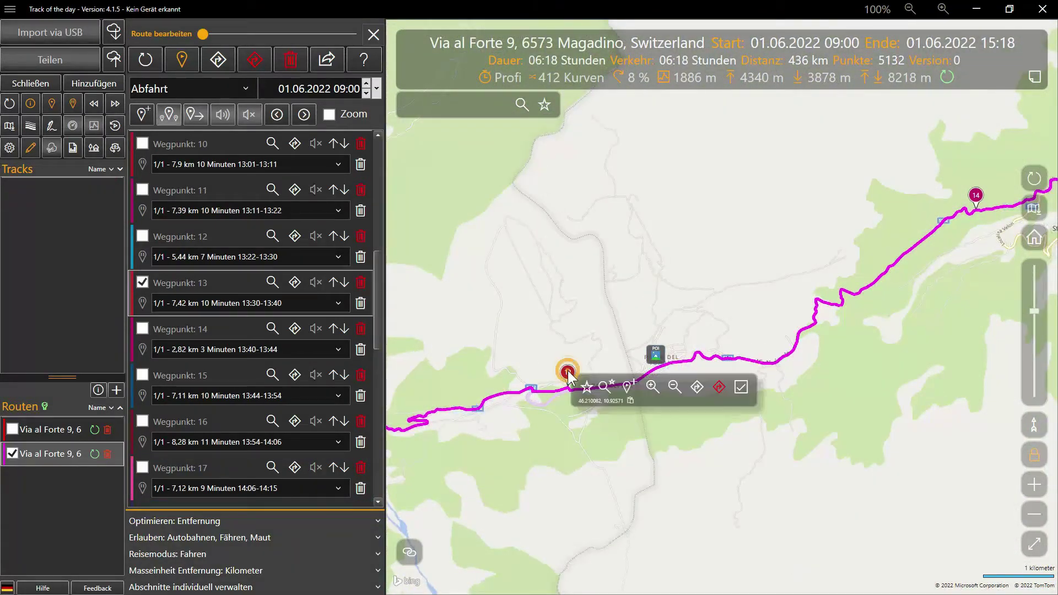
left_click(698, 387)
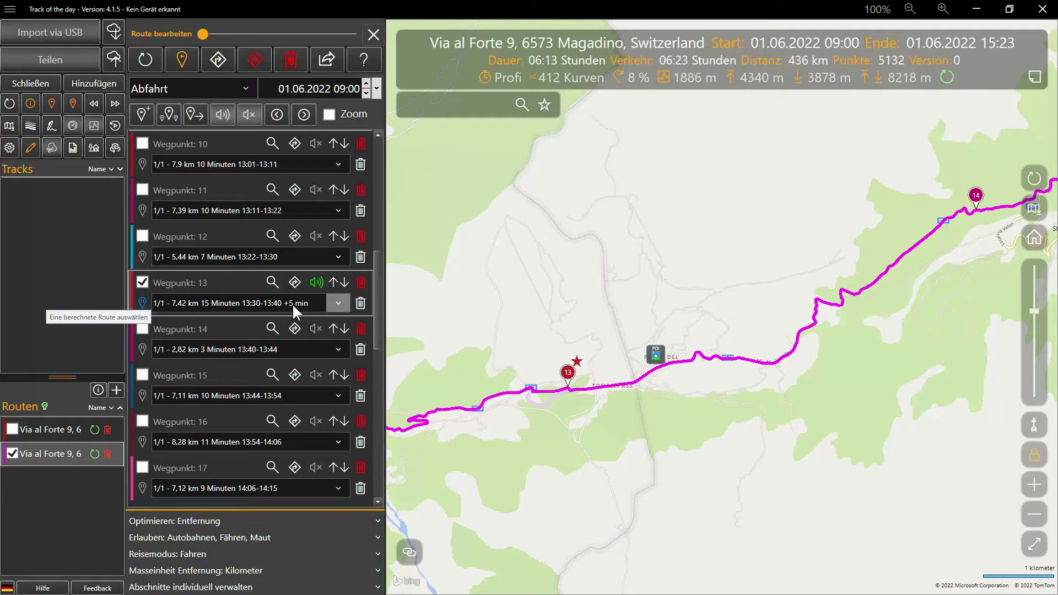
Add a 120-minute pause at Wegpunkt 13 and close the route editor.
left_click(143, 303)
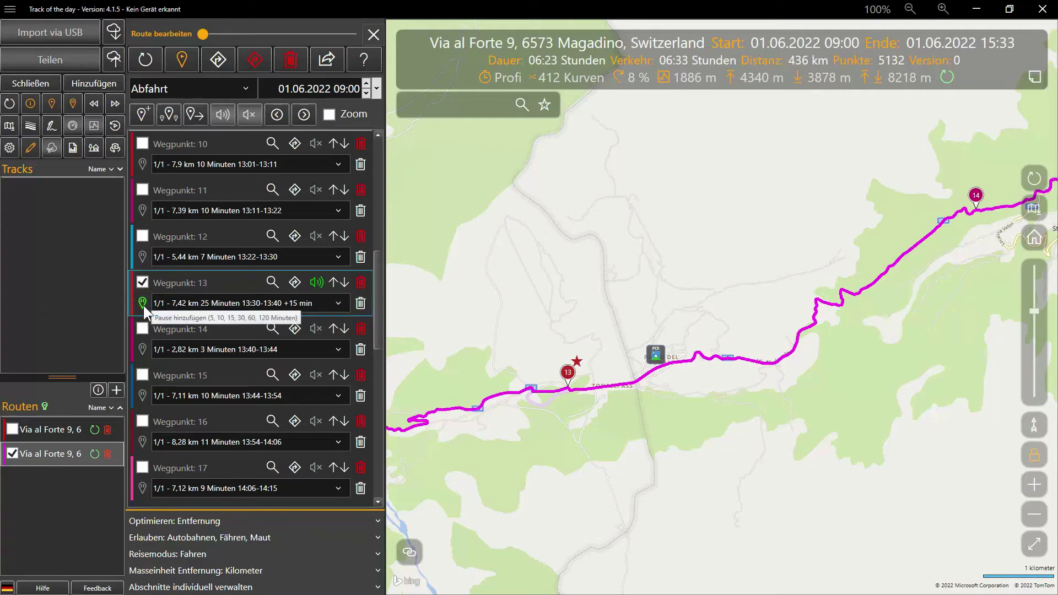
left_click(141, 303)
left_click(140, 303)
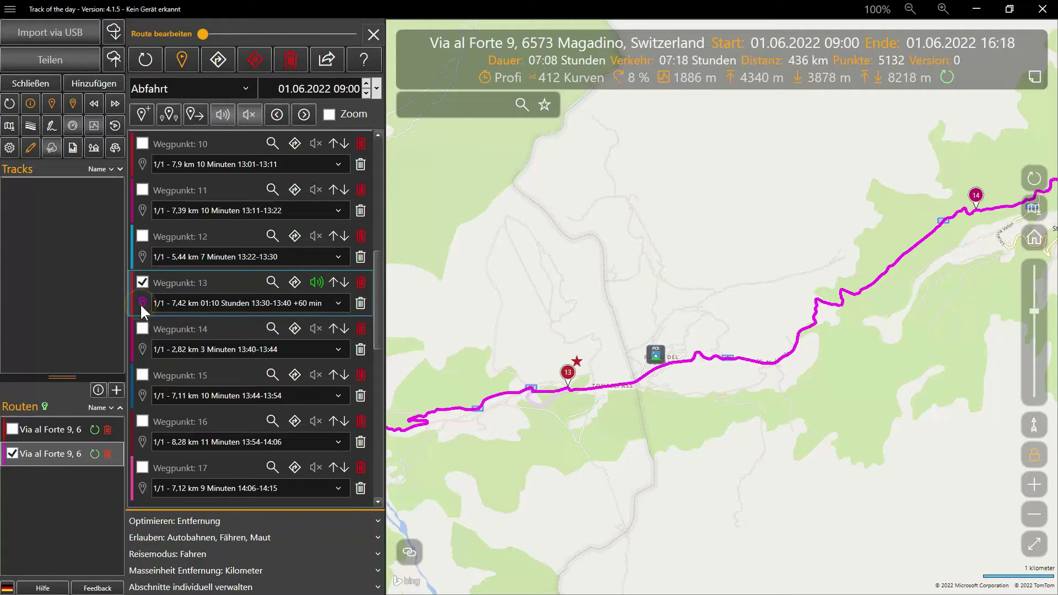
left_click(140, 303)
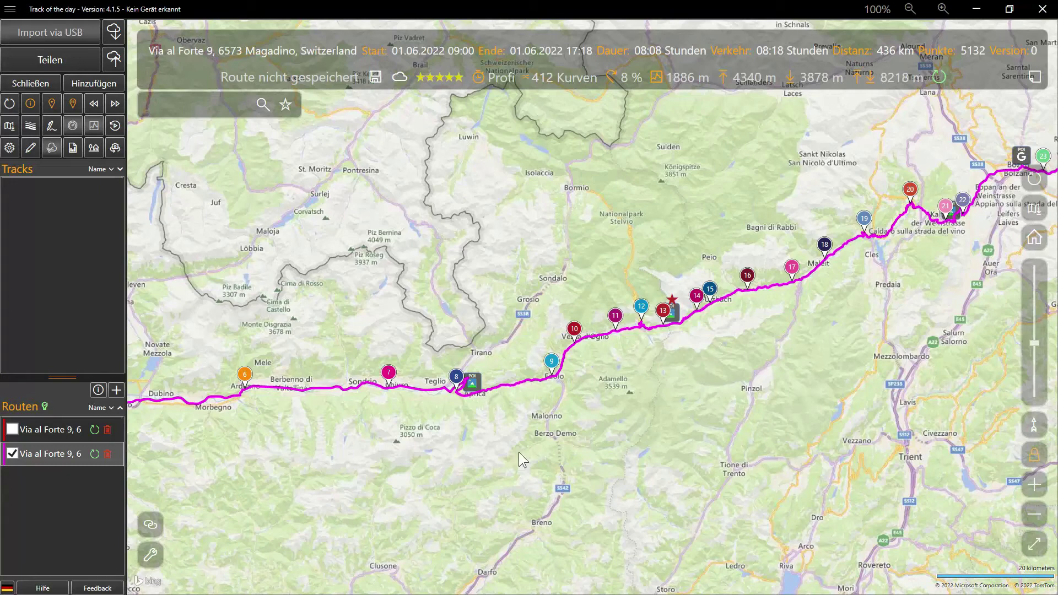
Search Google Maps for gas stations in the route area and save Stazione Di Servizio Cristoforetti as a POI in the category Meine POIs.
left_click(263, 104)
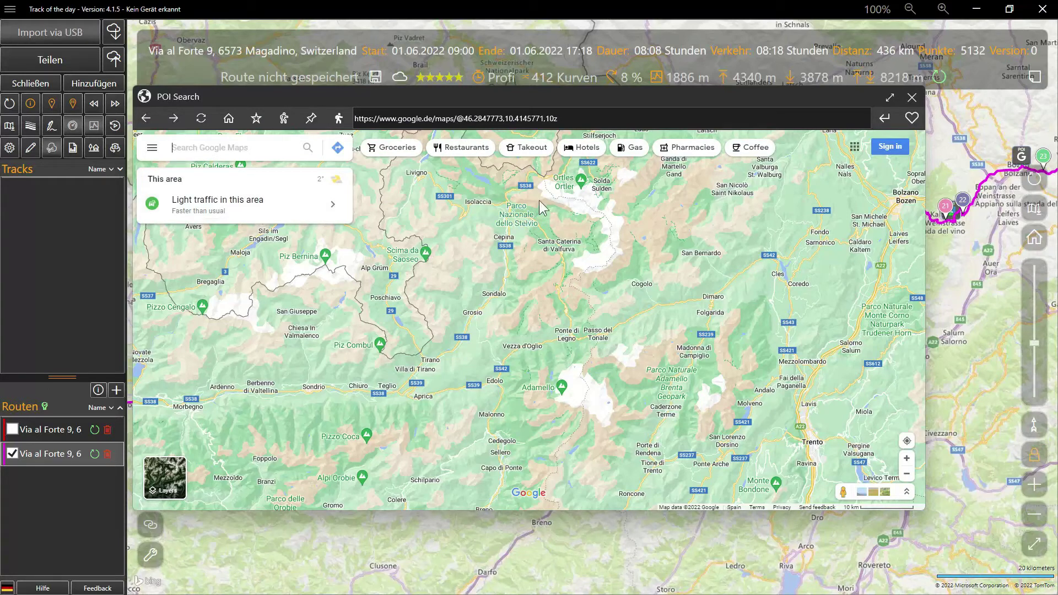
left_click(629, 148)
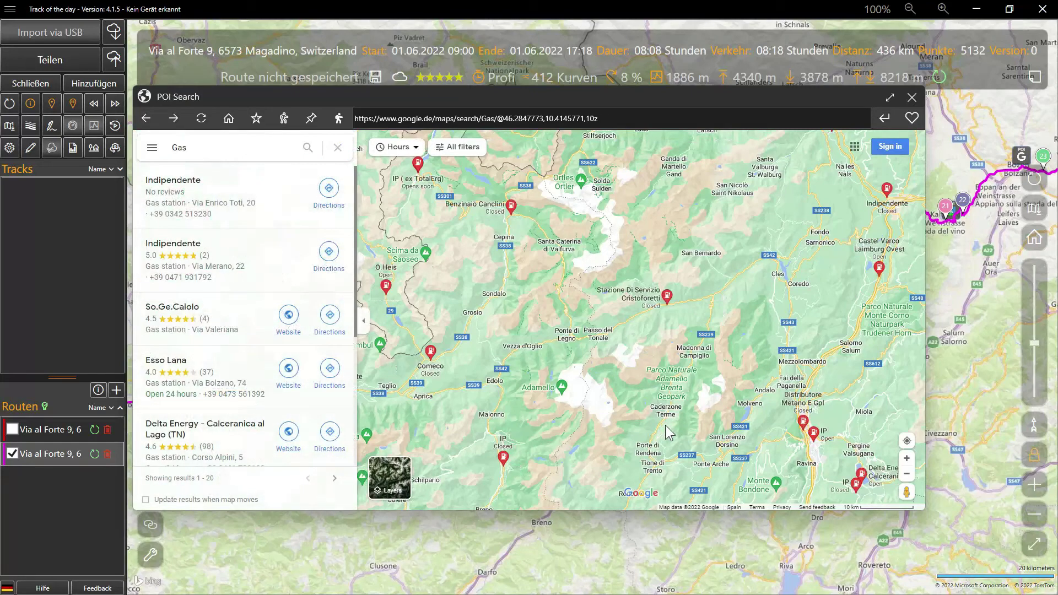
left_click(668, 297)
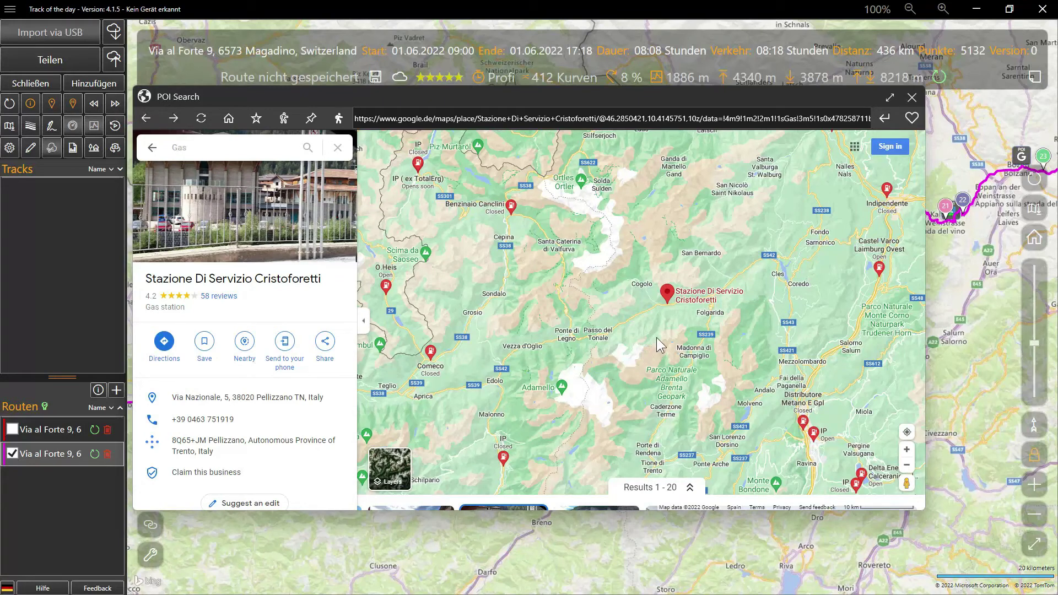
mouse_move(653, 338)
left_mouse_down()
mouse_move(631, 356)
mouse_move(640, 343)
left_mouse_up()
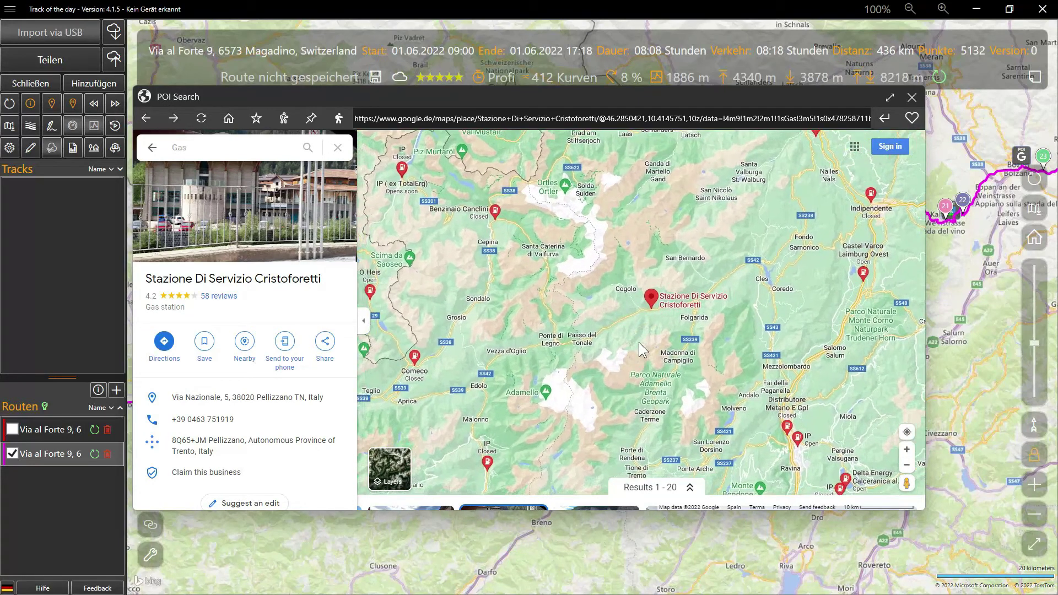
left_click(256, 118)
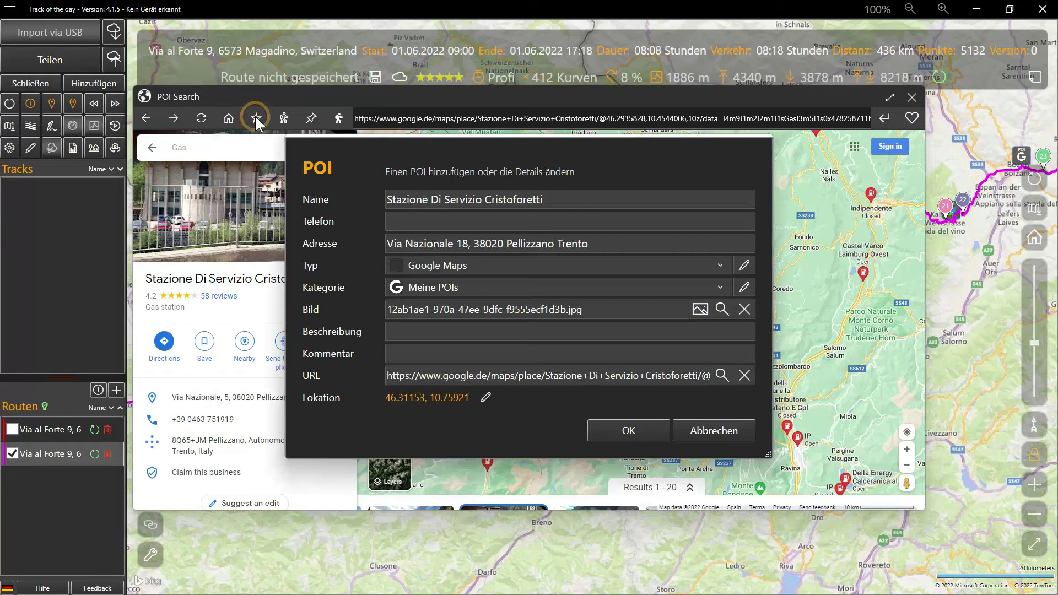
left_click(645, 433)
left_click(913, 98)
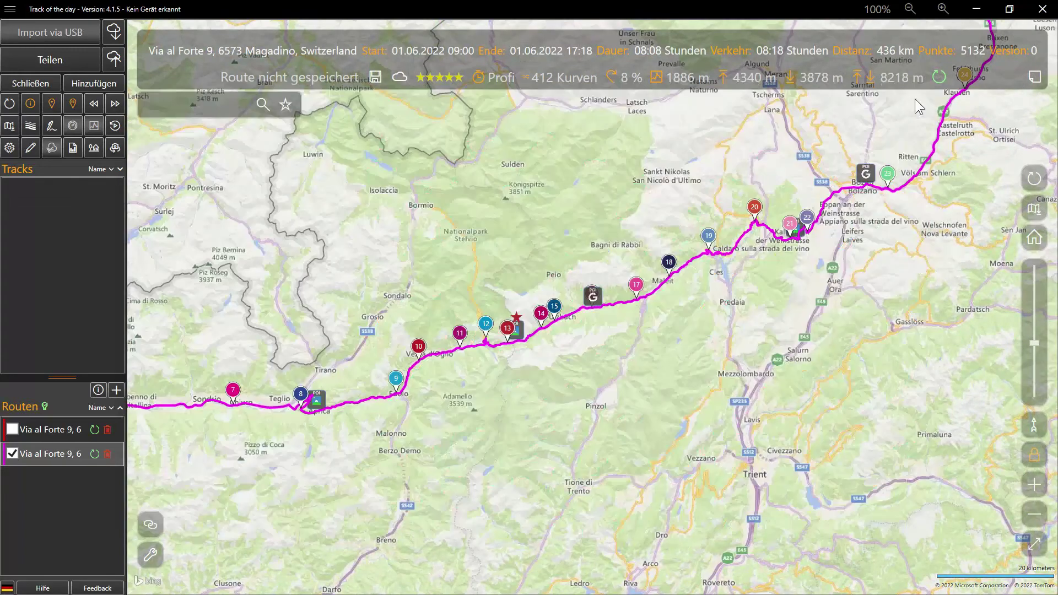
Create a new POI category named Tankstelle and assign it to the Stazione Di Servizio Cristoforetti POI.
left_click(593, 300)
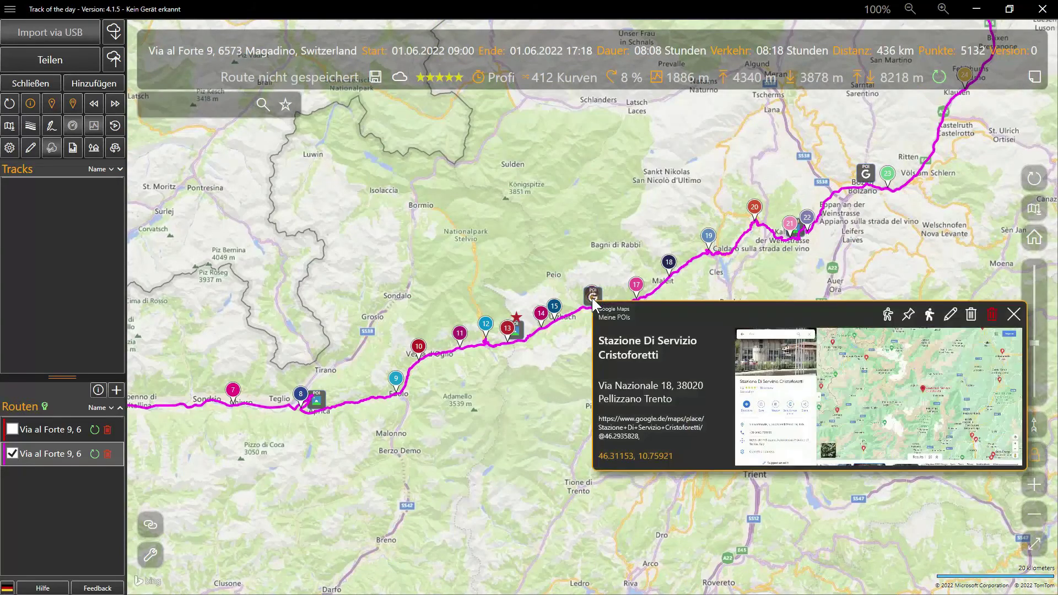
left_click(949, 316)
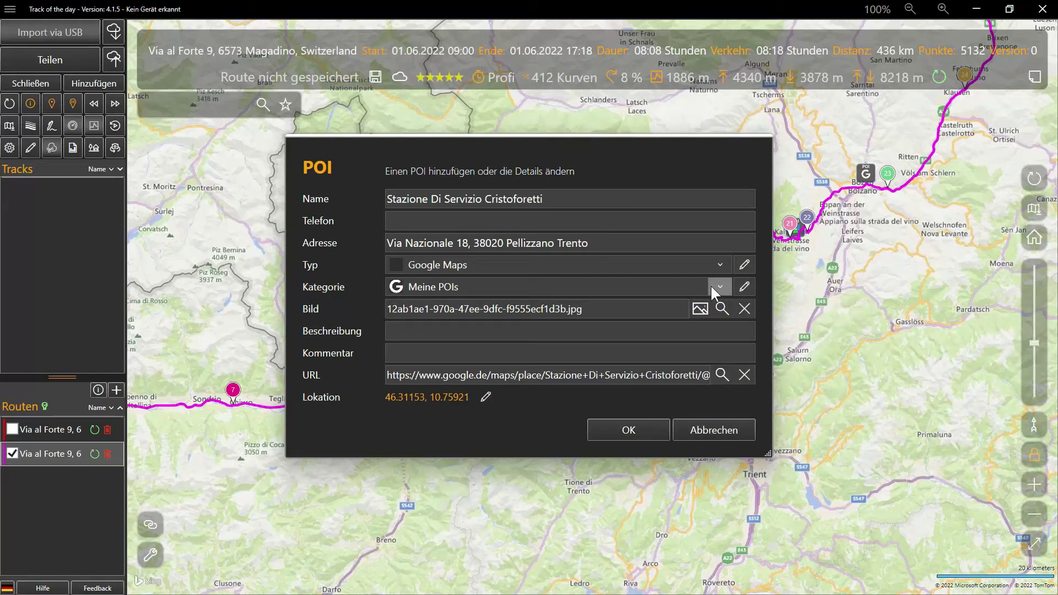
left_click(744, 287)
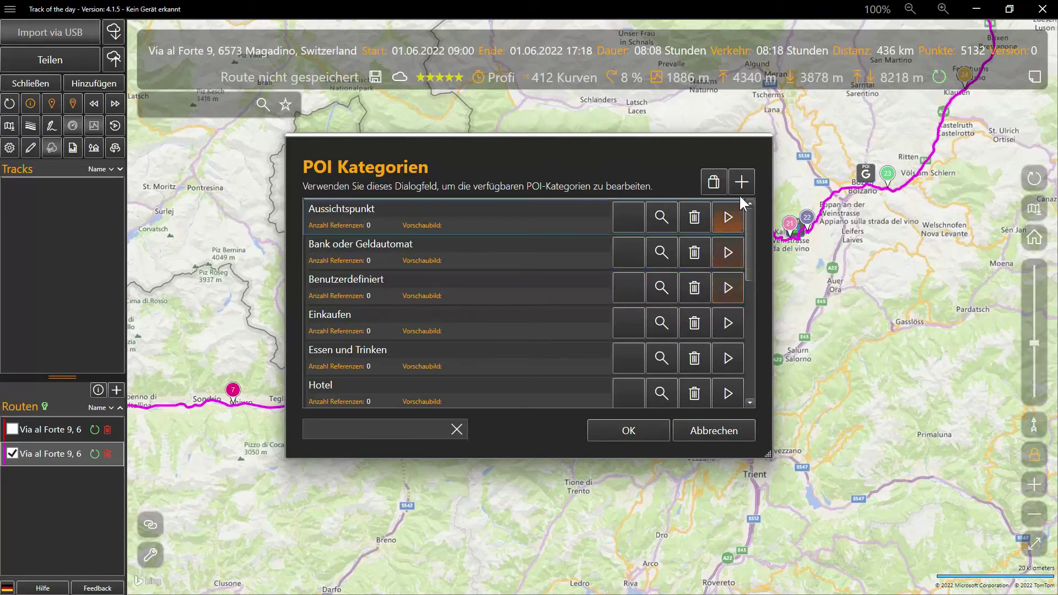
left_click(742, 182)
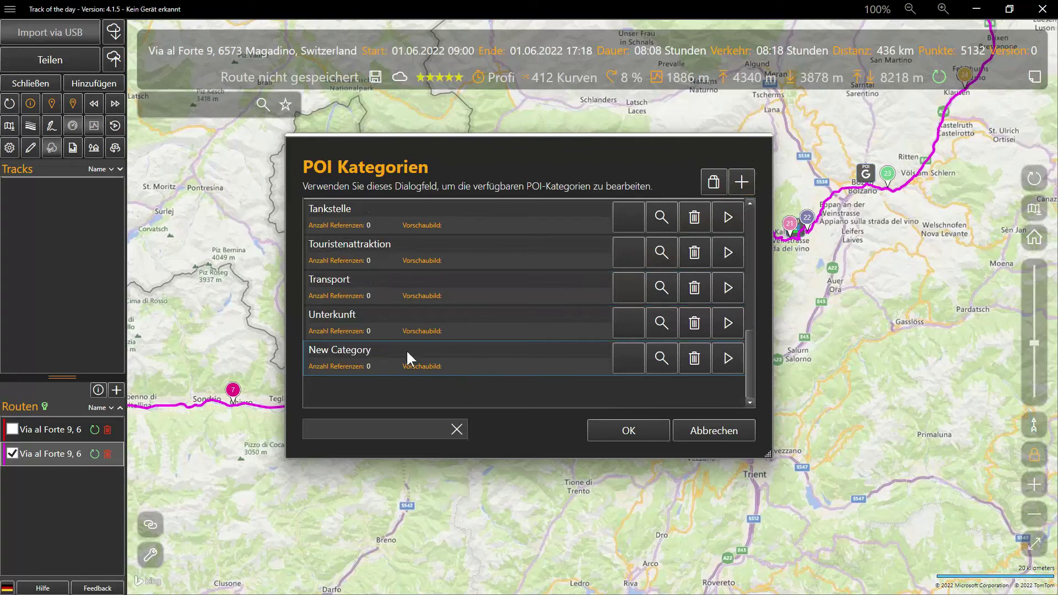
left_click(405, 350)
type("Tank")
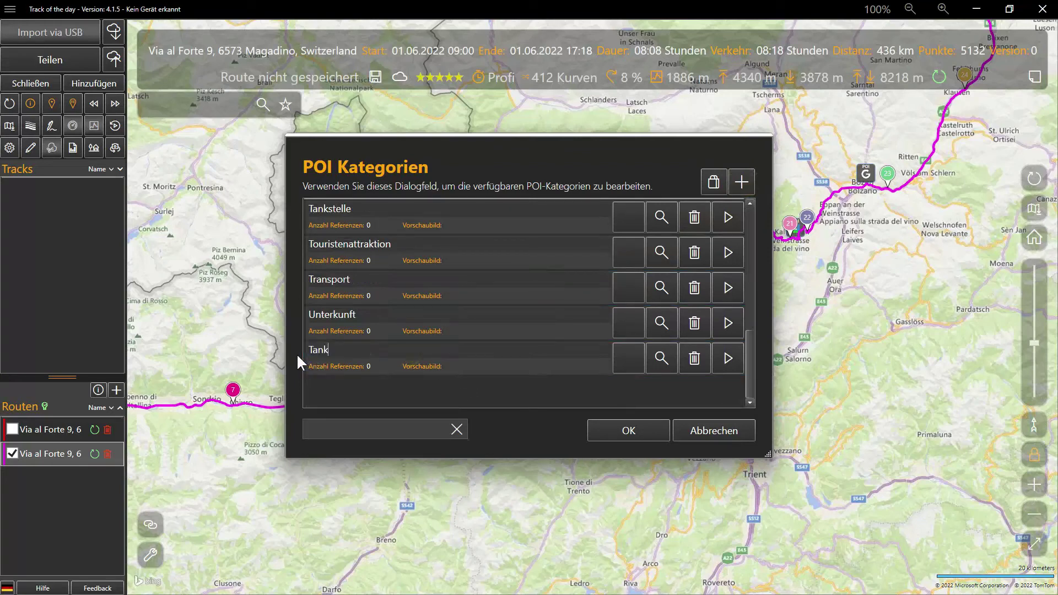
type("stelle")
left_click(640, 431)
left_click(634, 432)
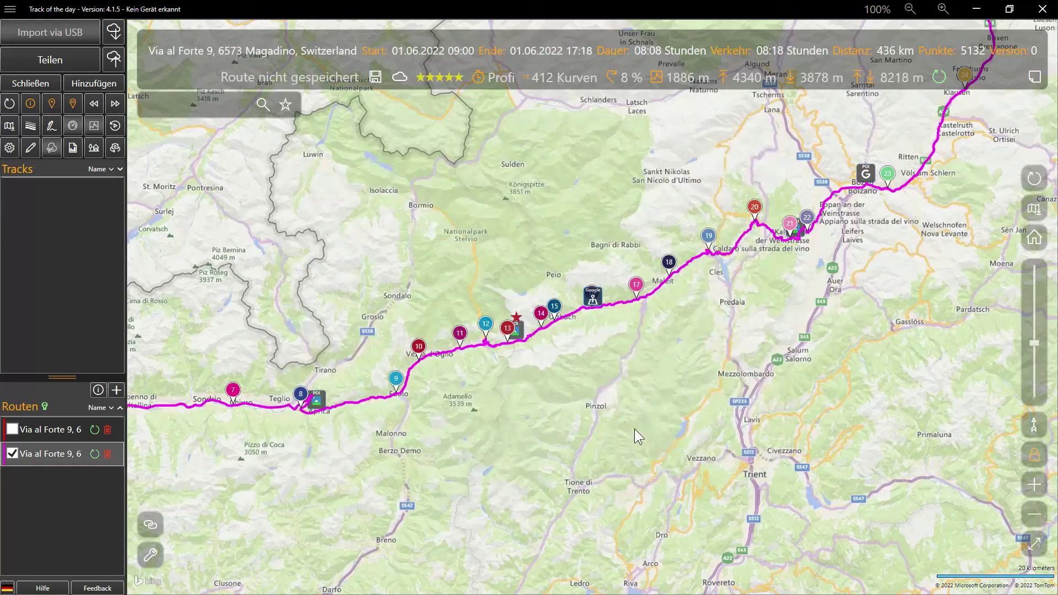
Insert the Stazione Di Servizio Cristoforetti POI into the route as a waypoint.
left_click(593, 298)
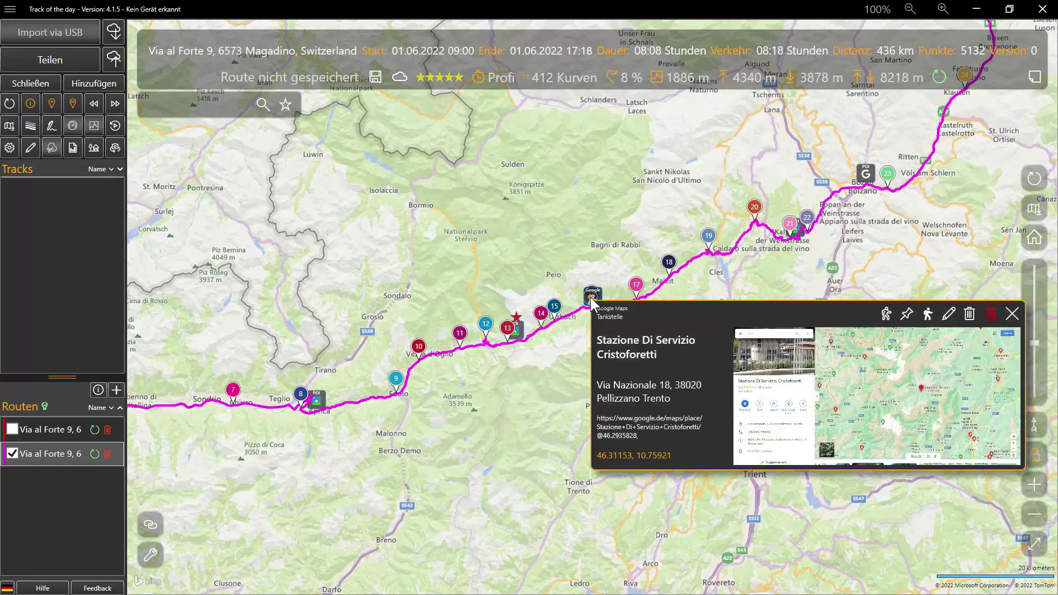
left_click(907, 313)
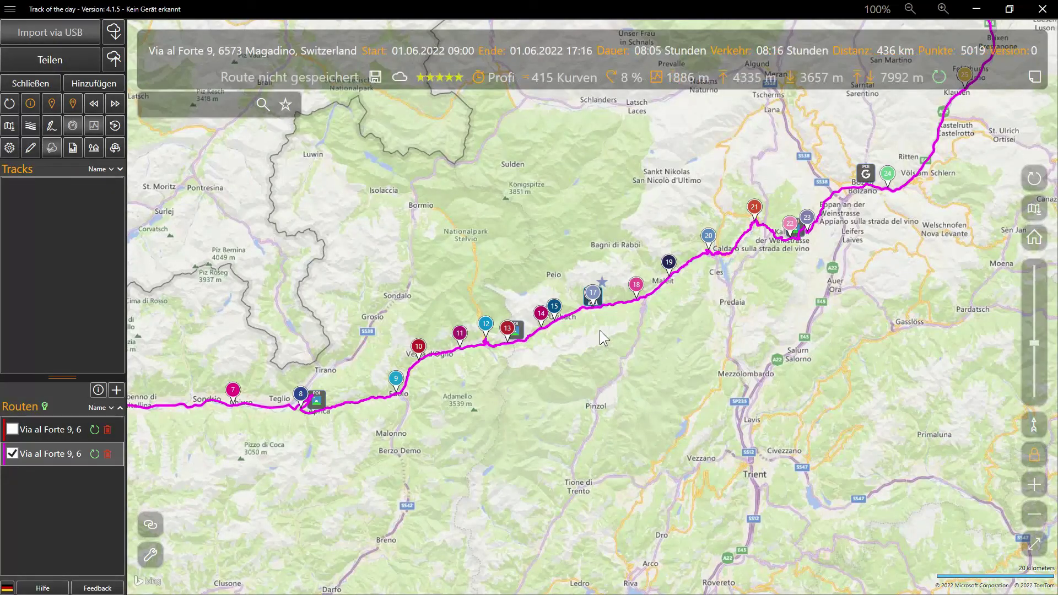
scroll(599, 329, "down", 5)
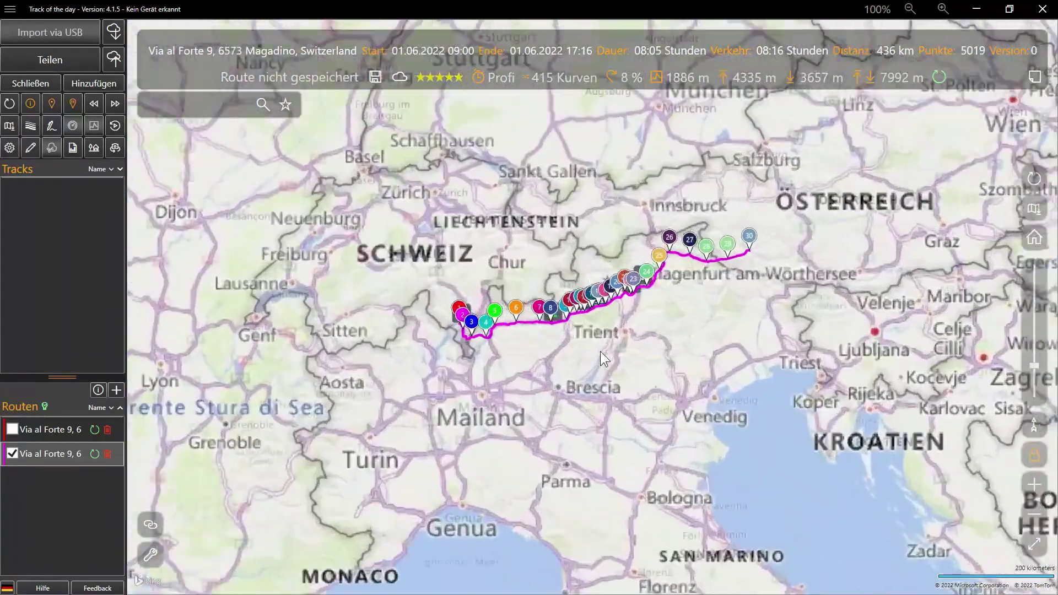
scroll(600, 351, "up", 4)
left_click_drag(600, 351, 643, 451)
scroll(643, 451, "down", 3)
left_click_drag(720, 481, 649, 481)
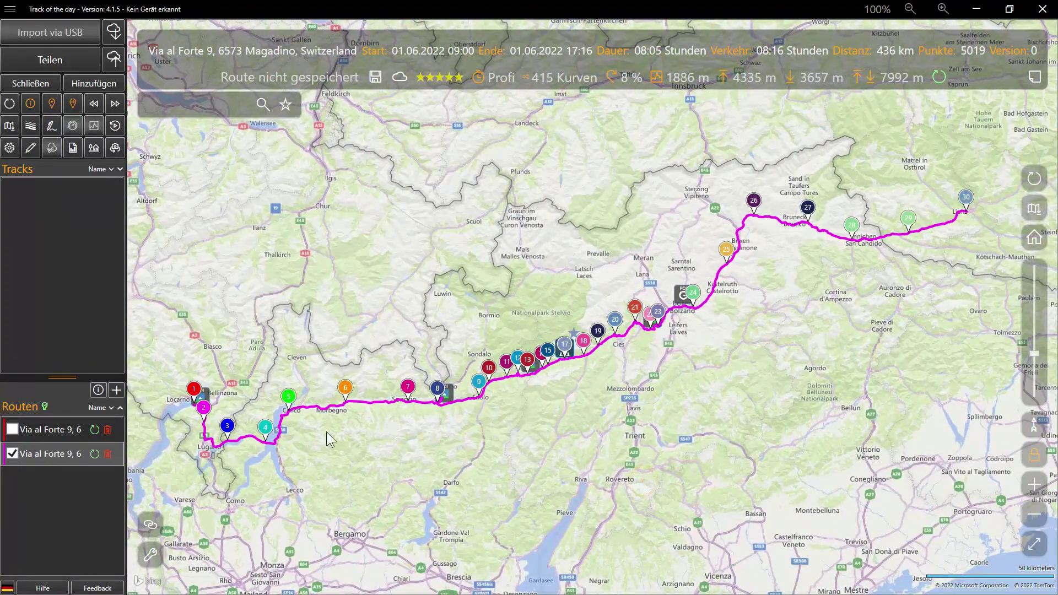